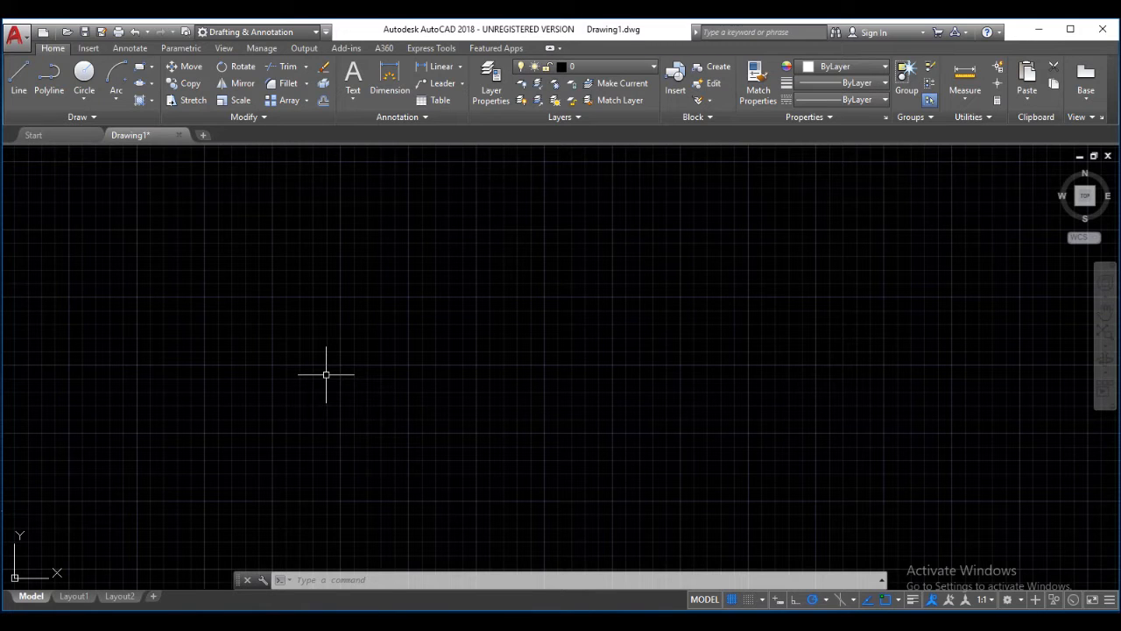
Step: Draw a seven-segment zigzag with the Line tool, starting and ending with a horizontal segment
click(20, 79)
click(287, 370)
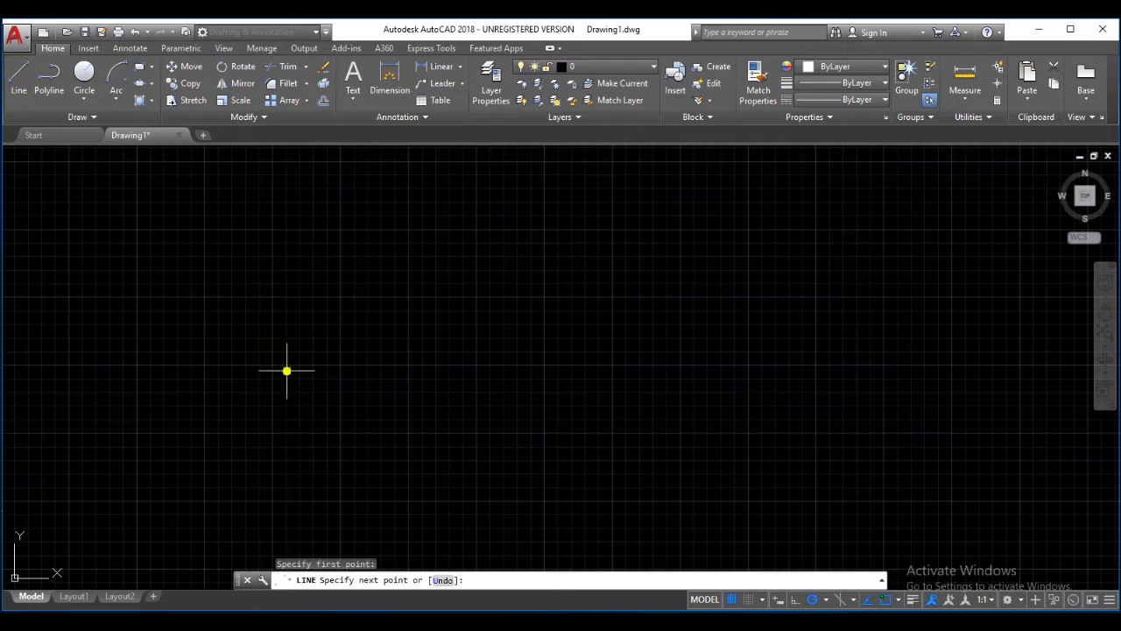
click(367, 370)
click(397, 294)
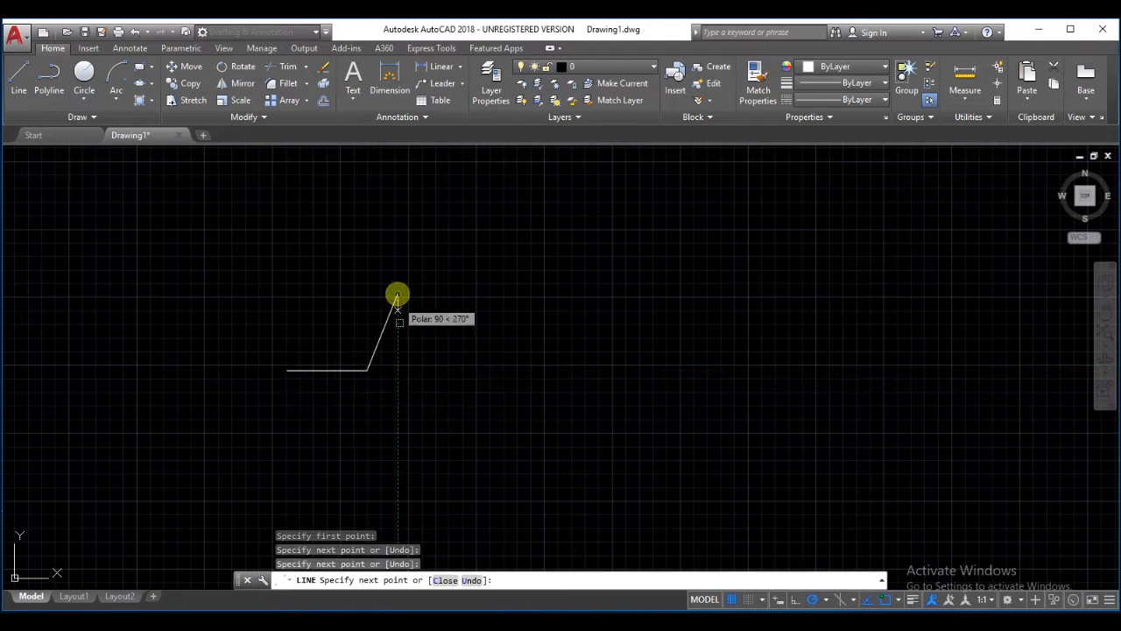
click(410, 409)
click(432, 304)
click(446, 403)
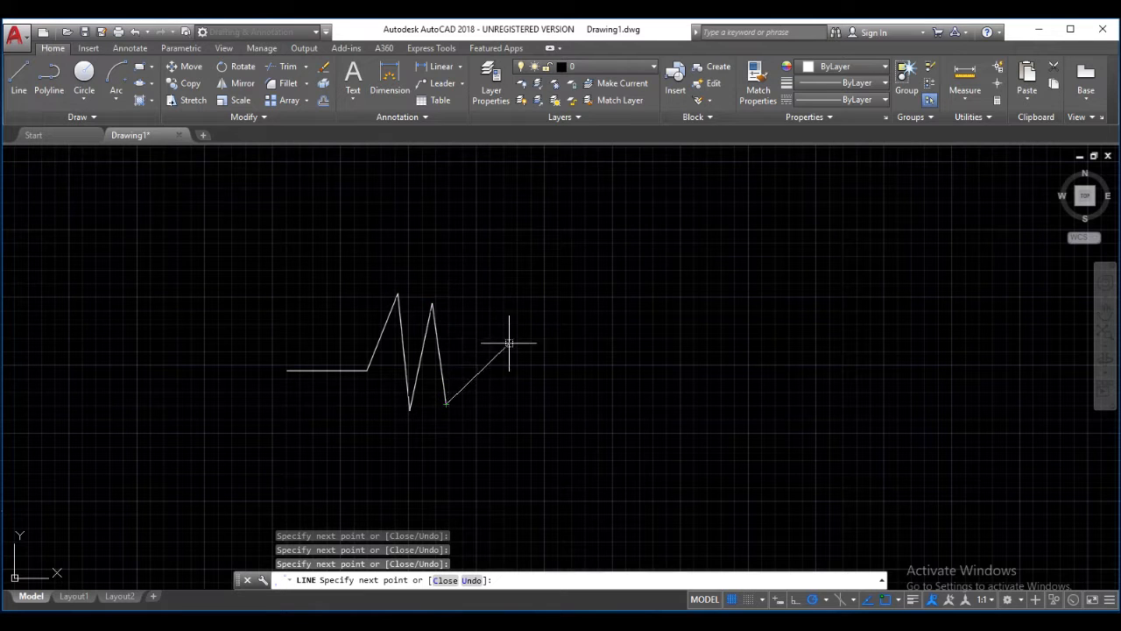
click(474, 341)
click(536, 341)
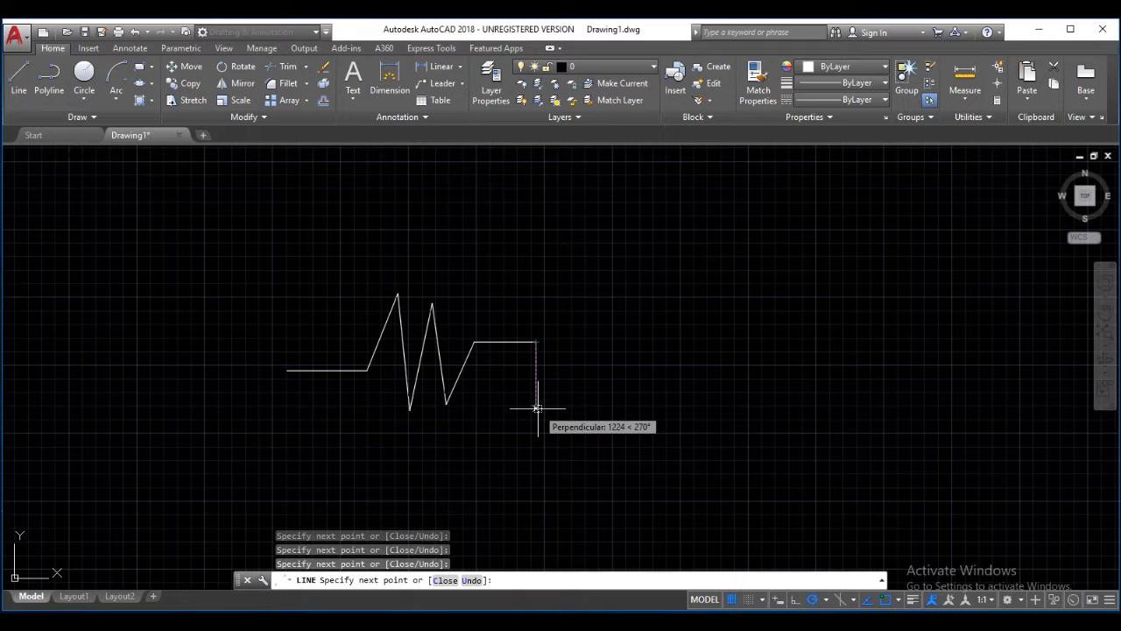
key(Return)
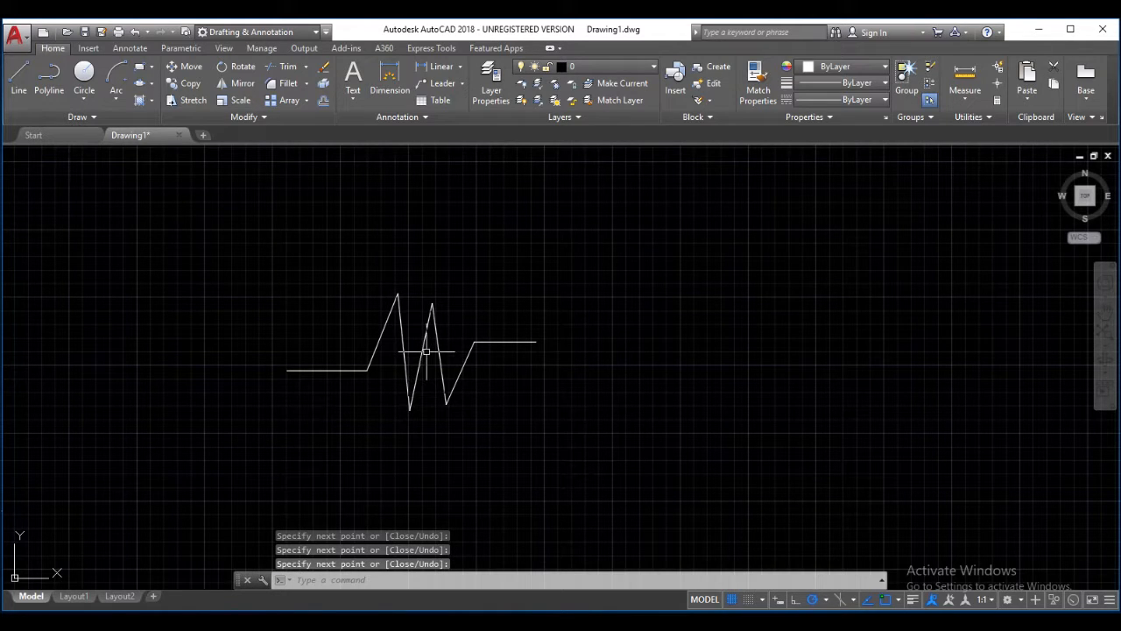
Step: Draw a similar seven-segment zigzag as a single polyline beside the first one, with horizontal end segments
click(50, 84)
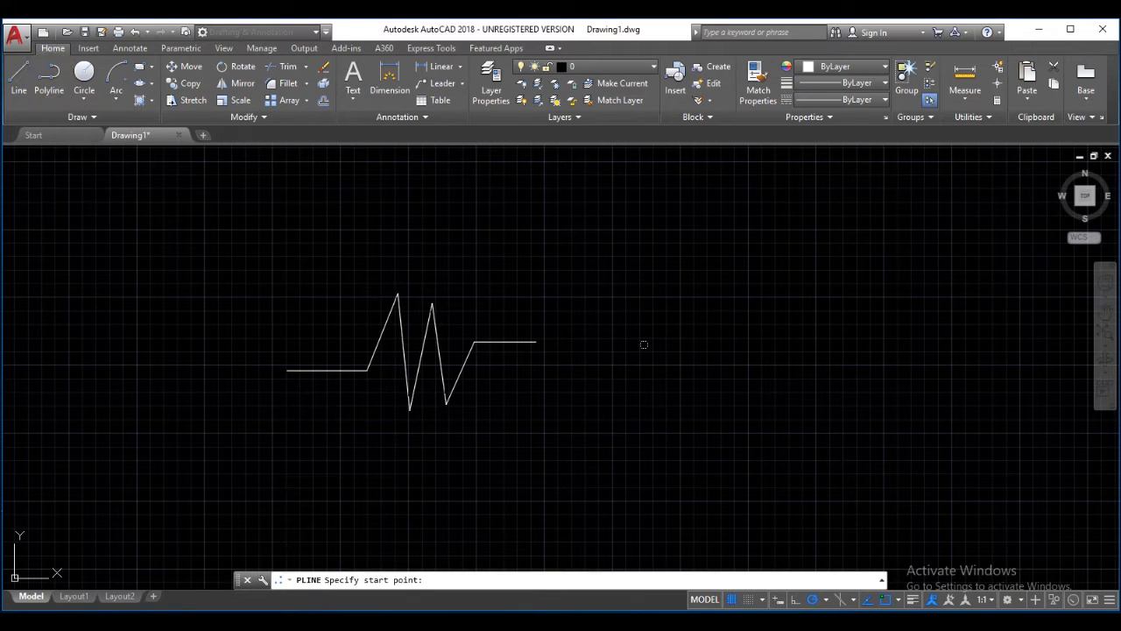
click(623, 339)
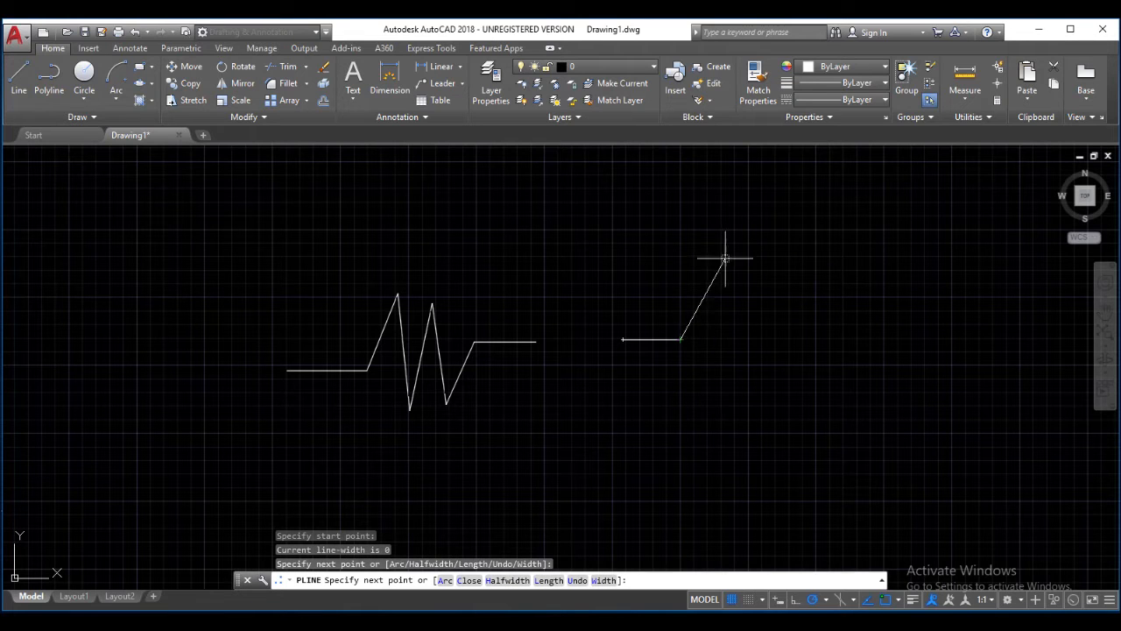
click(711, 281)
click(732, 421)
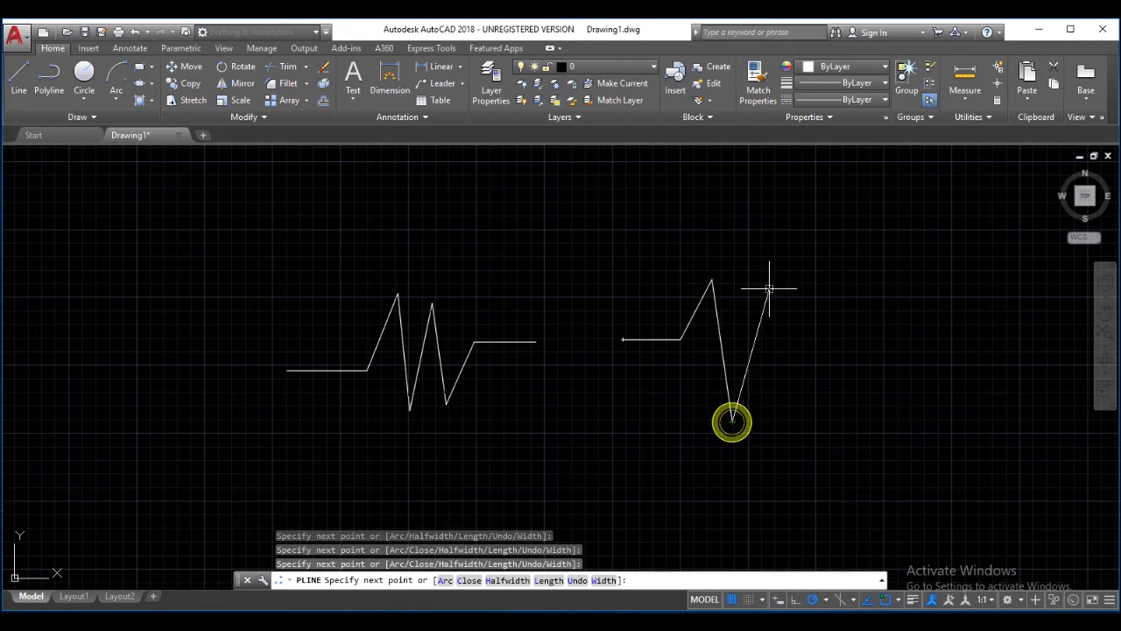
click(771, 259)
click(777, 358)
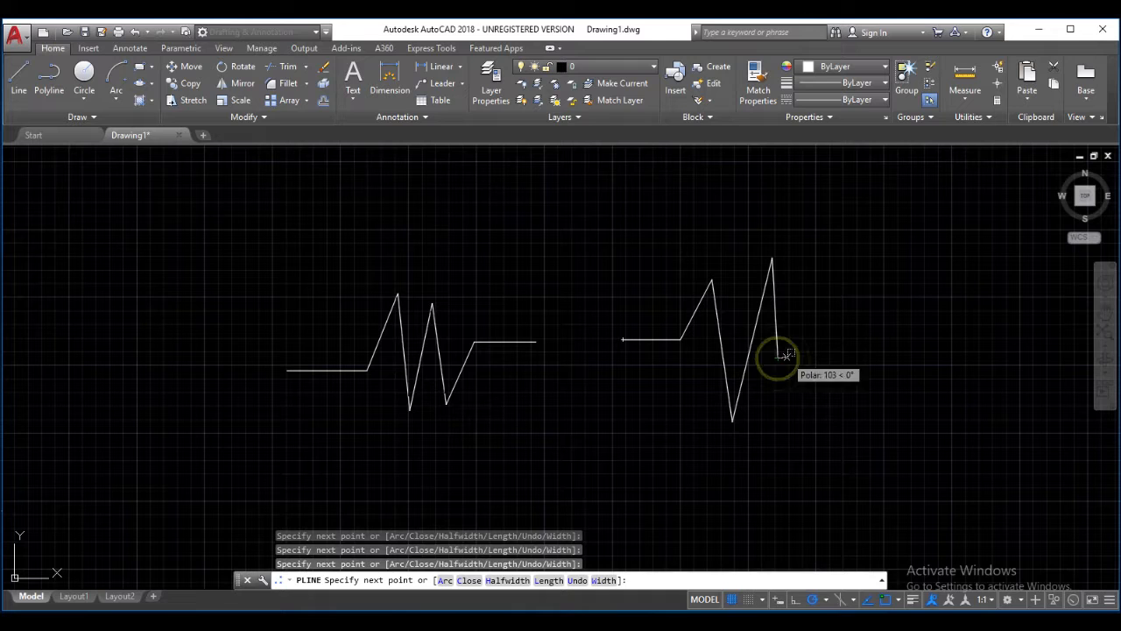
click(802, 323)
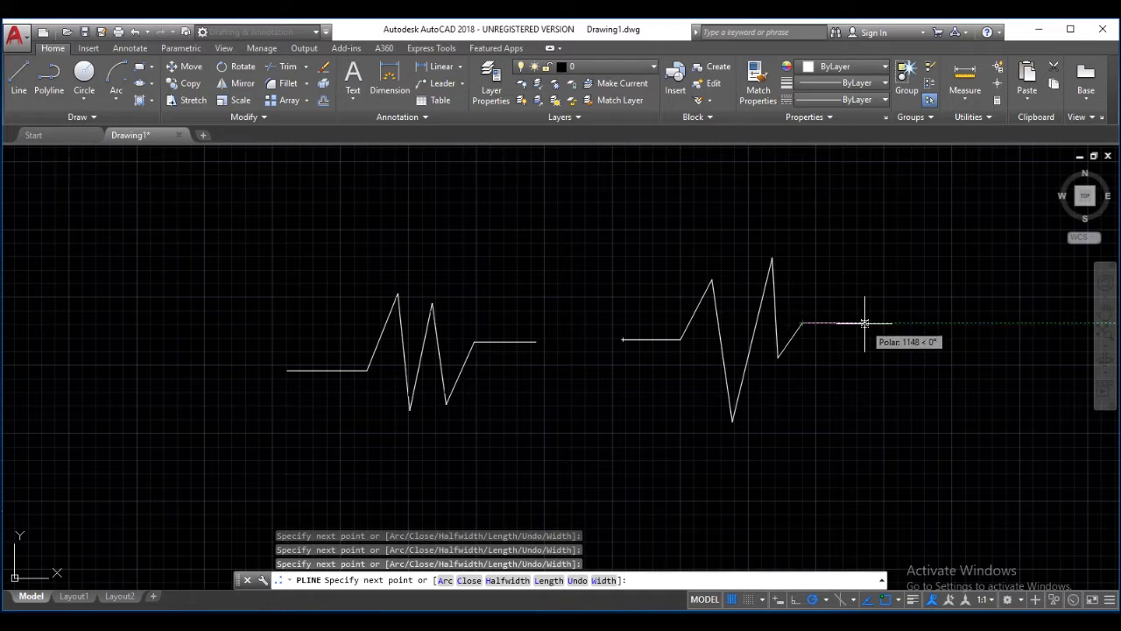
click(865, 323)
key(Return)
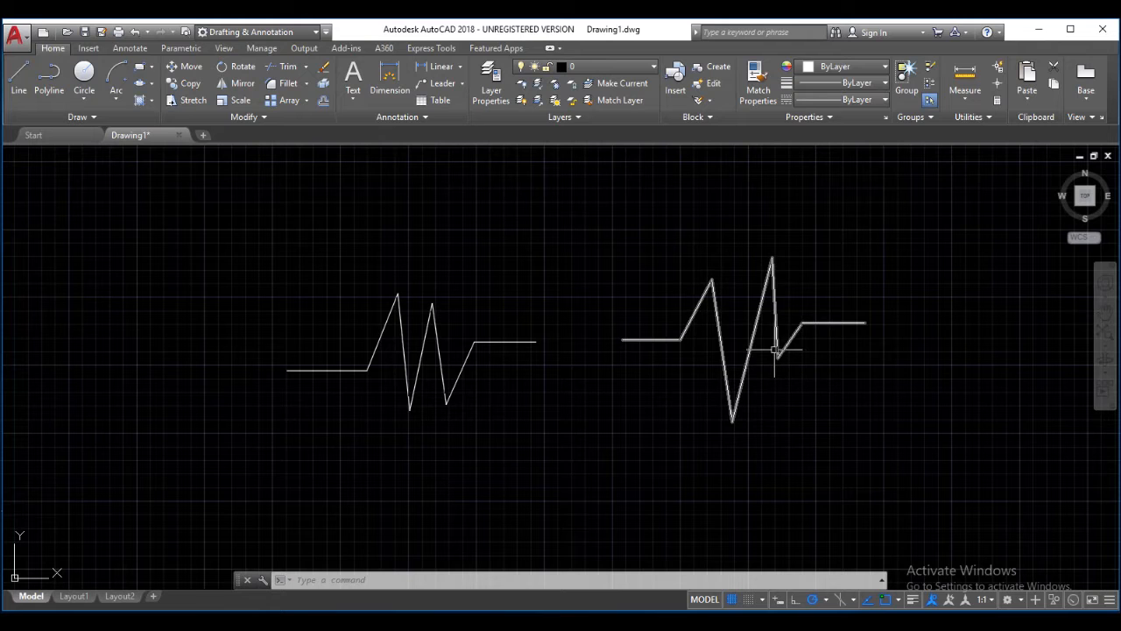
Step: Select the polyline and several segments of the line zigzag to compare how they behave as objects, clearing each selection
click(828, 322)
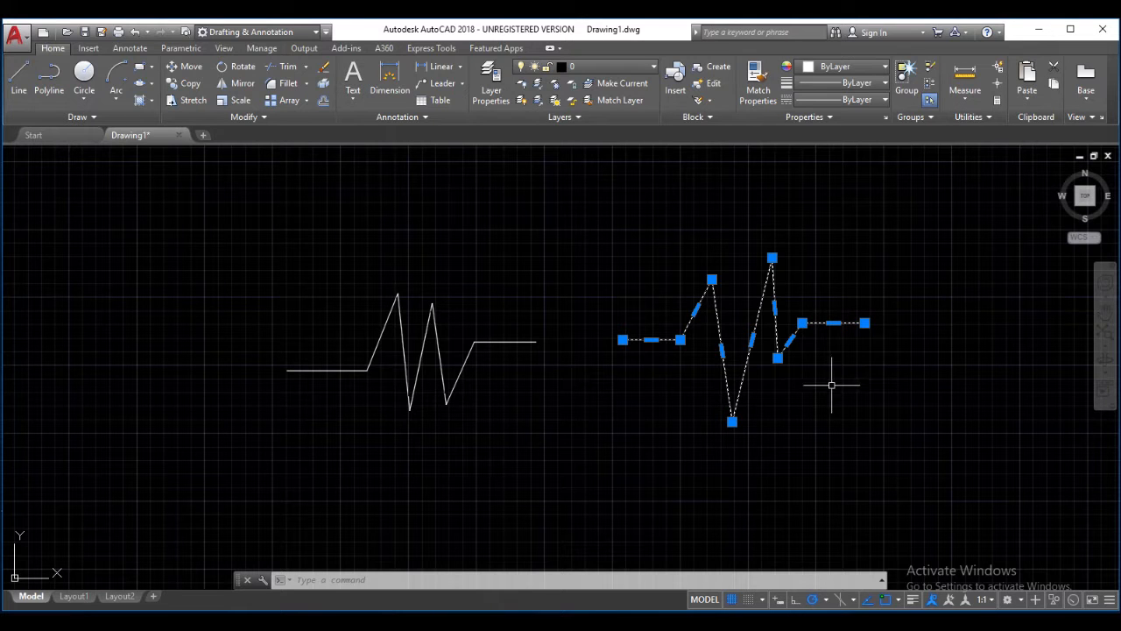
key(Escape)
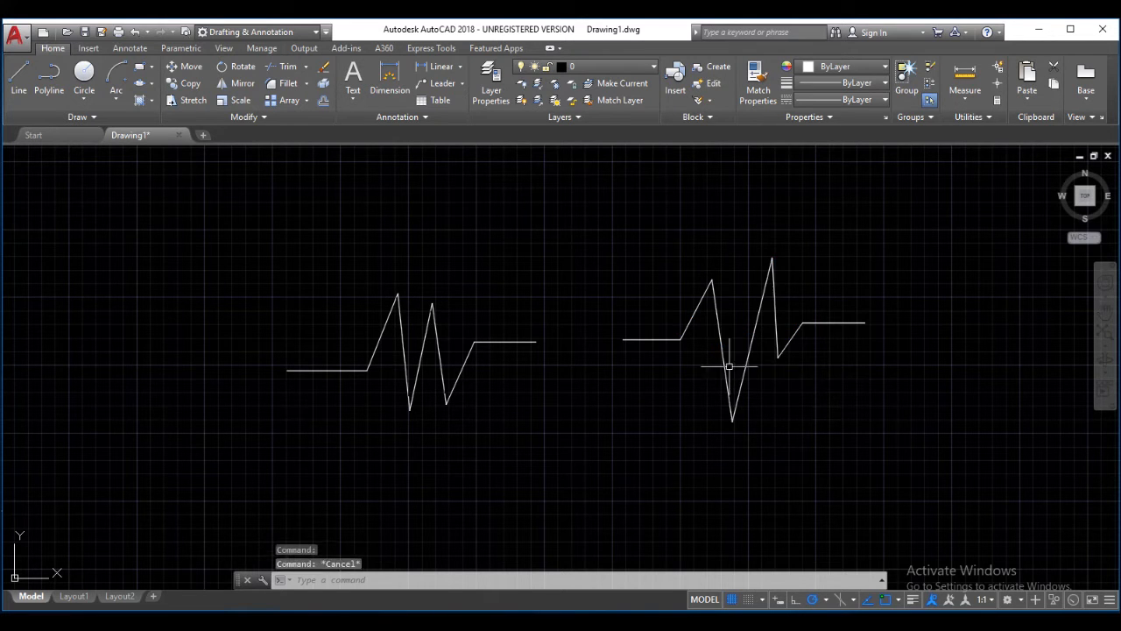
click(651, 340)
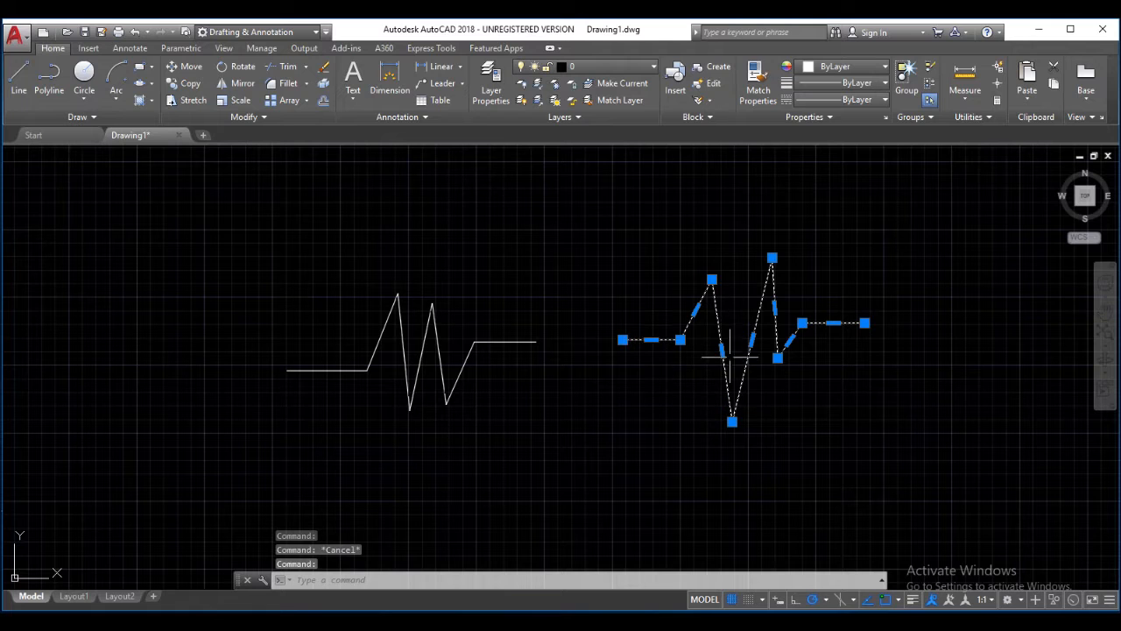
key(Escape)
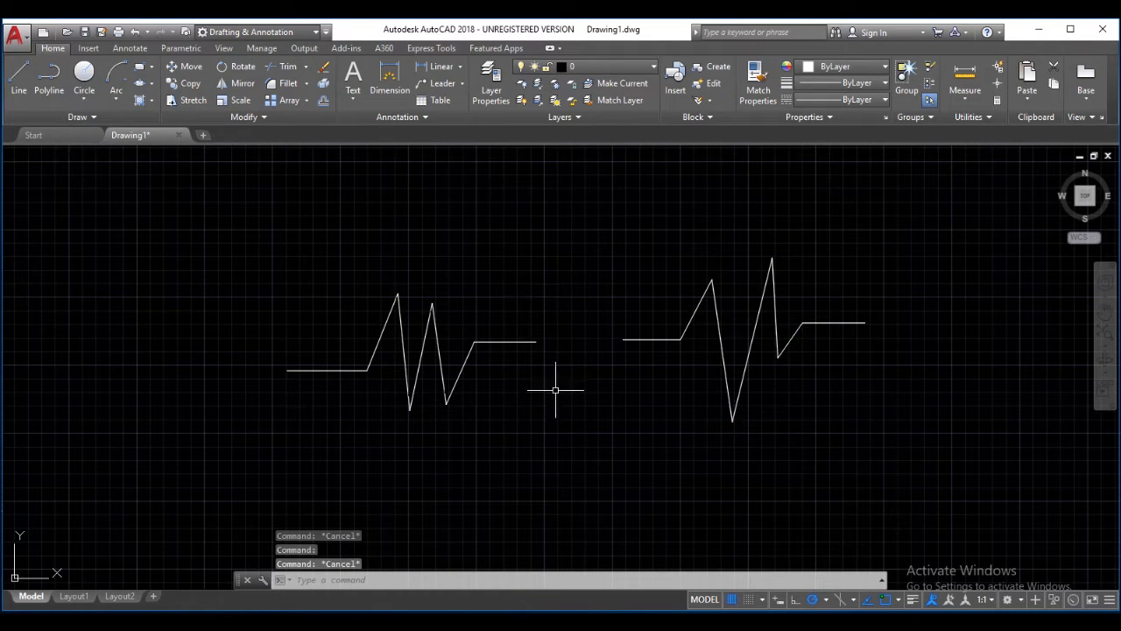
click(503, 341)
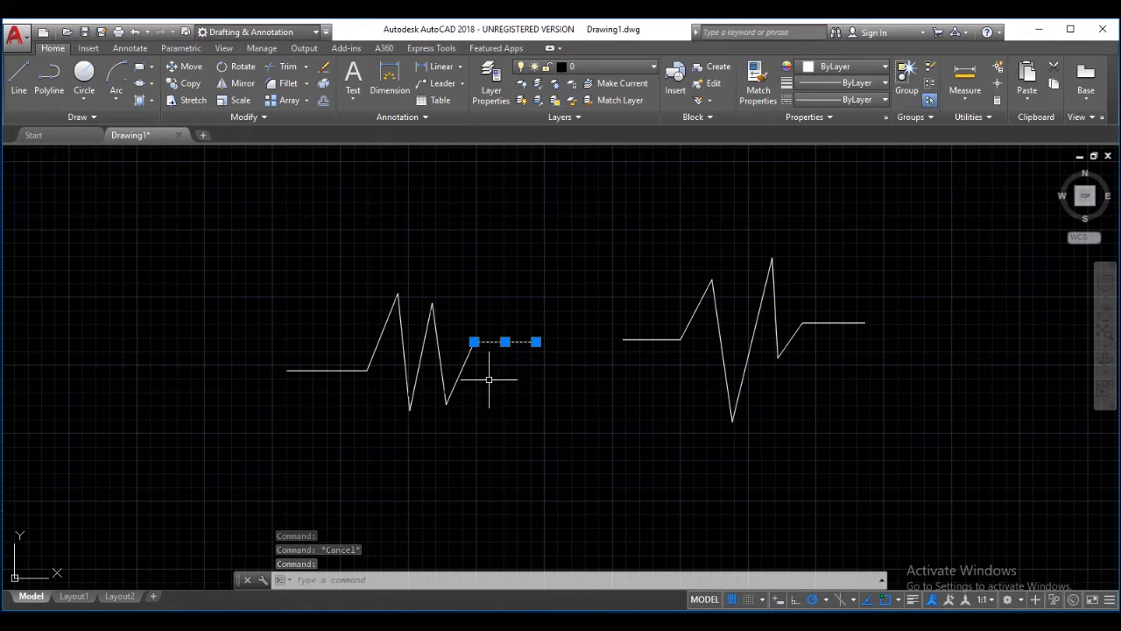
click(437, 352)
click(403, 351)
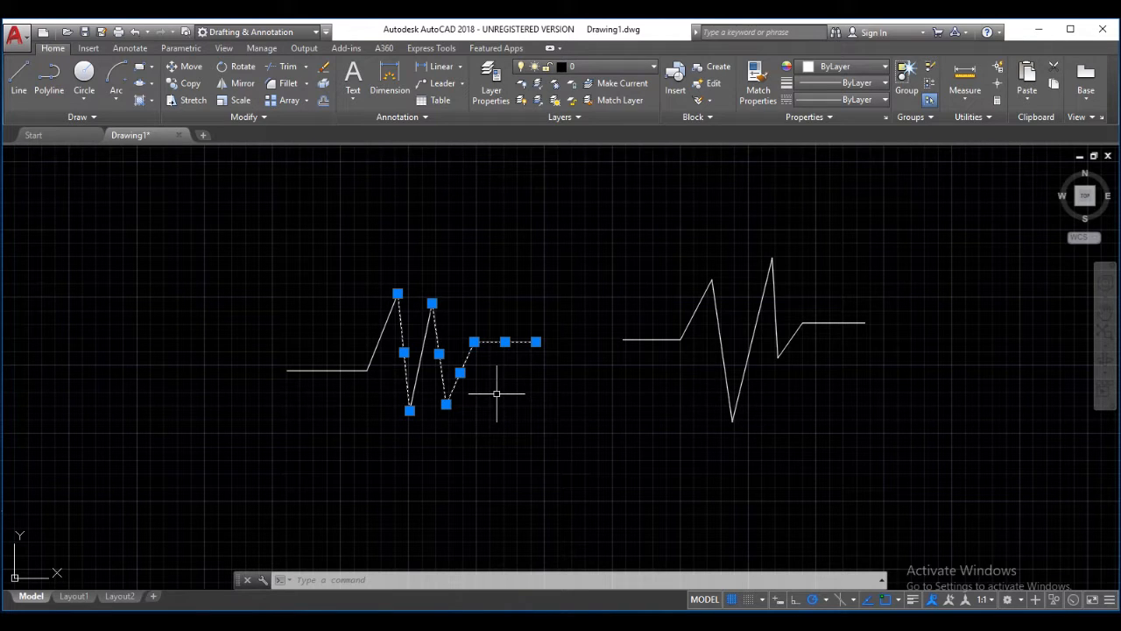
key(Escape)
Step: Erase both zigzags from the drawing with one crossing selection
click(922, 470)
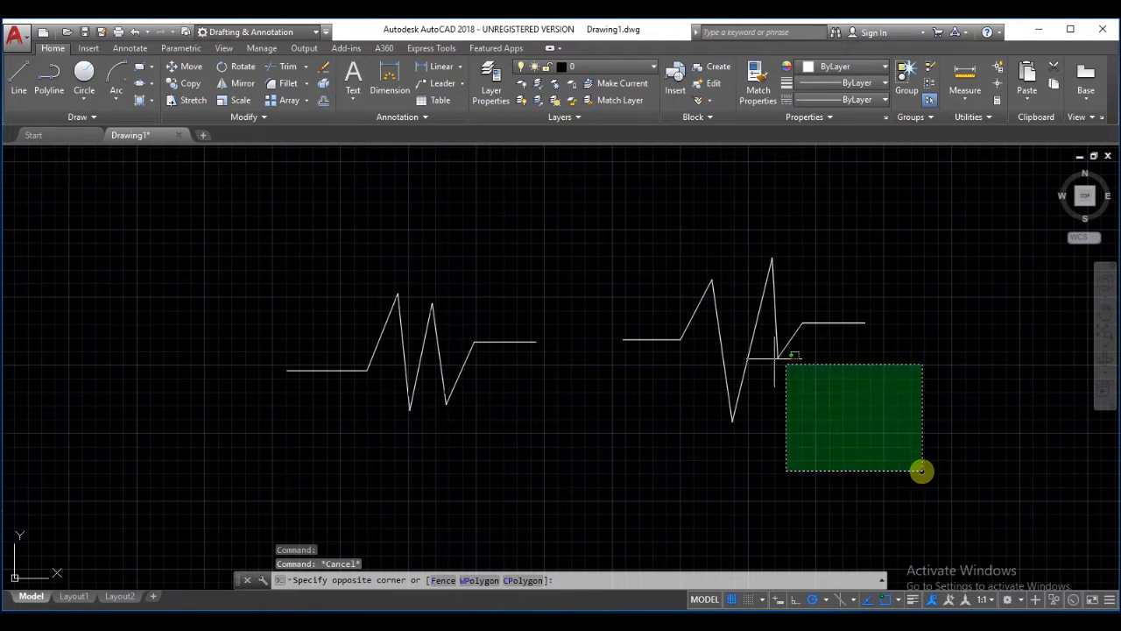
click(203, 222)
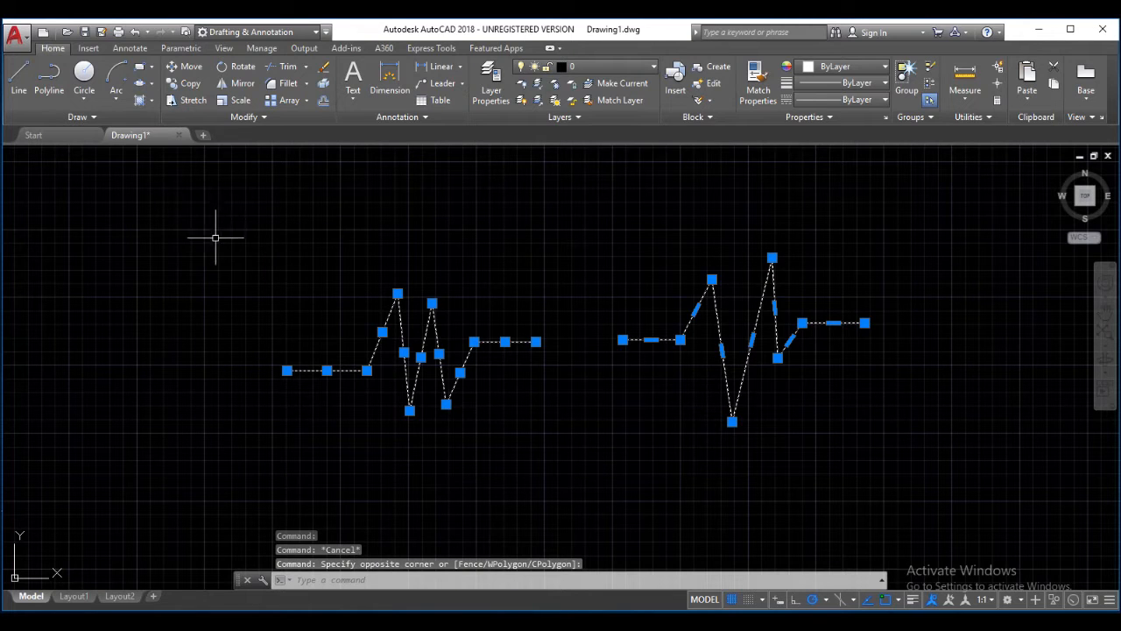
key(Delete)
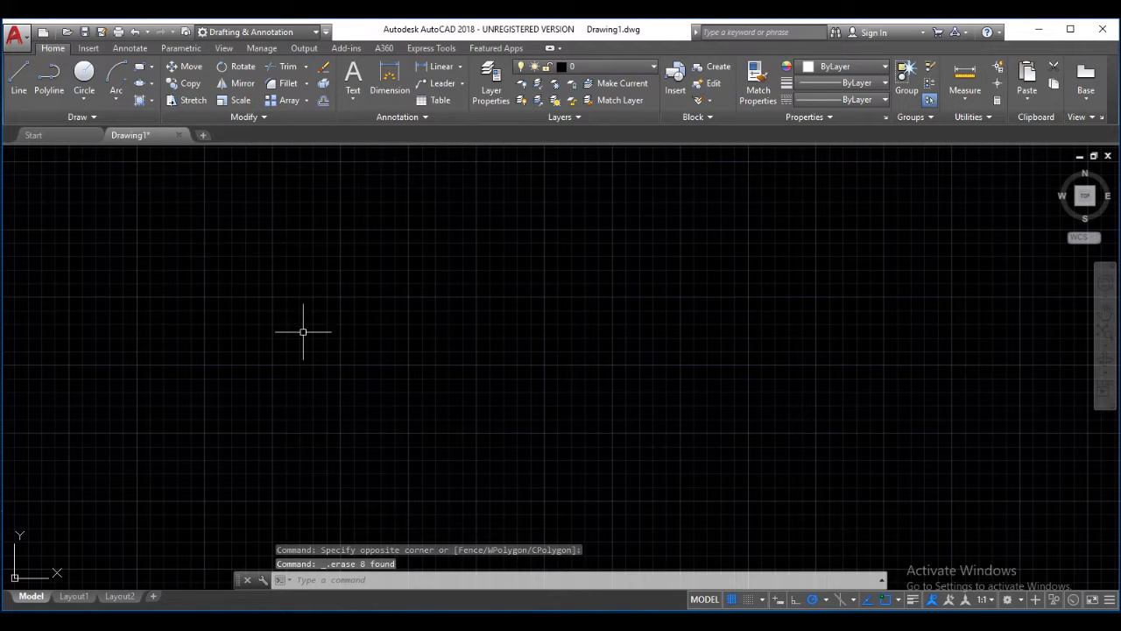
Step: Draw a circle by centre and radius in the empty drawing area, with a radius of 400
click(84, 99)
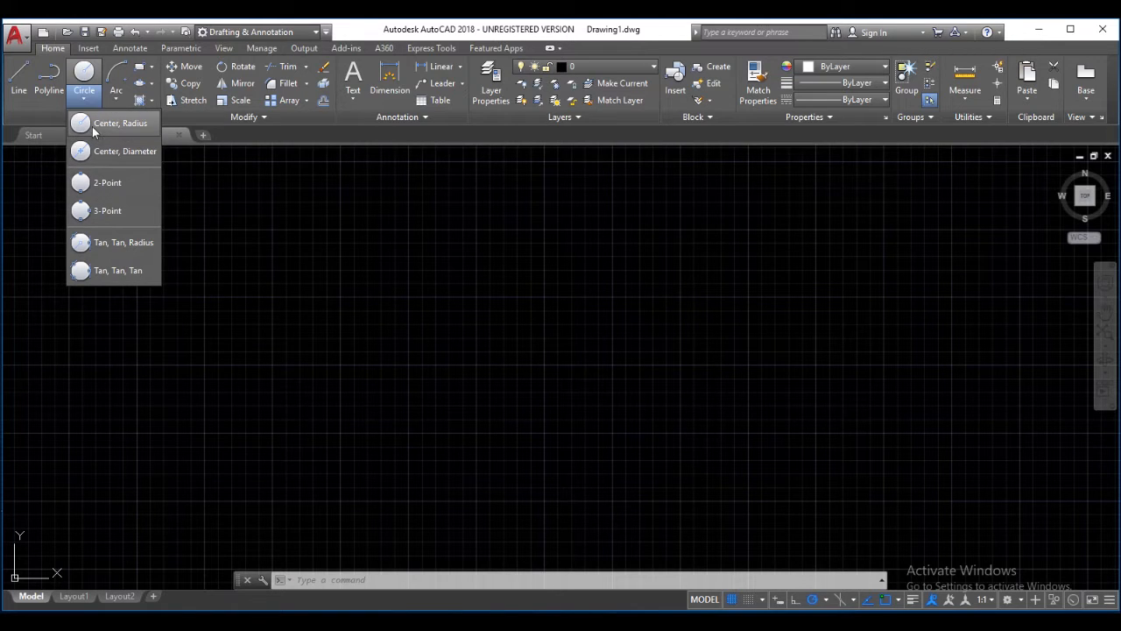
click(85, 74)
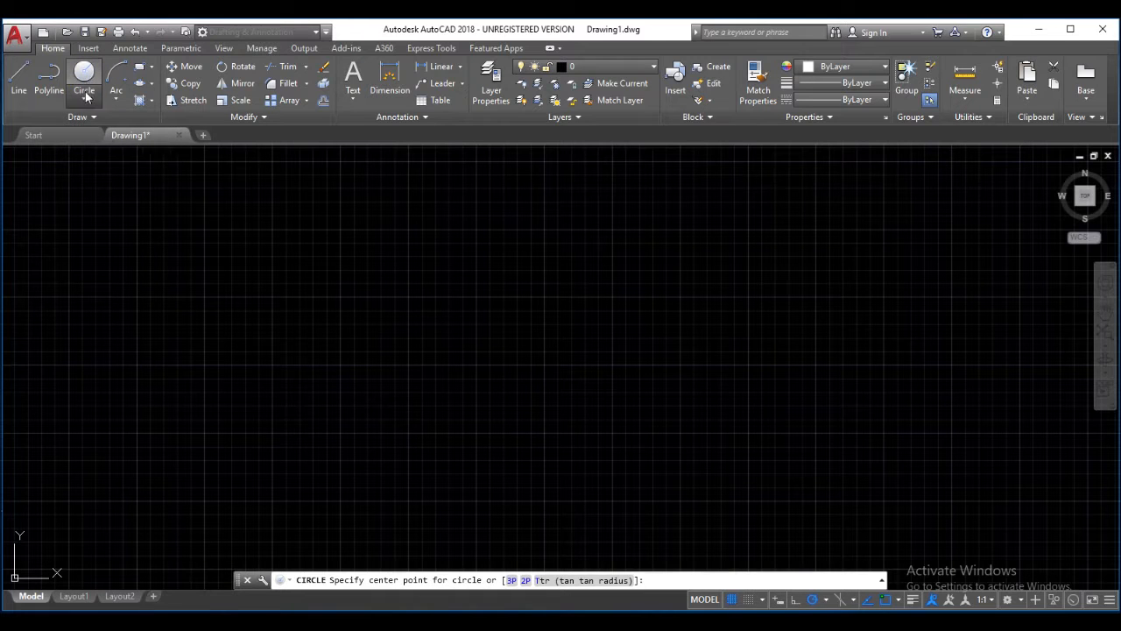
click(84, 99)
click(109, 124)
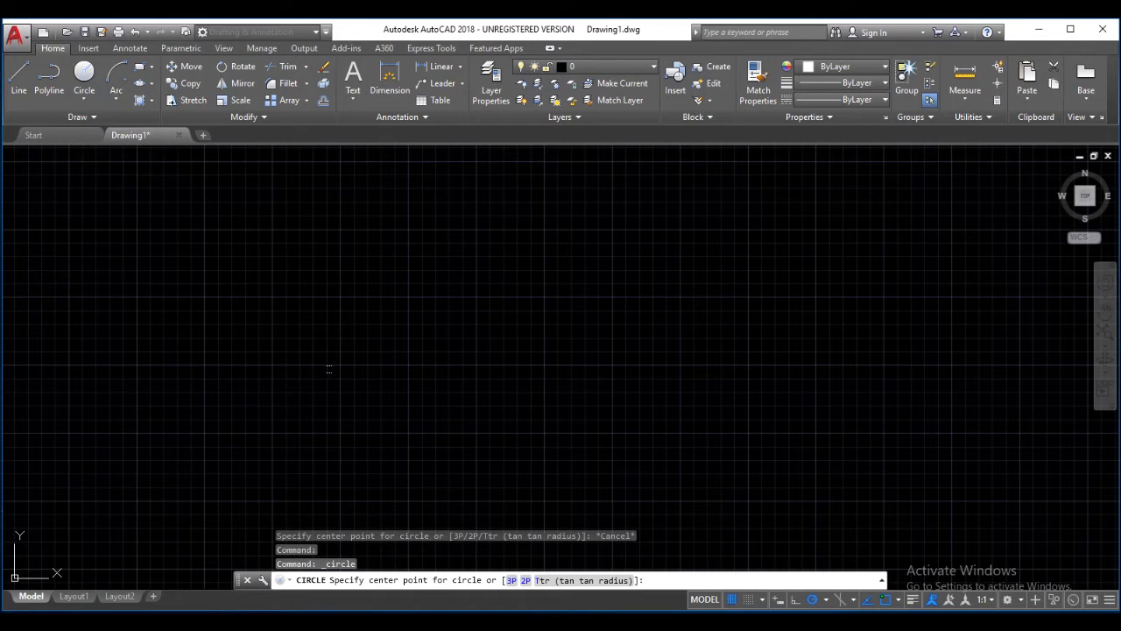
click(483, 331)
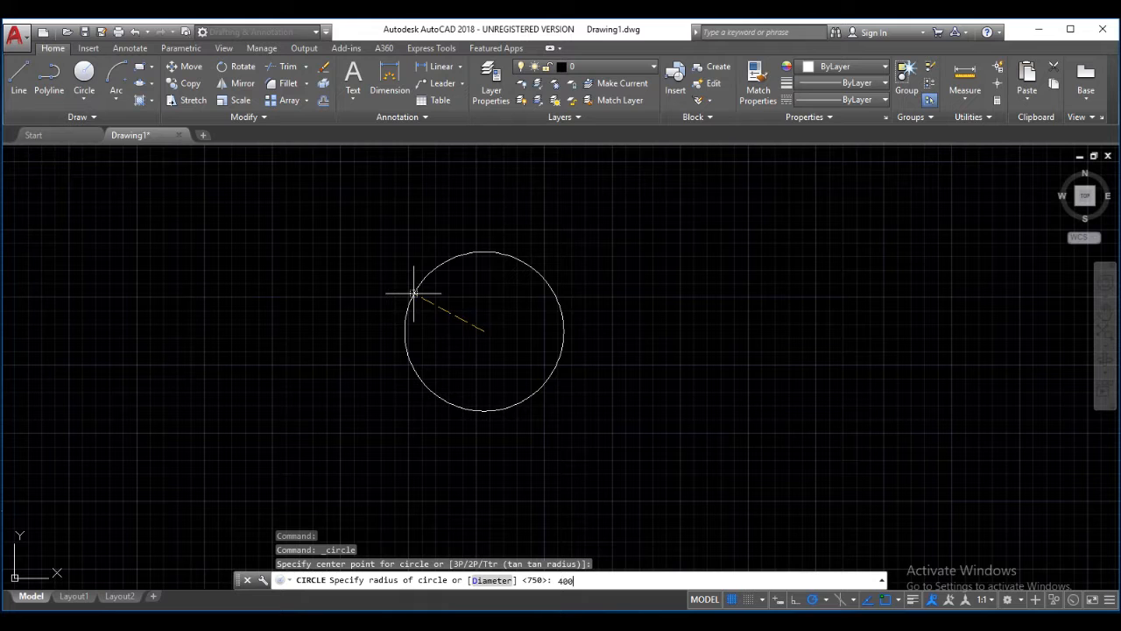
key(Return)
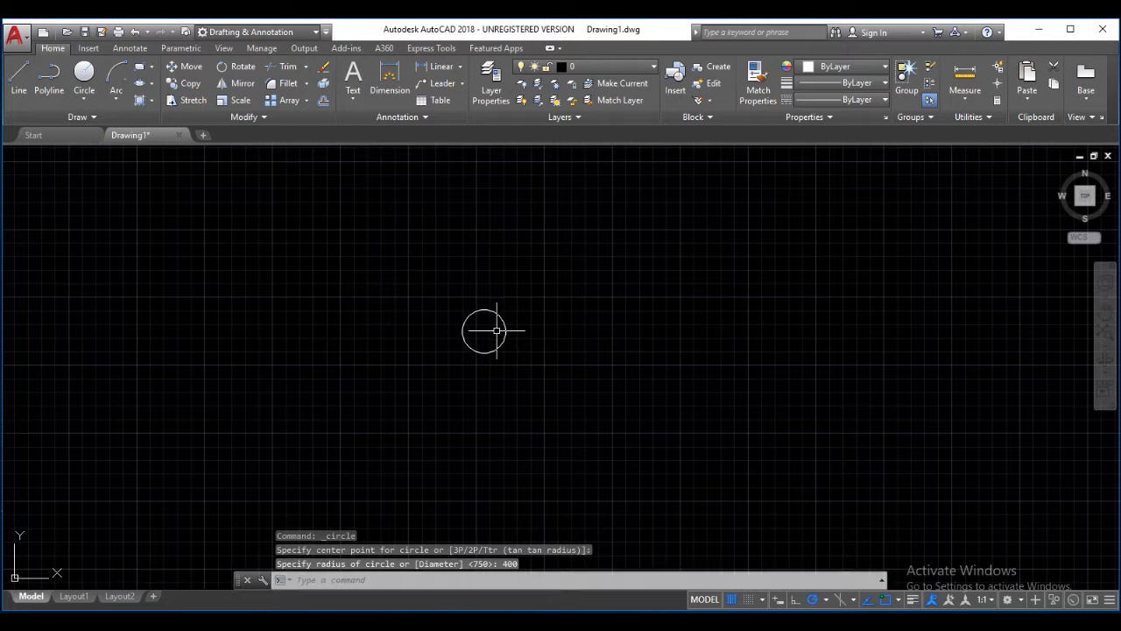
Step: Draw a second circle to the right of the first, using the Diameter option with a diameter of 1500
scroll(491, 331, up, 5)
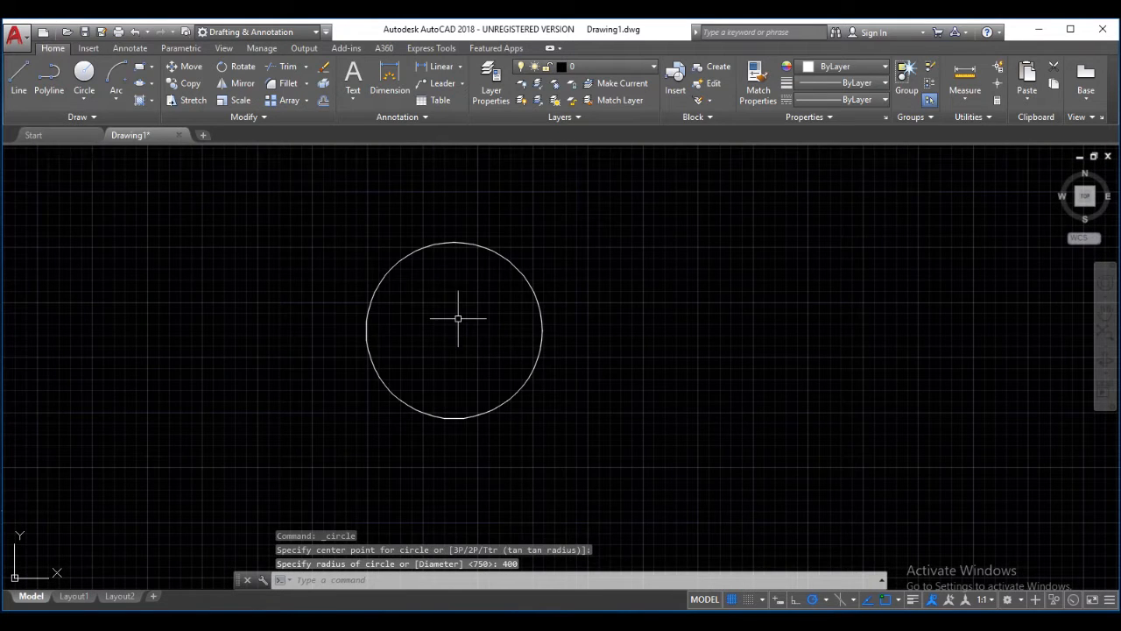
scroll(455, 321, up, 2)
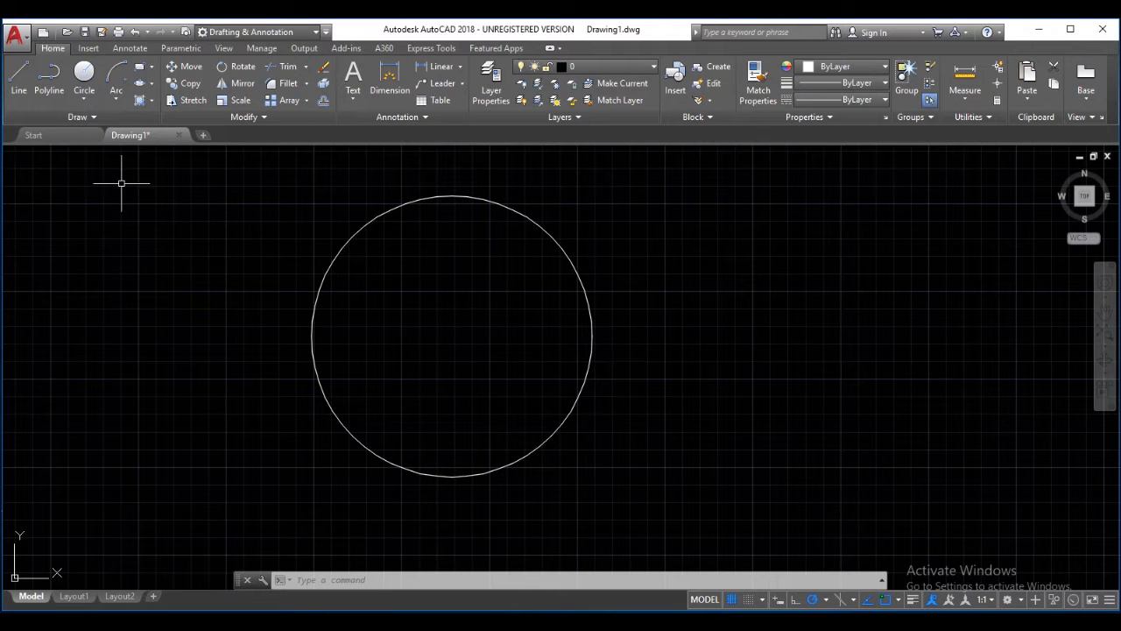
click(85, 75)
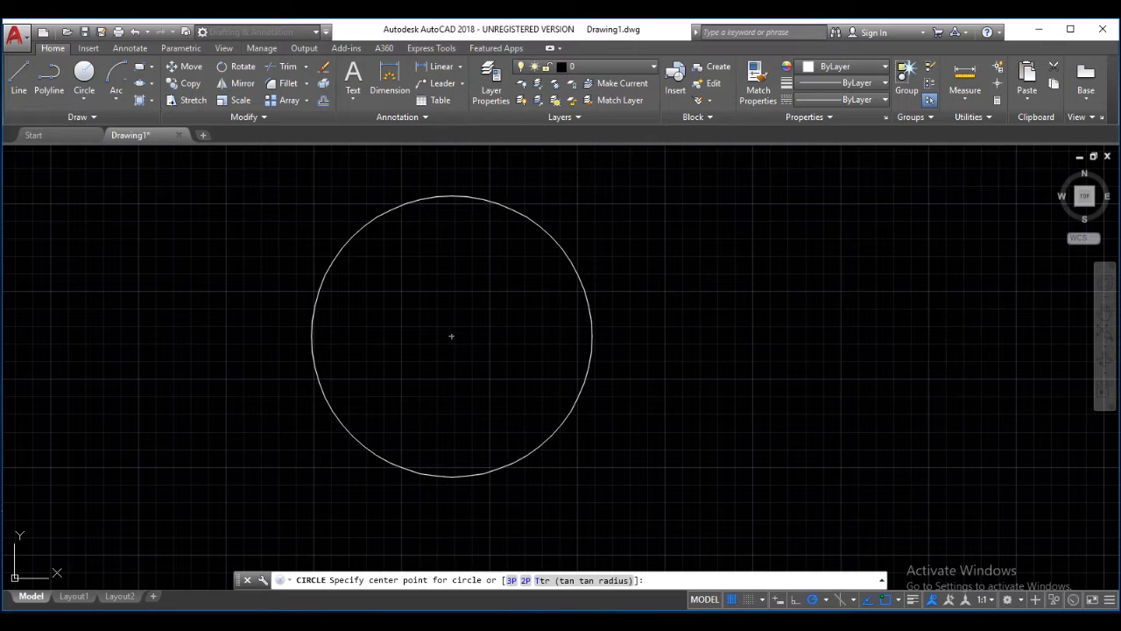
click(955, 331)
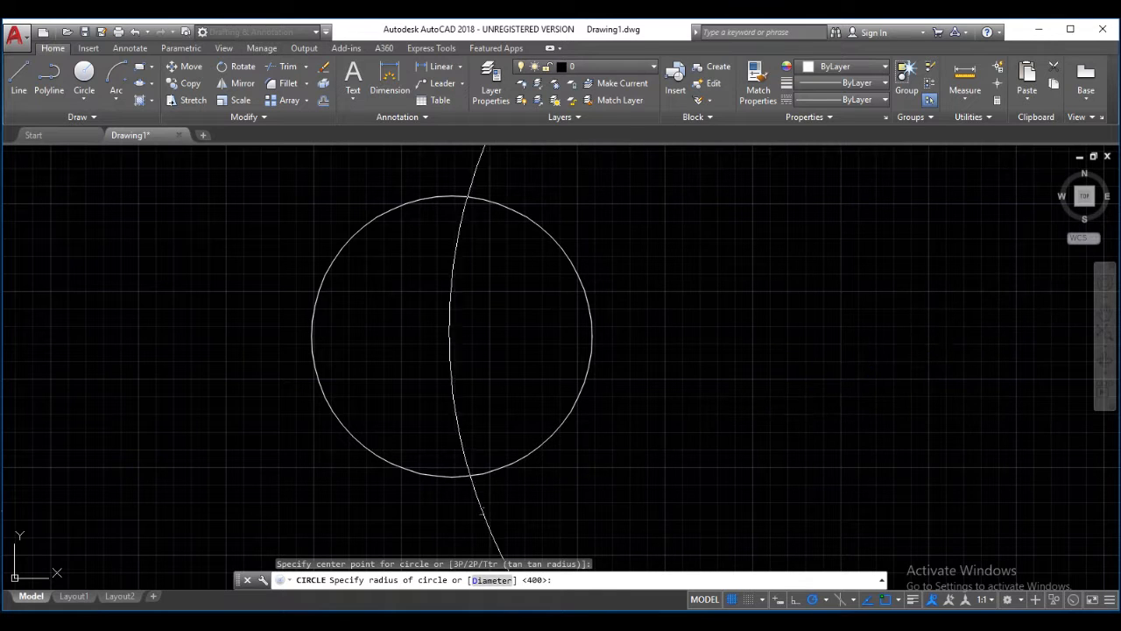
click(487, 581)
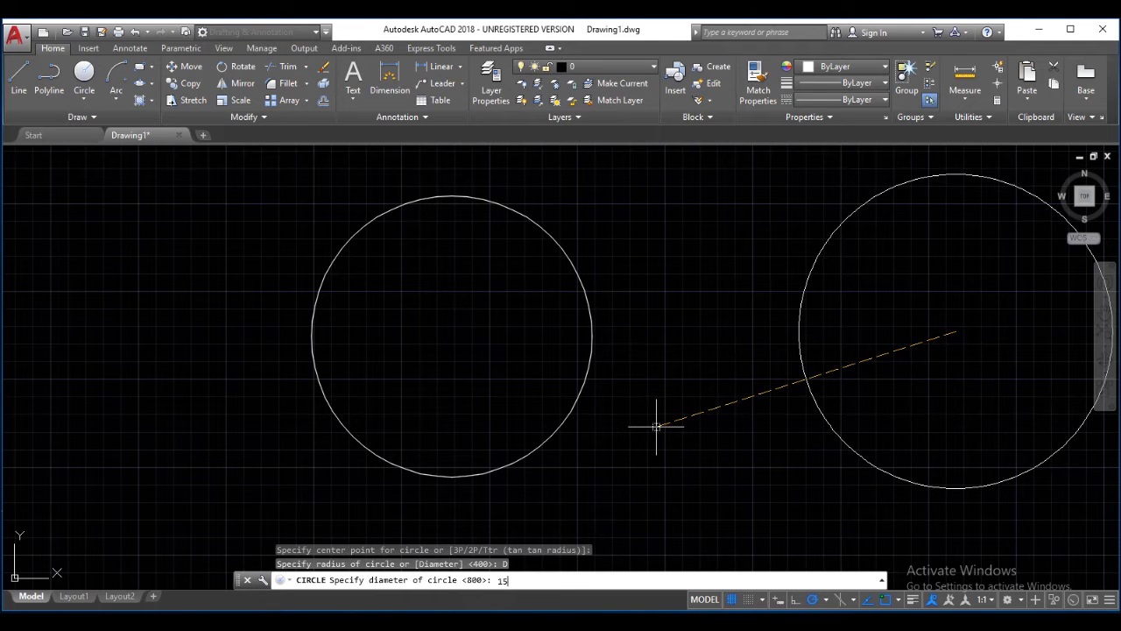
key(Return)
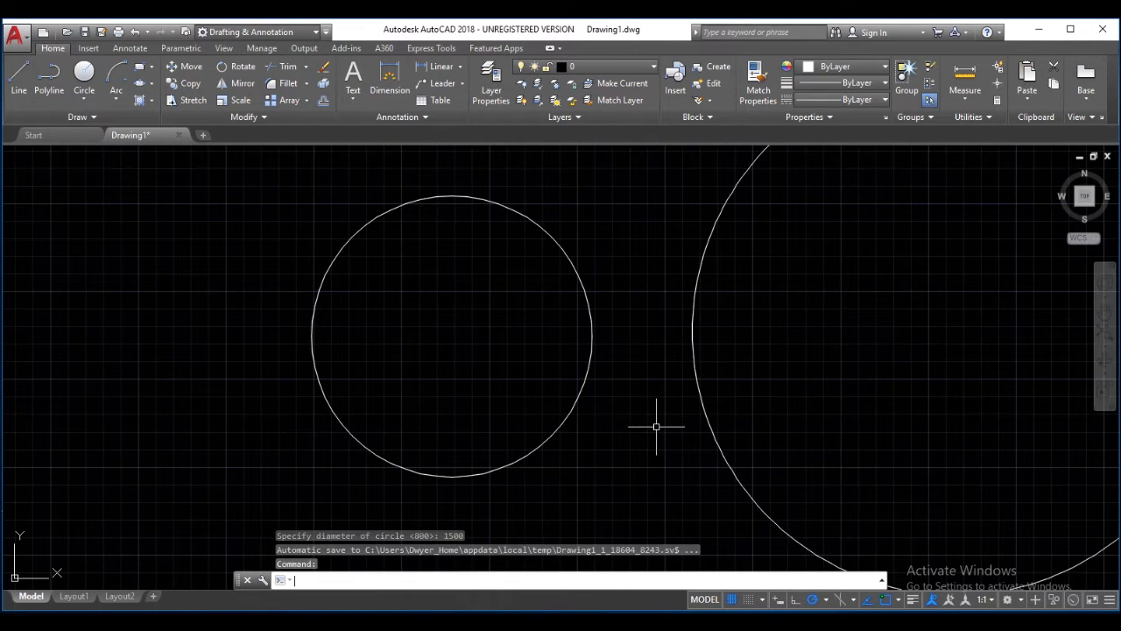
Step: Draw a 2-Point circle bridging the gap between the two circles, from the smaller circle's right edge to the larger circle's left edge
mouse_move(726, 330)
middle_down()
mouse_move(450, 363)
mouse_move(450, 324)
middle_up()
scroll(450, 363, down, 1)
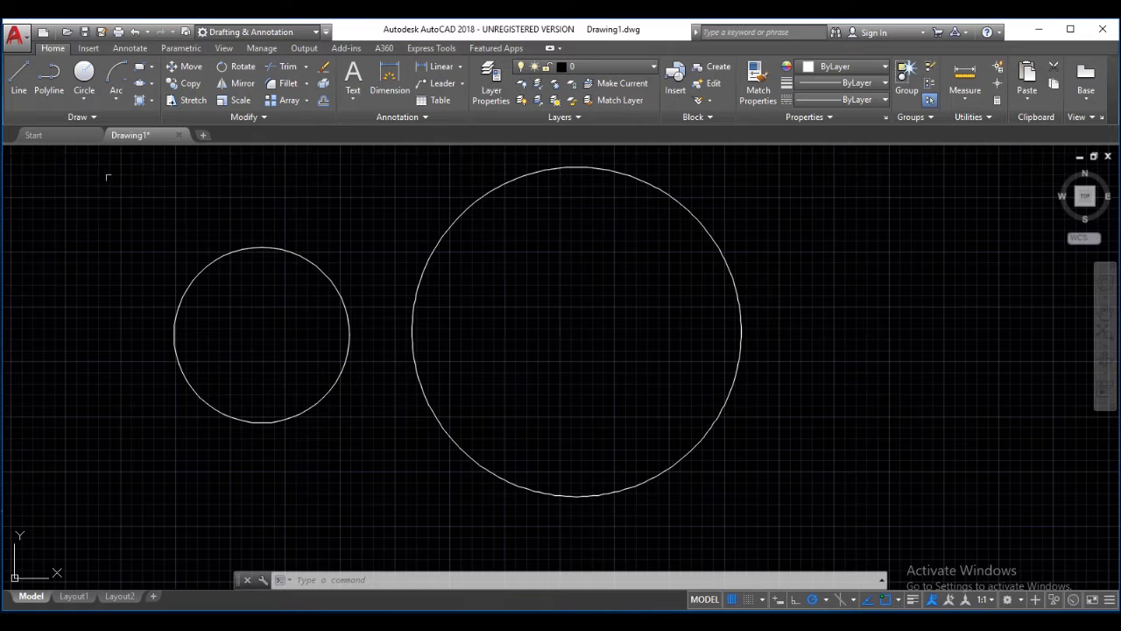
click(82, 103)
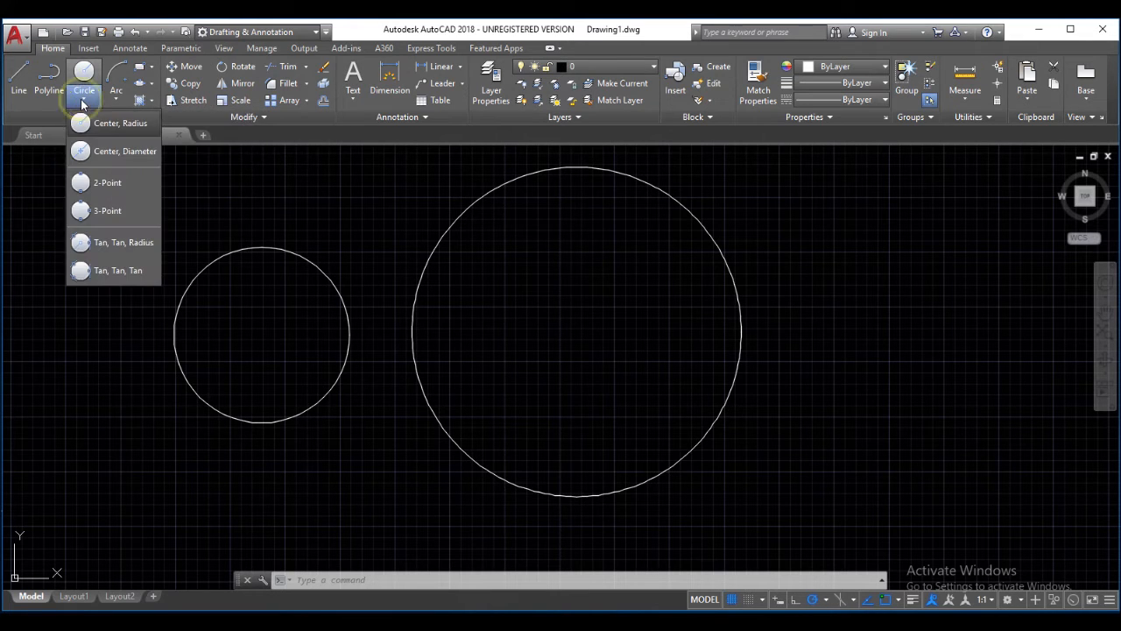
click(91, 182)
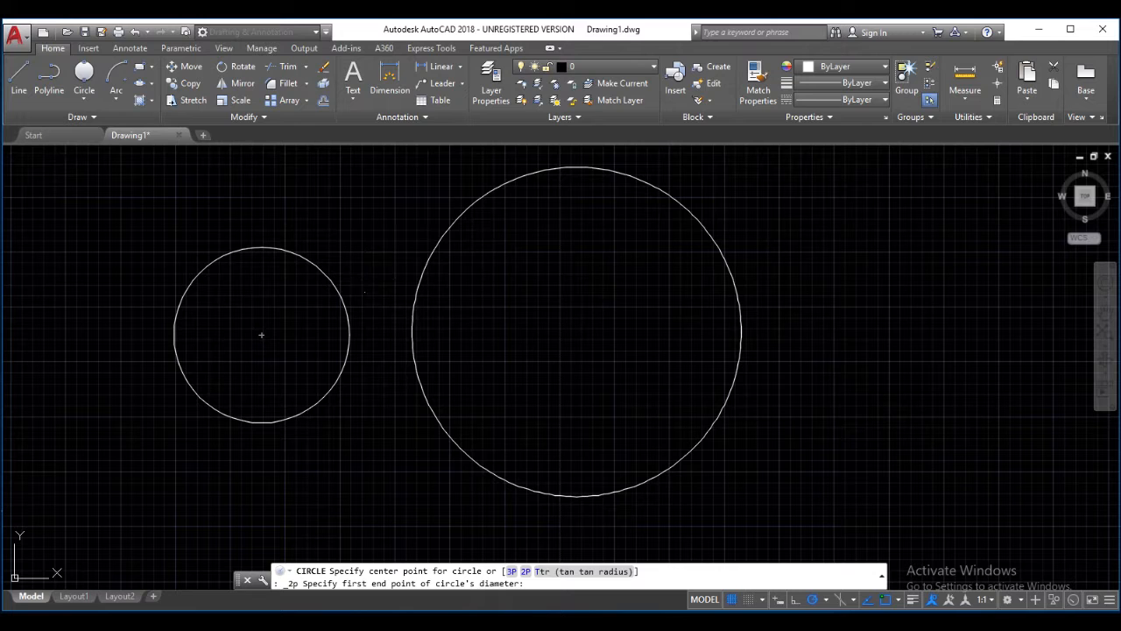
click(348, 334)
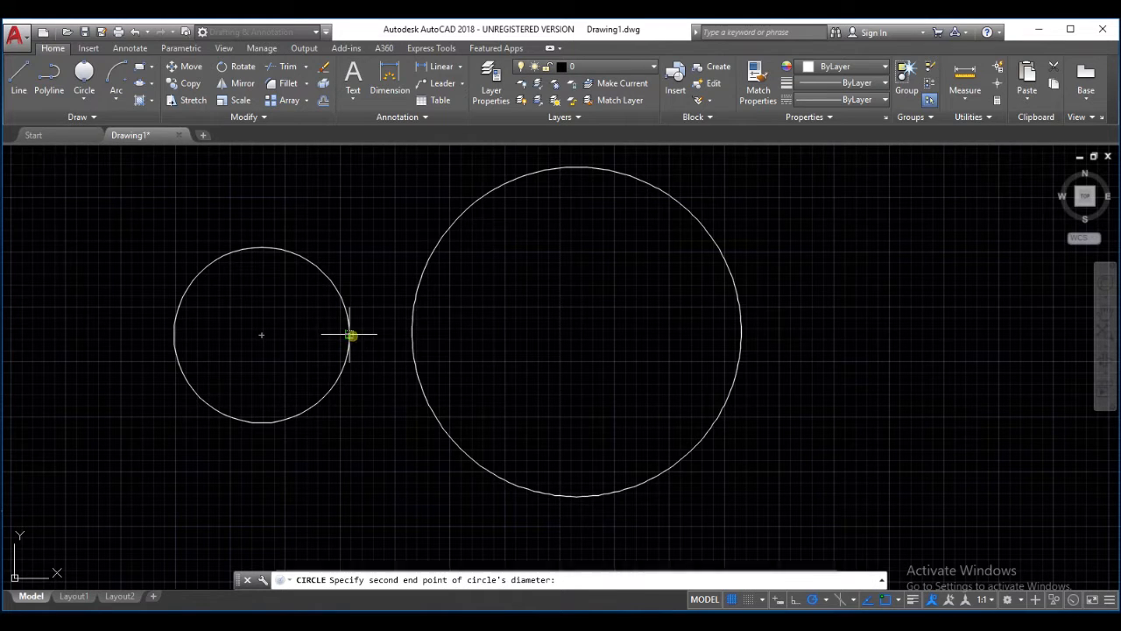
click(412, 333)
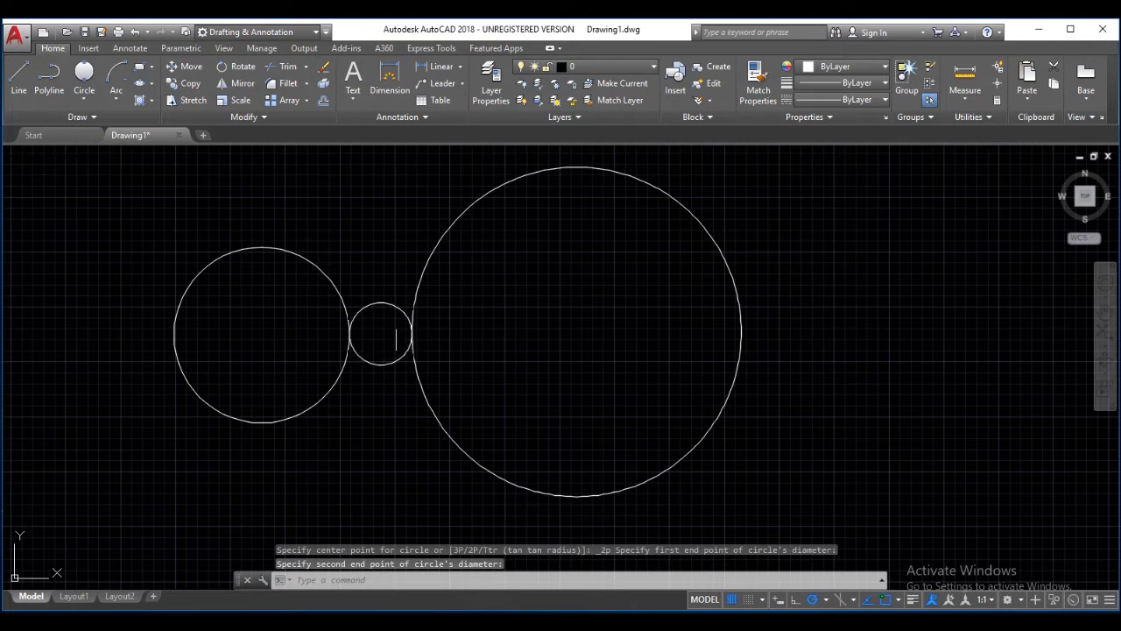
click(87, 101)
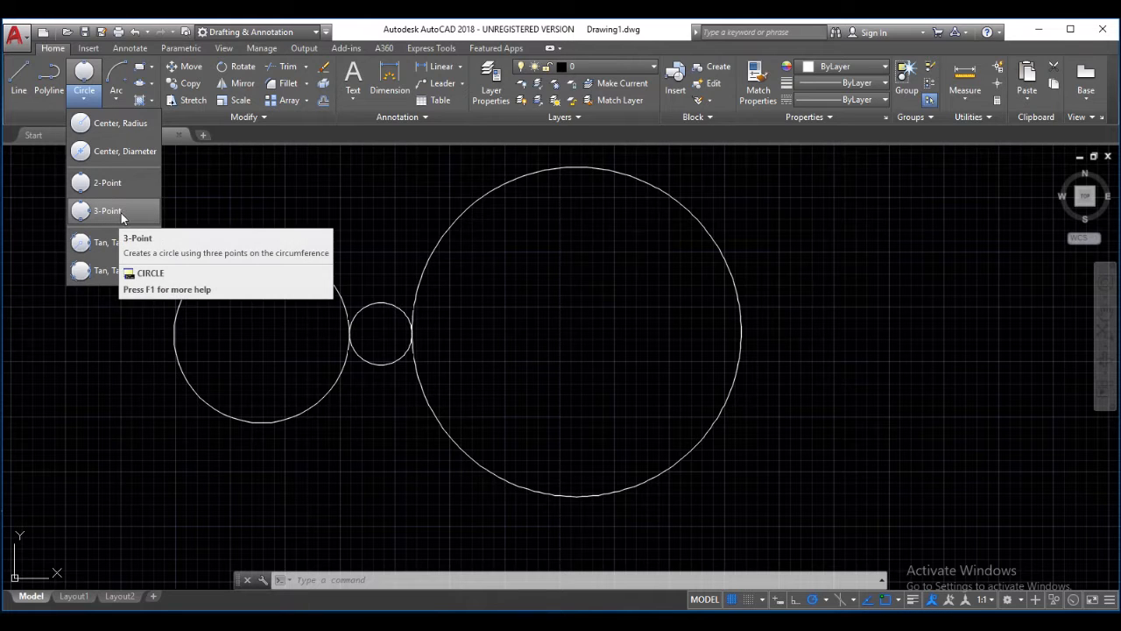
click(232, 193)
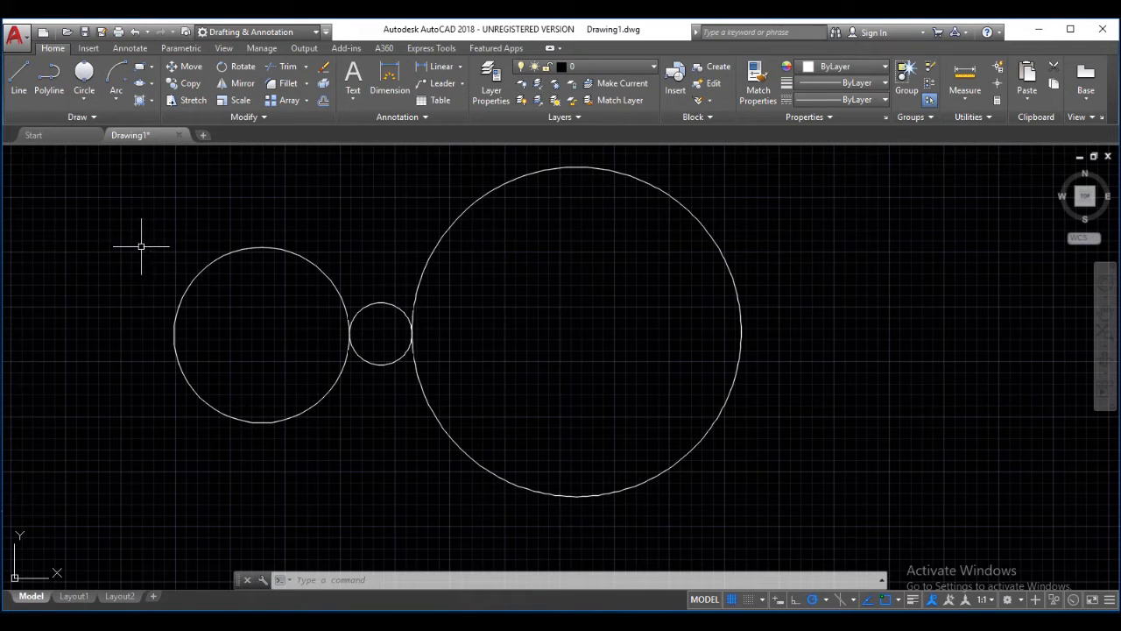
Step: Draw a 3-Point arc that bulges upward in the empty area to the upper right of the circles
scroll(170, 246, down, 5)
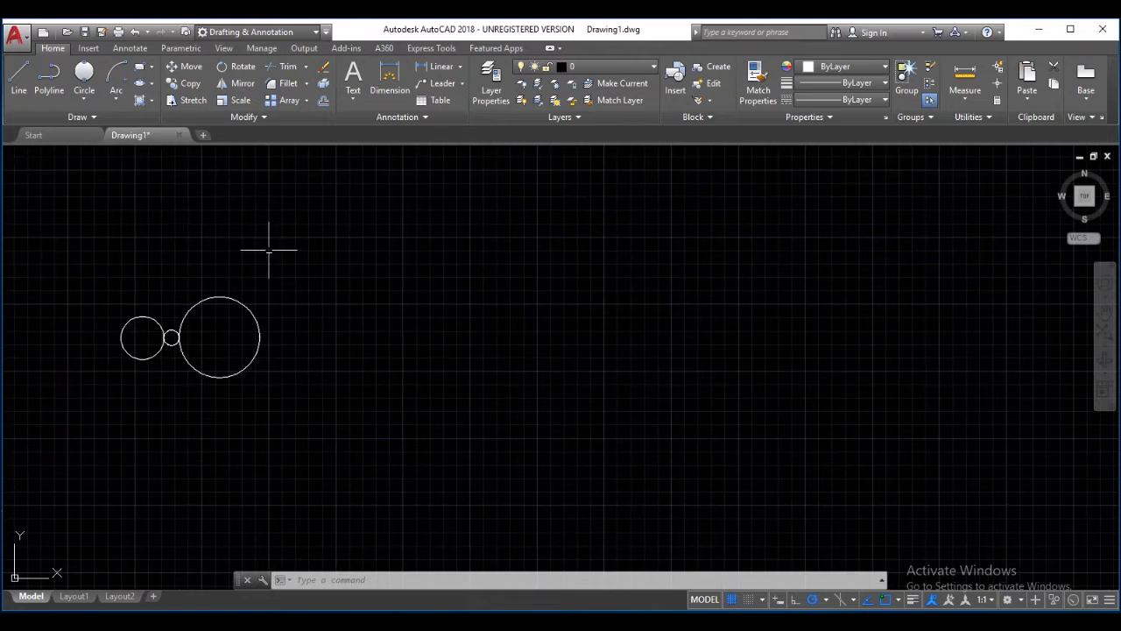
click(85, 100)
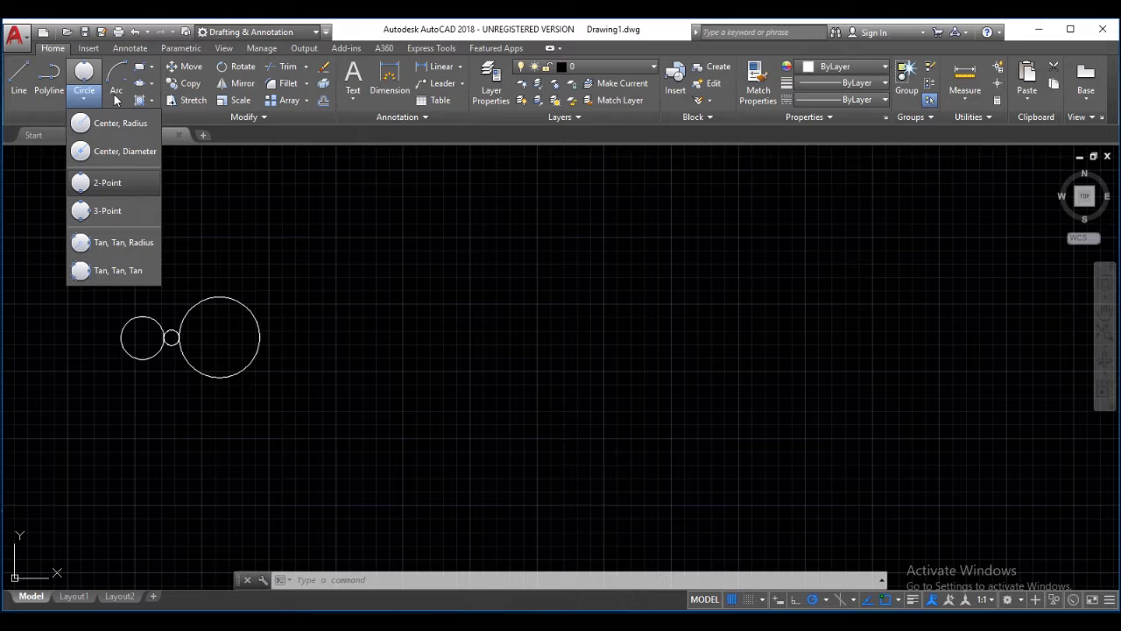
click(114, 95)
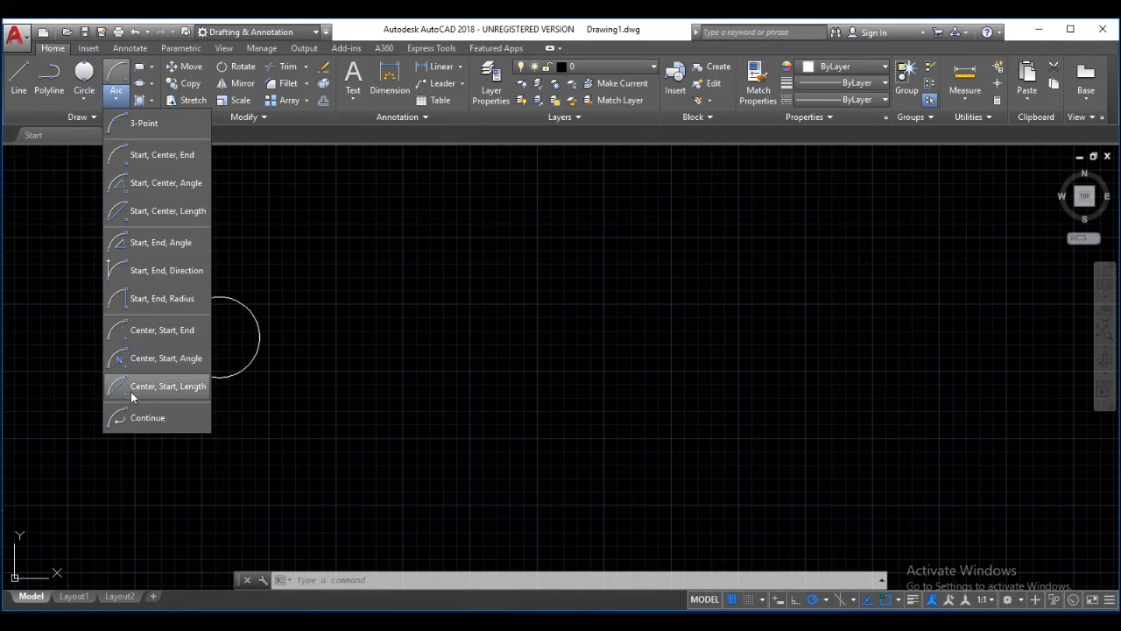
click(132, 127)
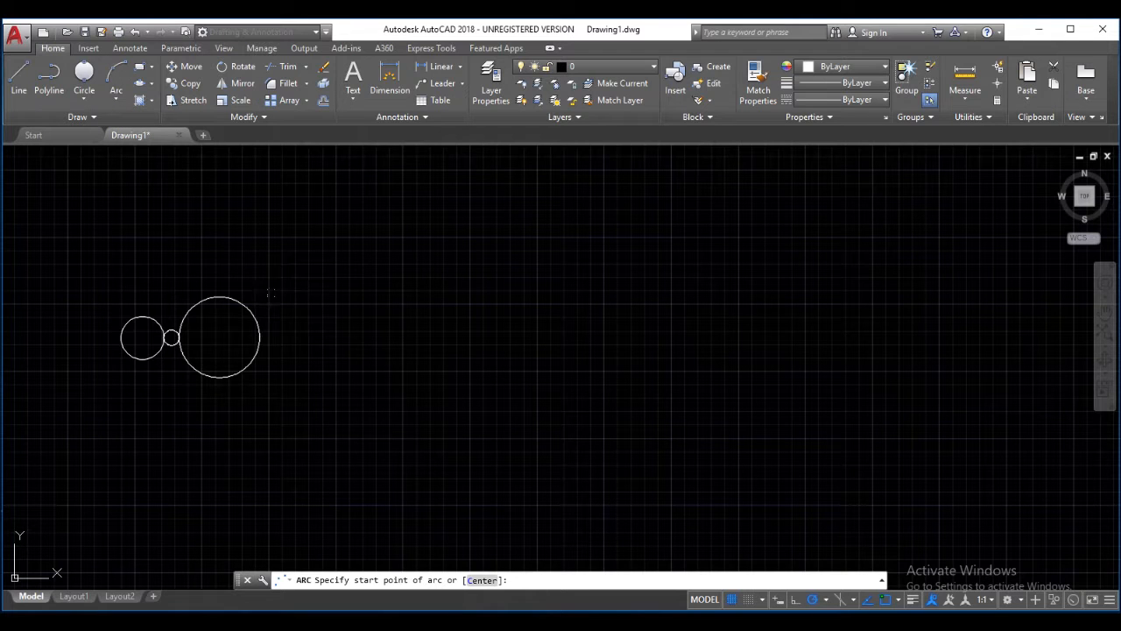
middle_drag(243, 285, 245, 278)
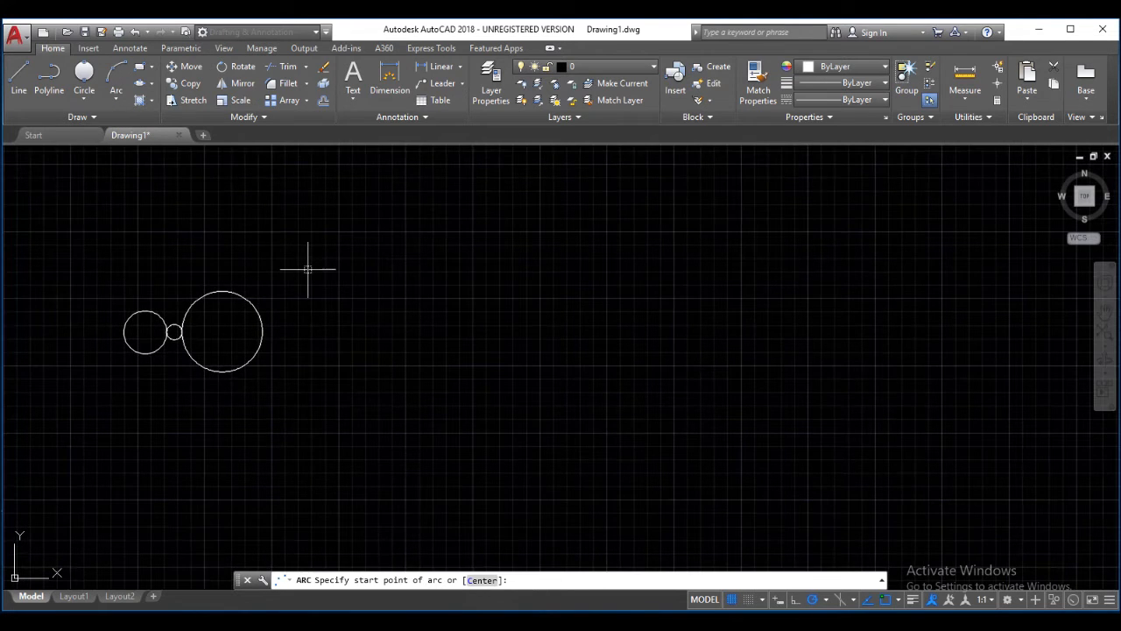
click(307, 270)
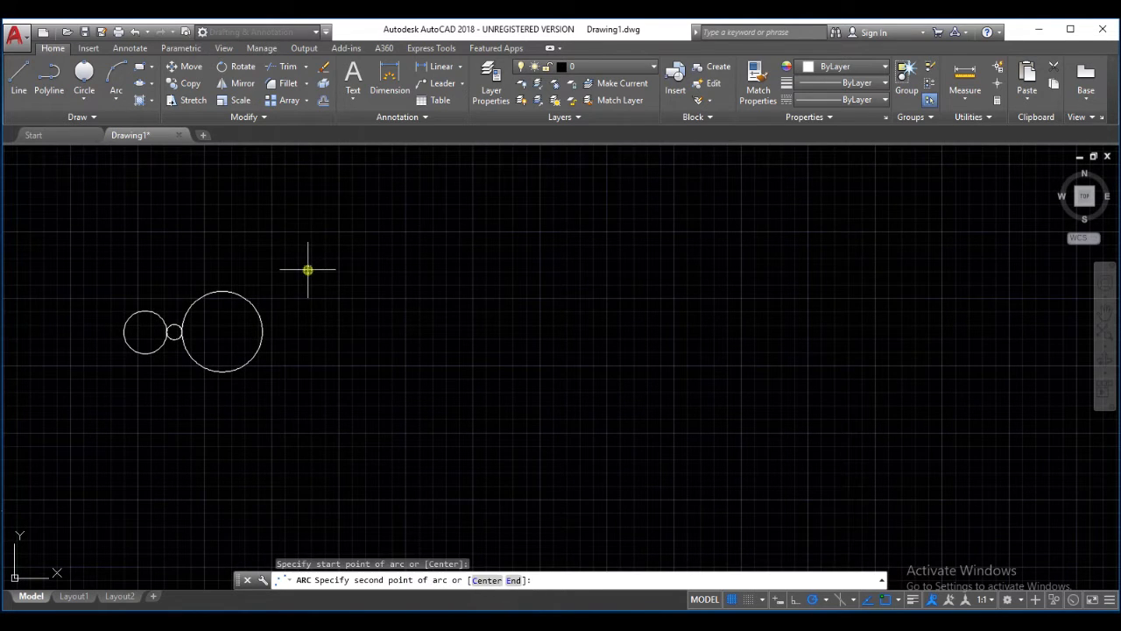
click(337, 234)
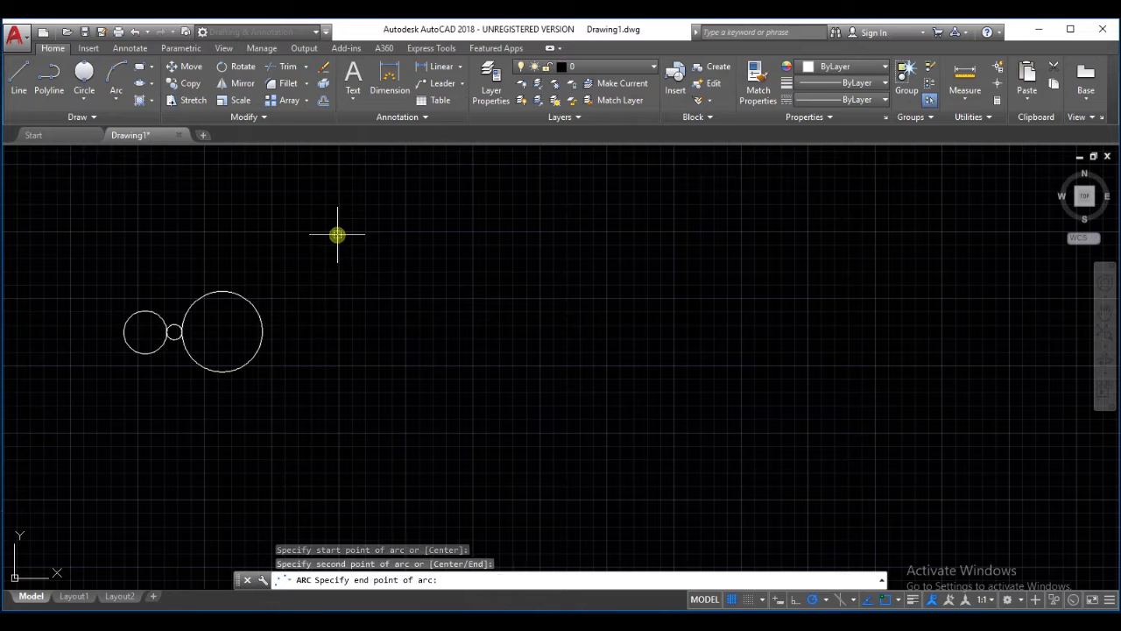
click(405, 267)
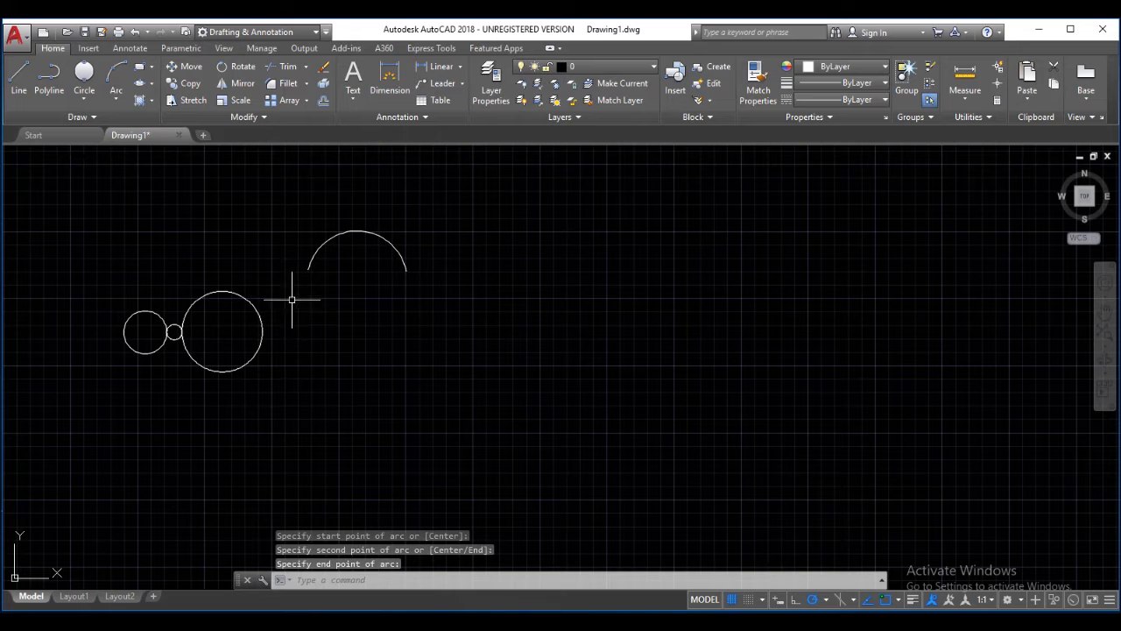
Step: Draw an upward-bulging arc to the right of the first one, using the Start, End, Direction method
click(115, 99)
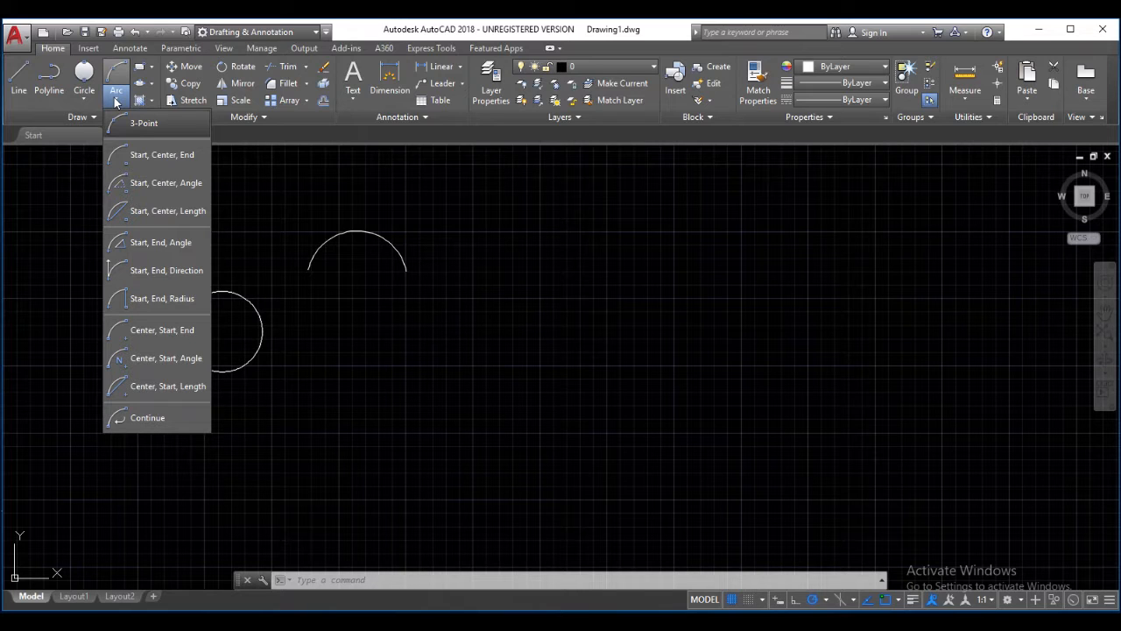
click(180, 277)
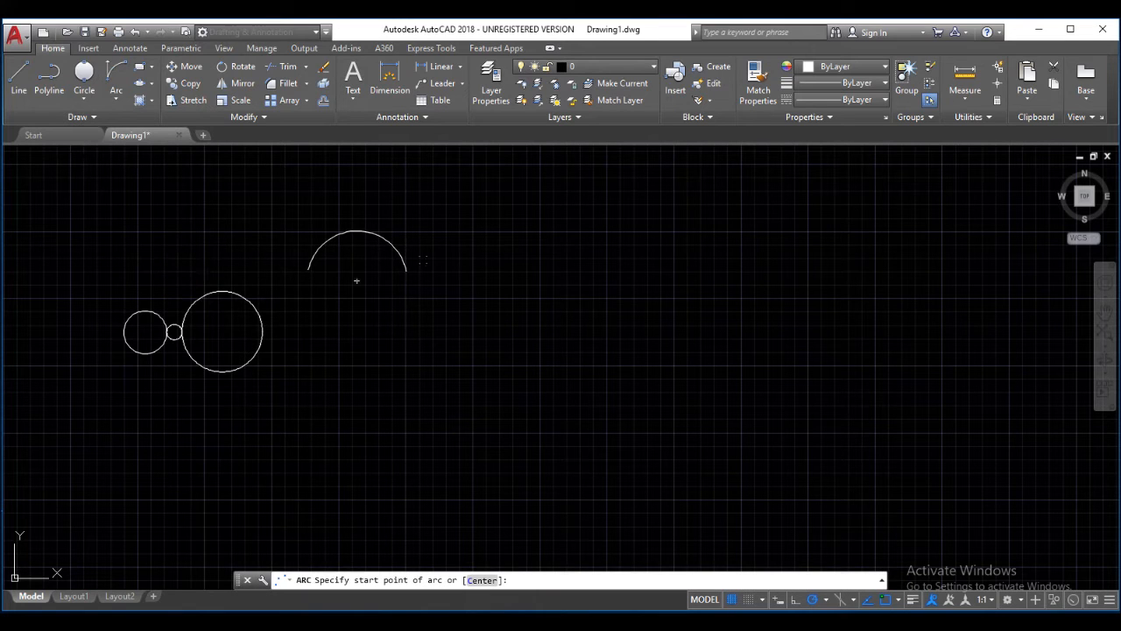
click(436, 268)
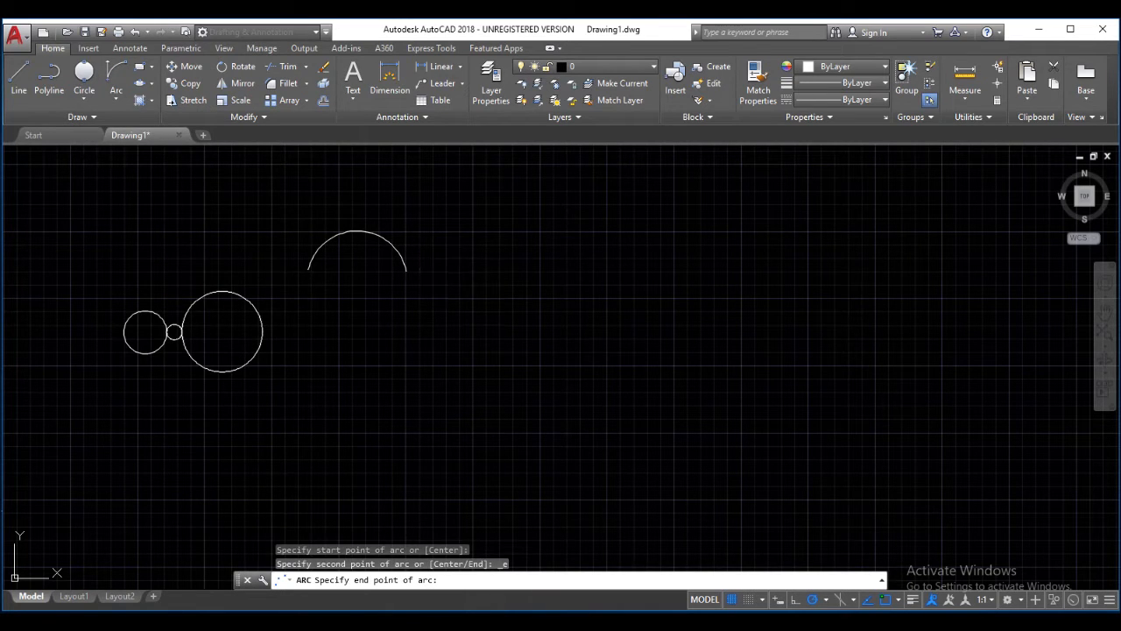
click(552, 270)
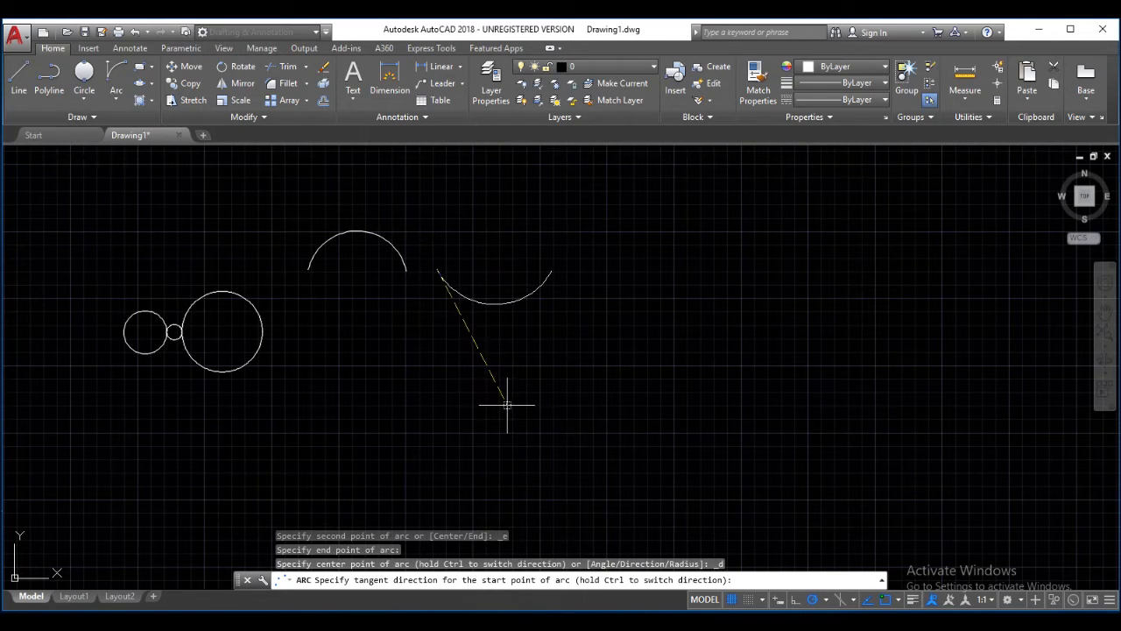
click(456, 193)
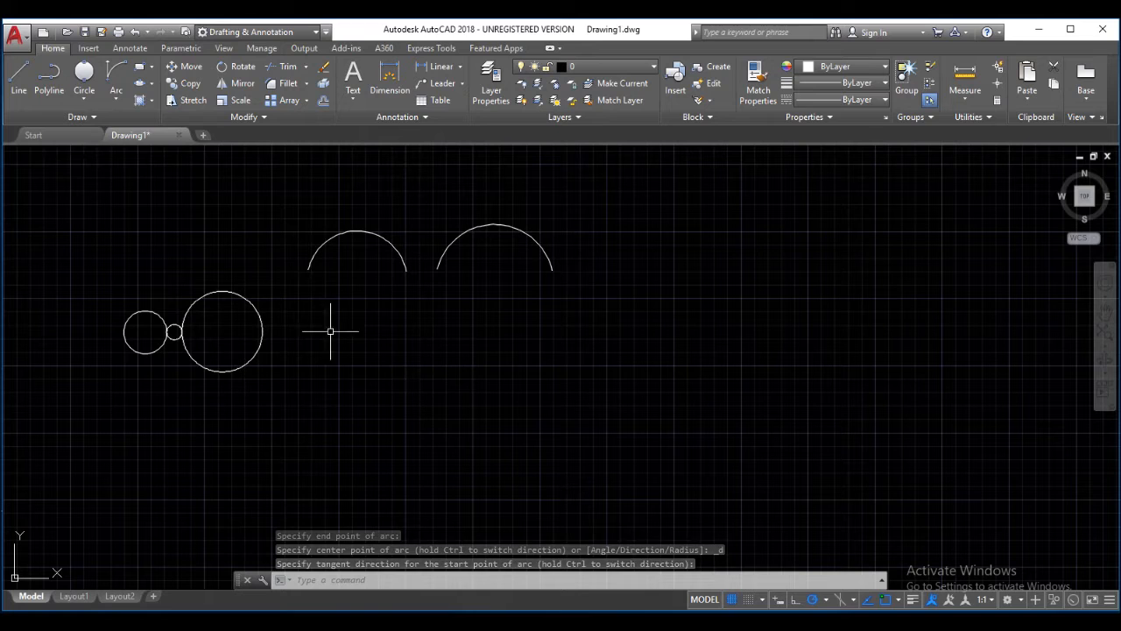
Step: Draw a wider upward-bulging arc below the other two, using the Center, Start, End method
click(116, 98)
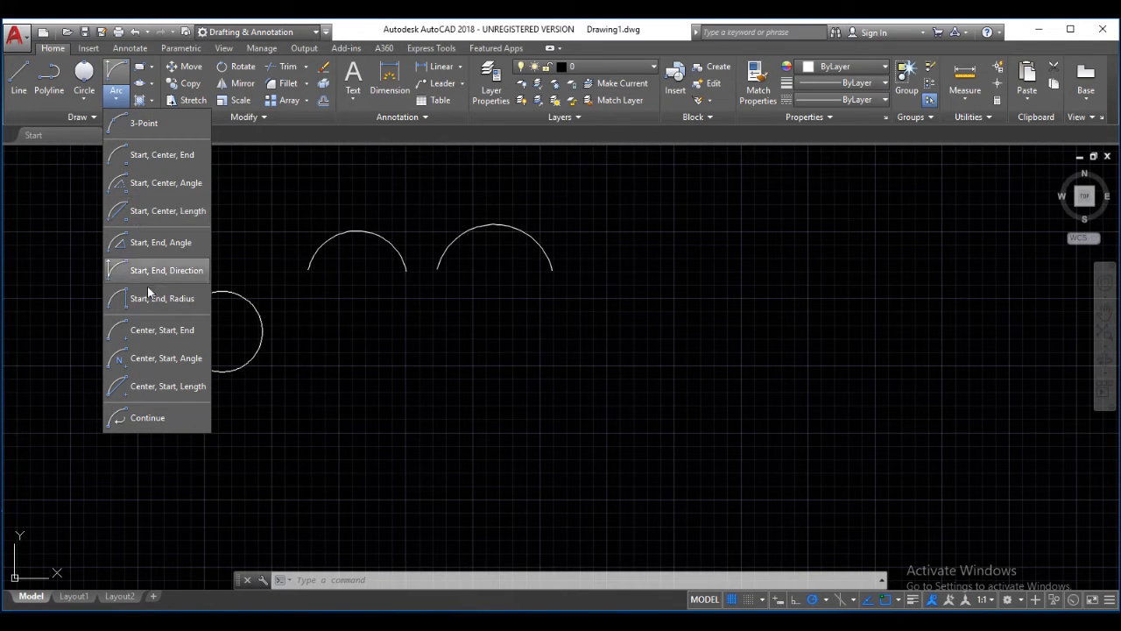
click(144, 333)
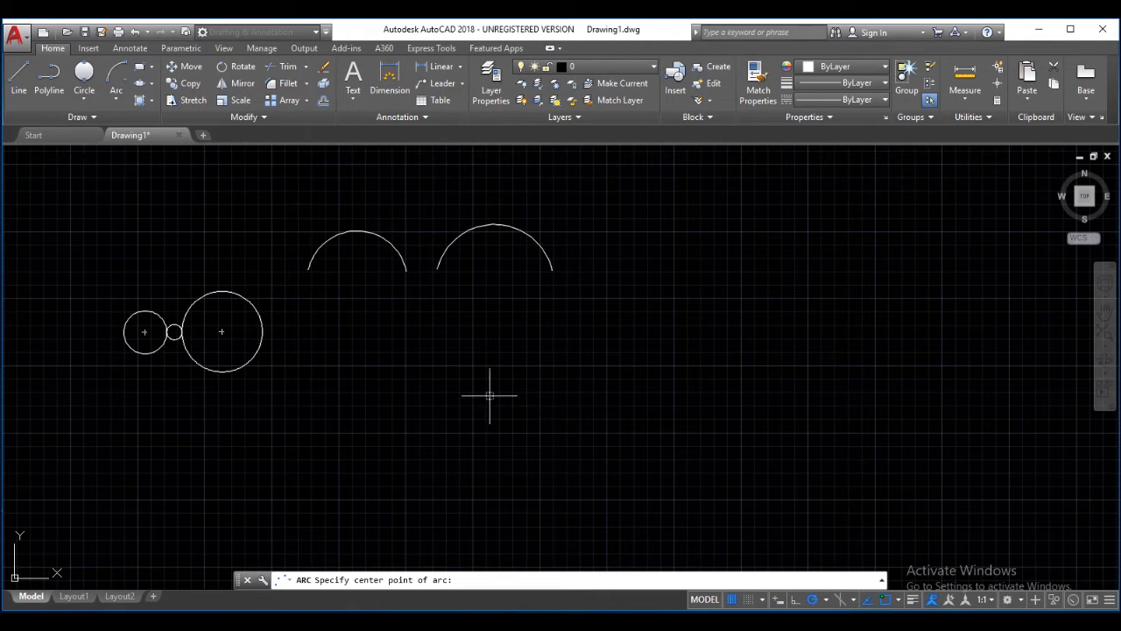
click(486, 430)
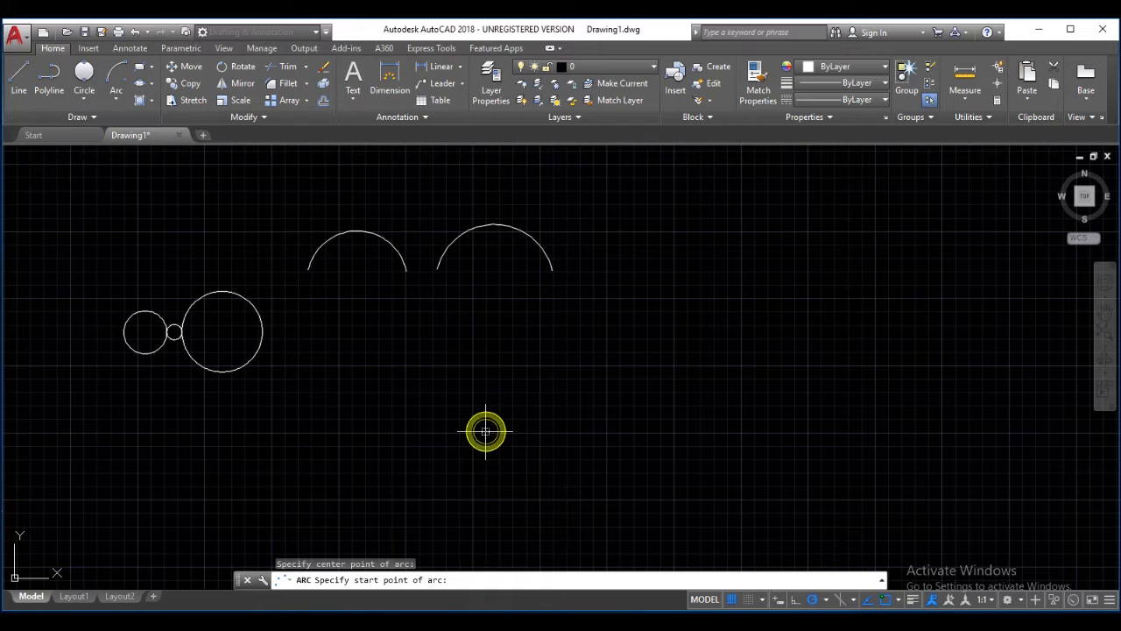
click(568, 406)
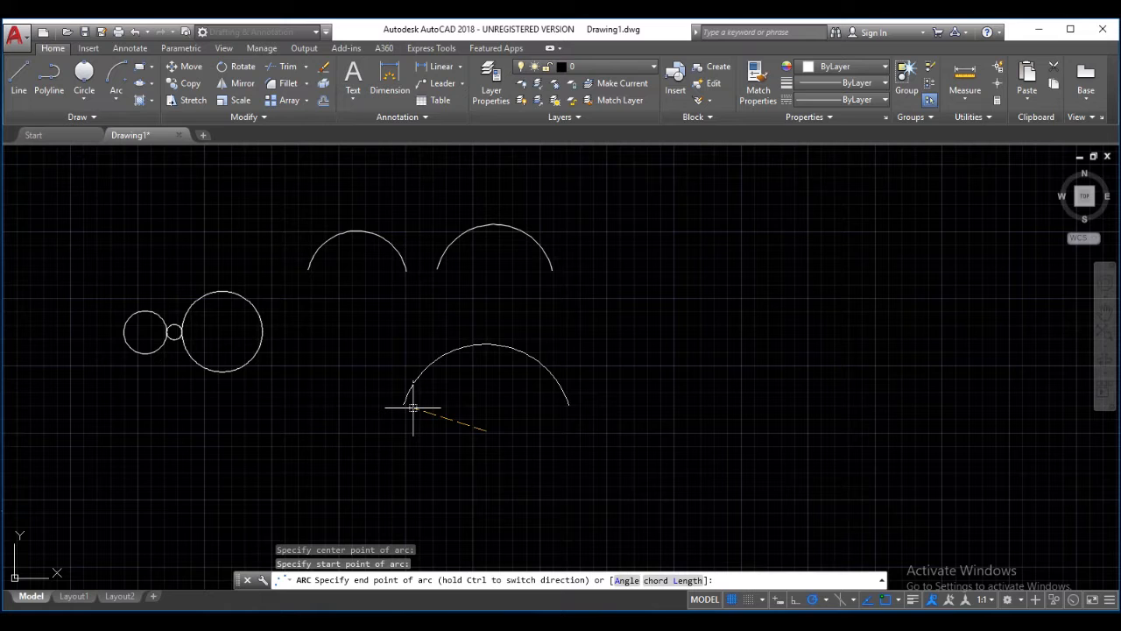
click(410, 410)
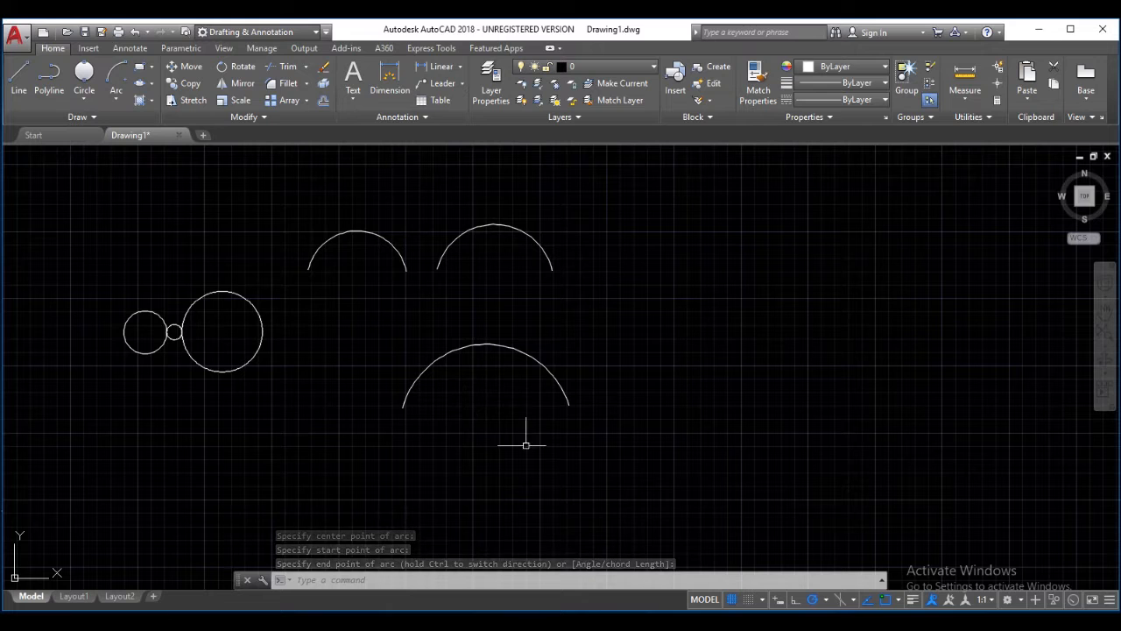
Step: Erase all three arcs with one crossing selection, keeping the circles
click(629, 476)
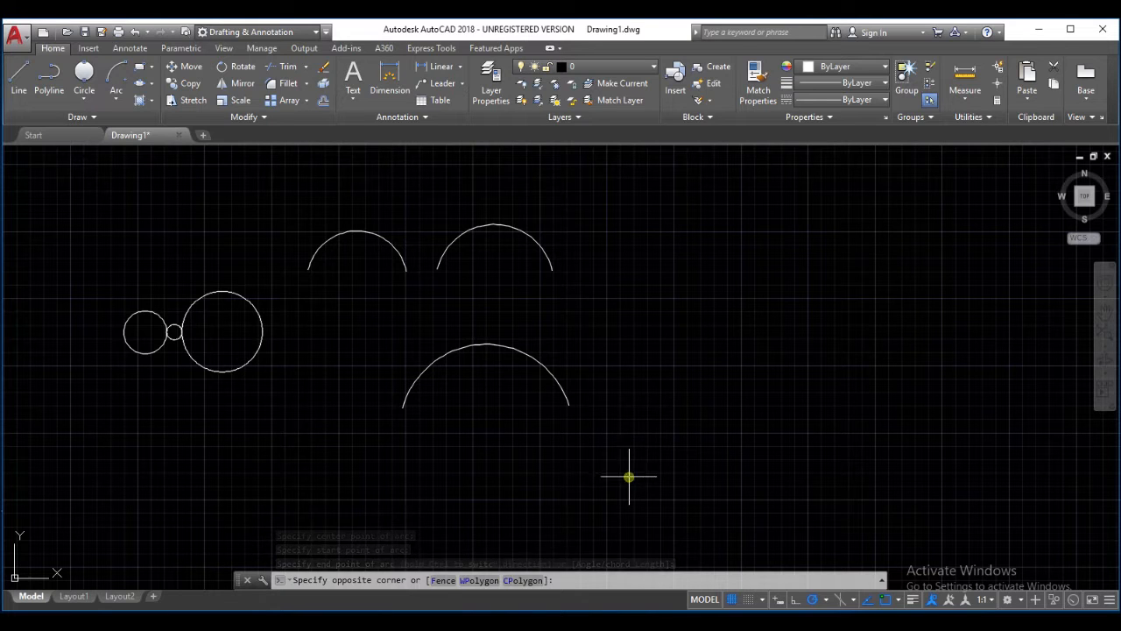
click(330, 191)
key(Delete)
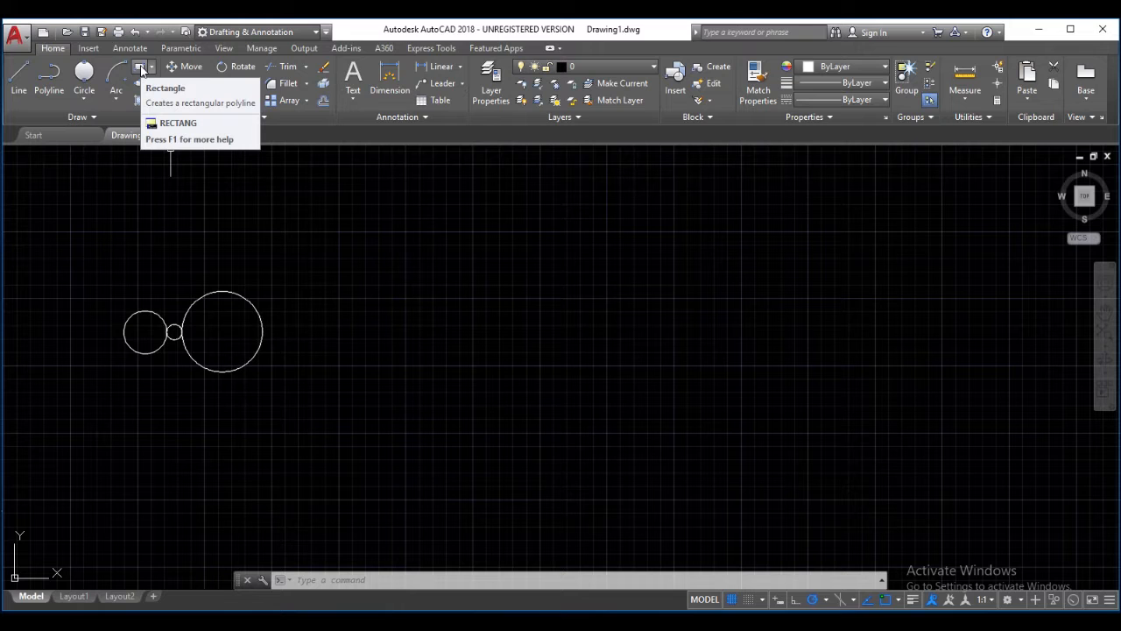
Step: Draw a rectangle to the right of the circles by picking two opposite corners
click(140, 68)
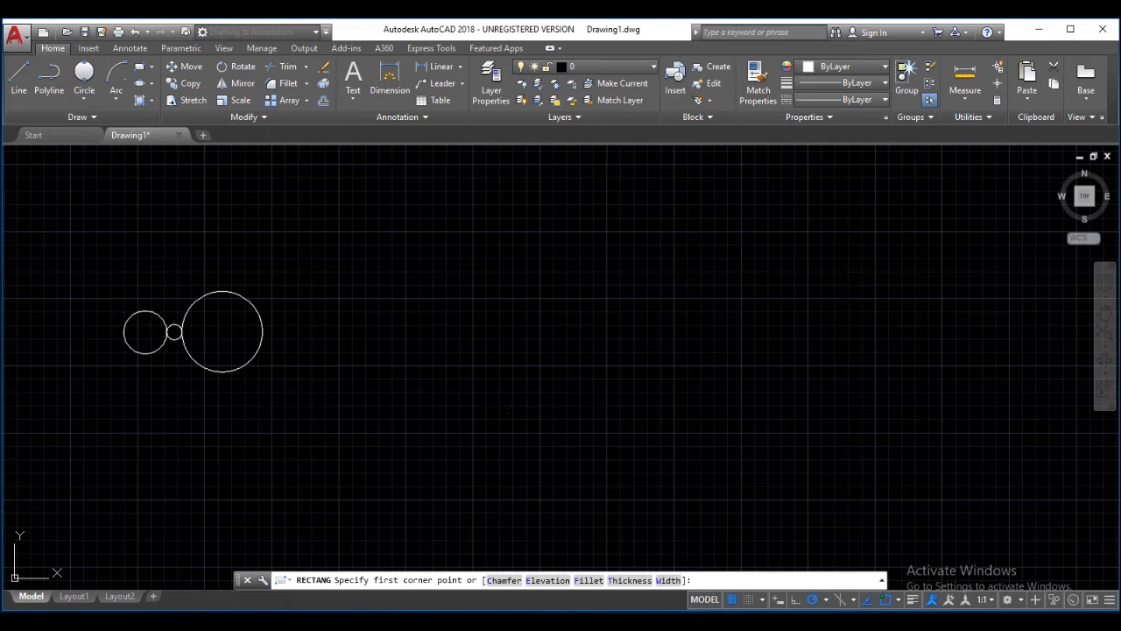
click(357, 389)
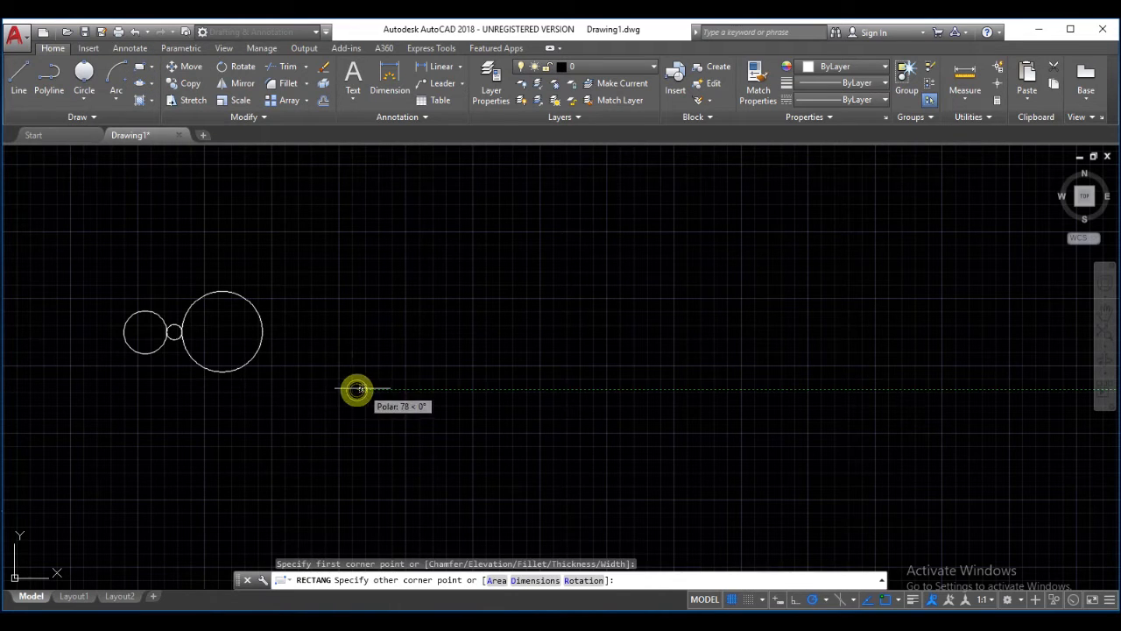
click(542, 273)
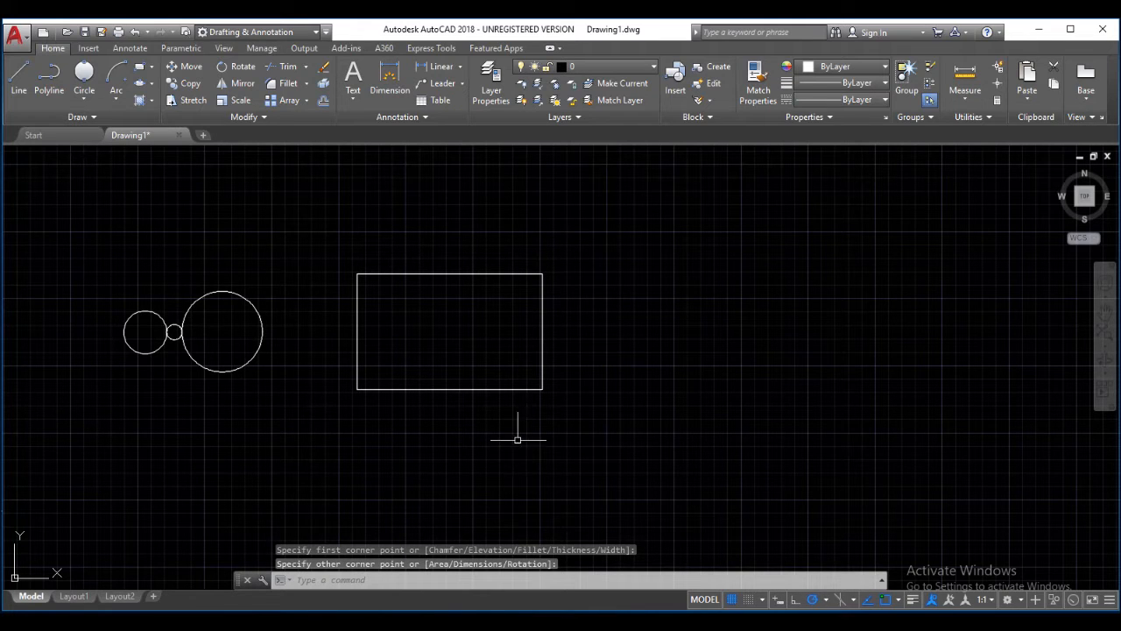
Step: Turn on dynamic input while starting a rectangle to the right of the existing one, and abandon that trial rectangle
click(141, 71)
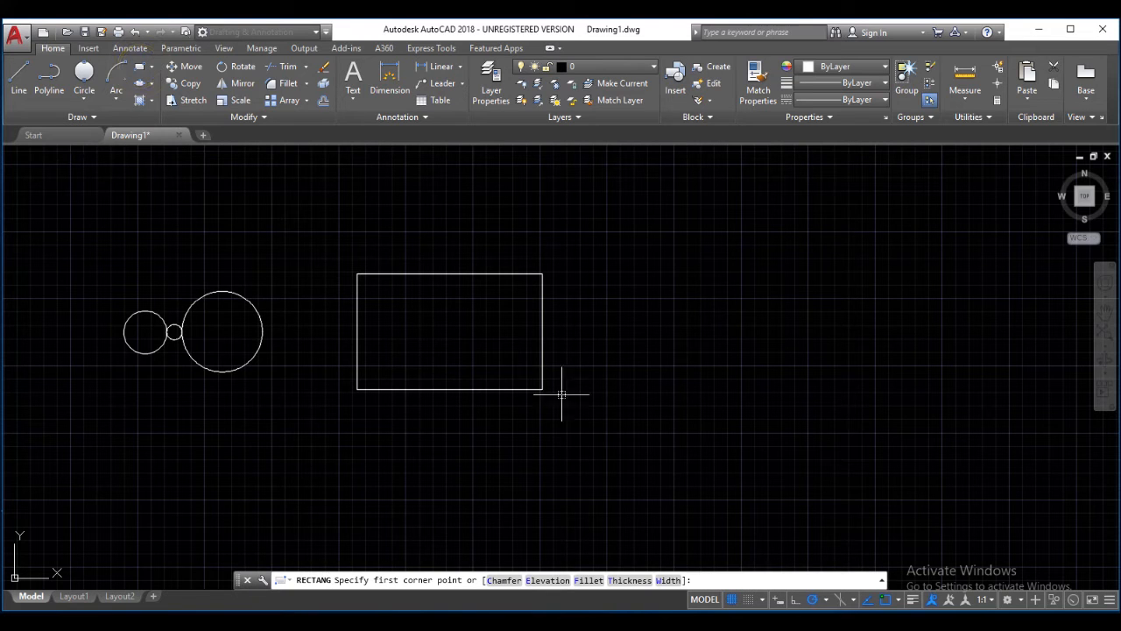
click(600, 389)
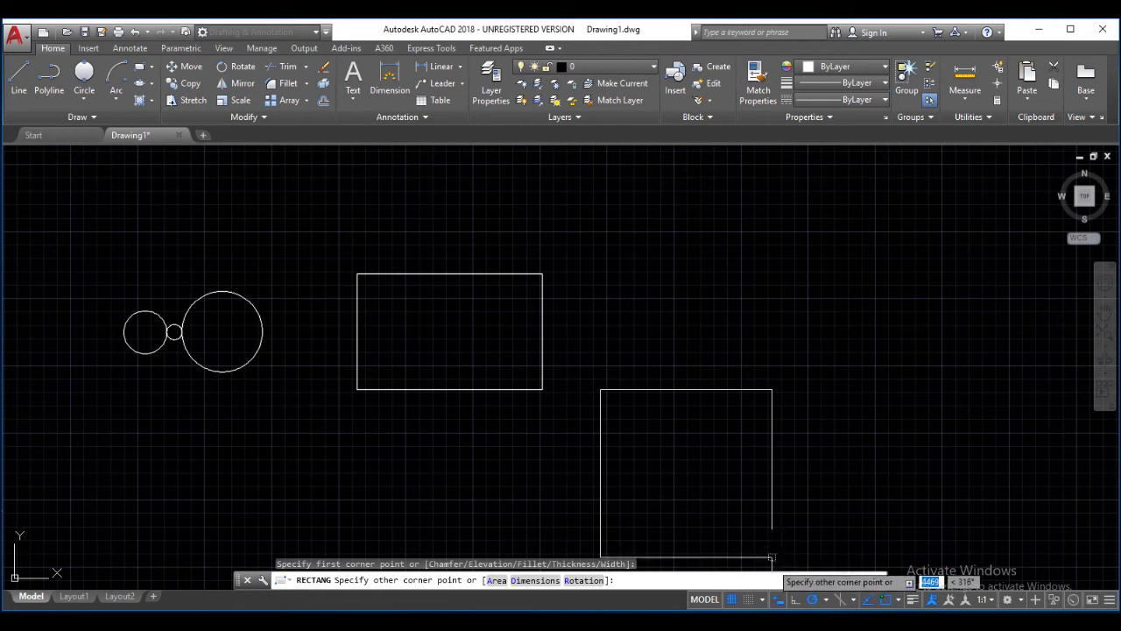
click(778, 601)
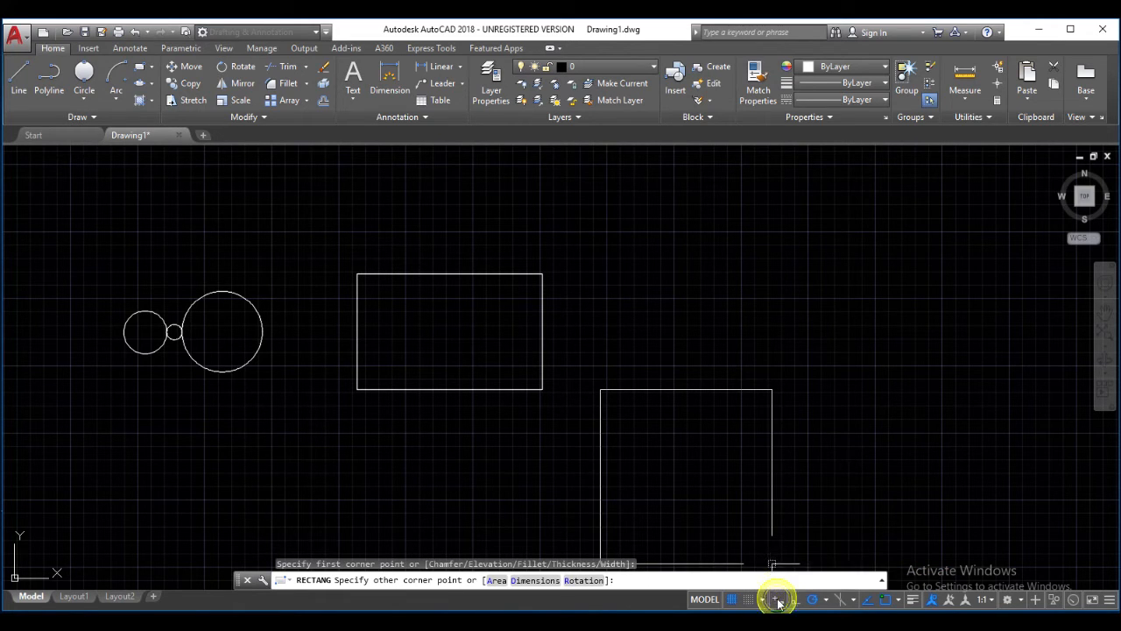
click(779, 600)
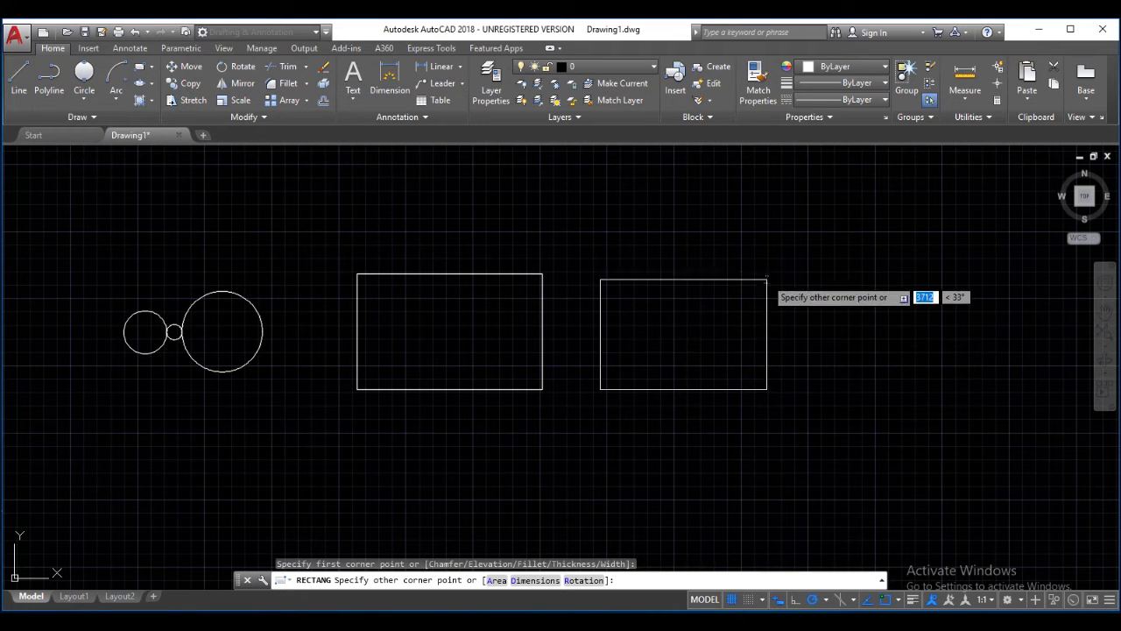
key(Escape)
Step: Draw a rectangle 2000 wide and 1000 high to the right of the existing one, entering its dimensions through dynamic input
key(Return)
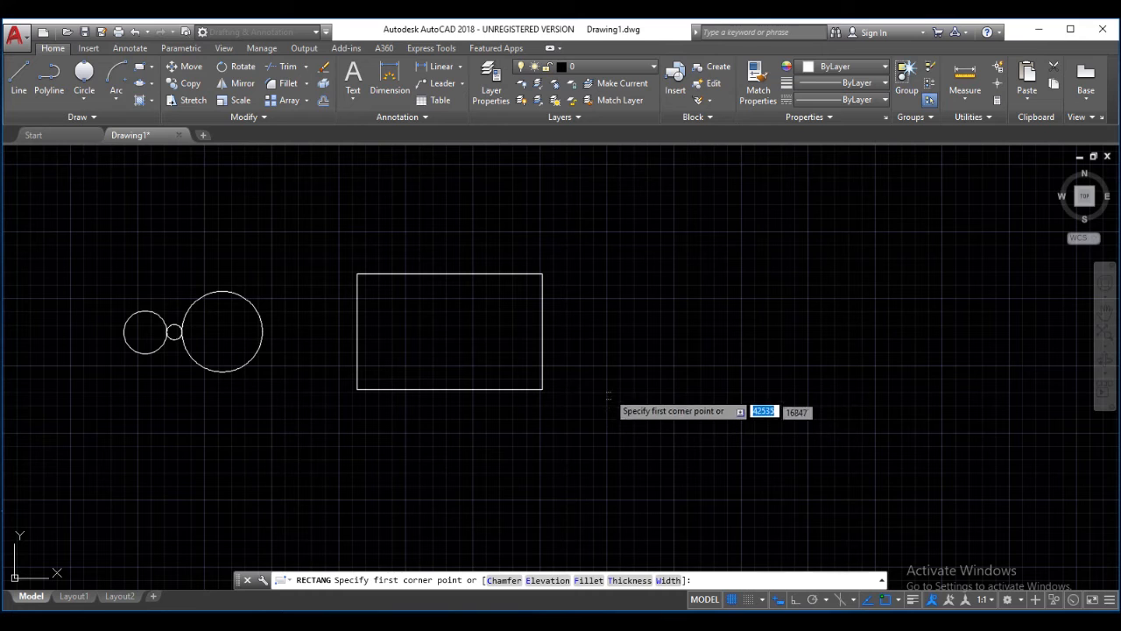
click(618, 387)
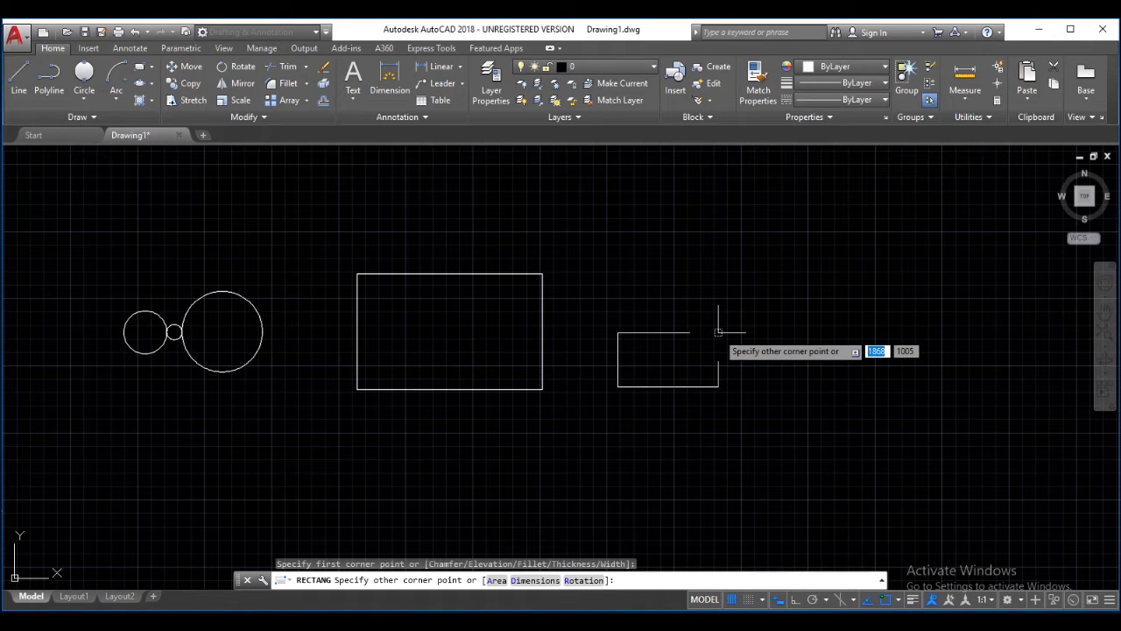
text(2000)
key(Tab)
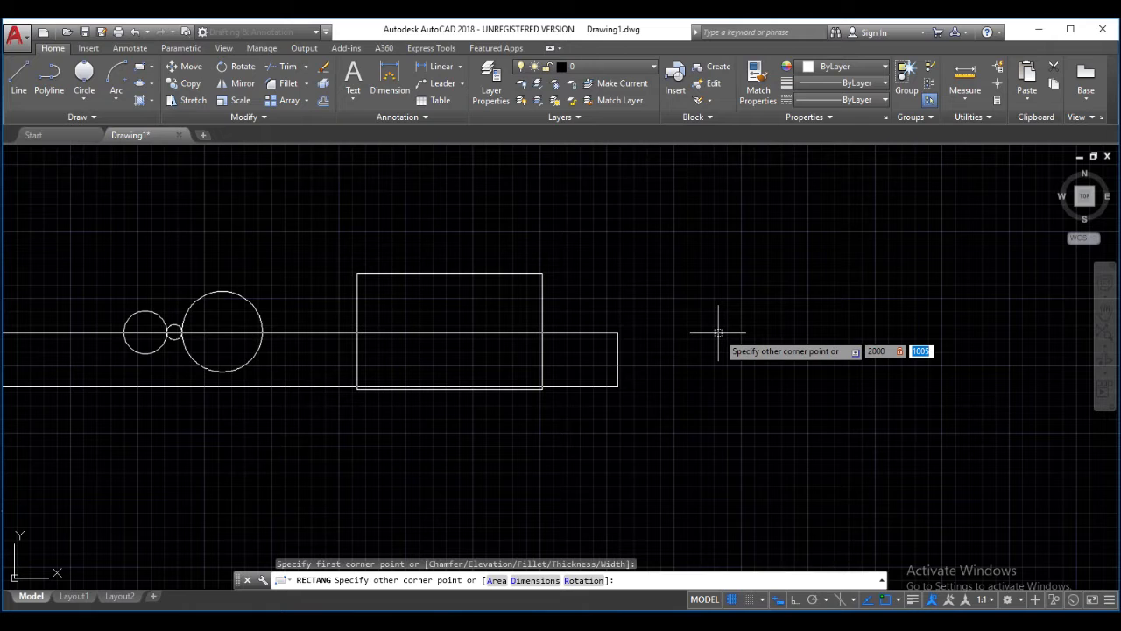
text(1)
key(Return)
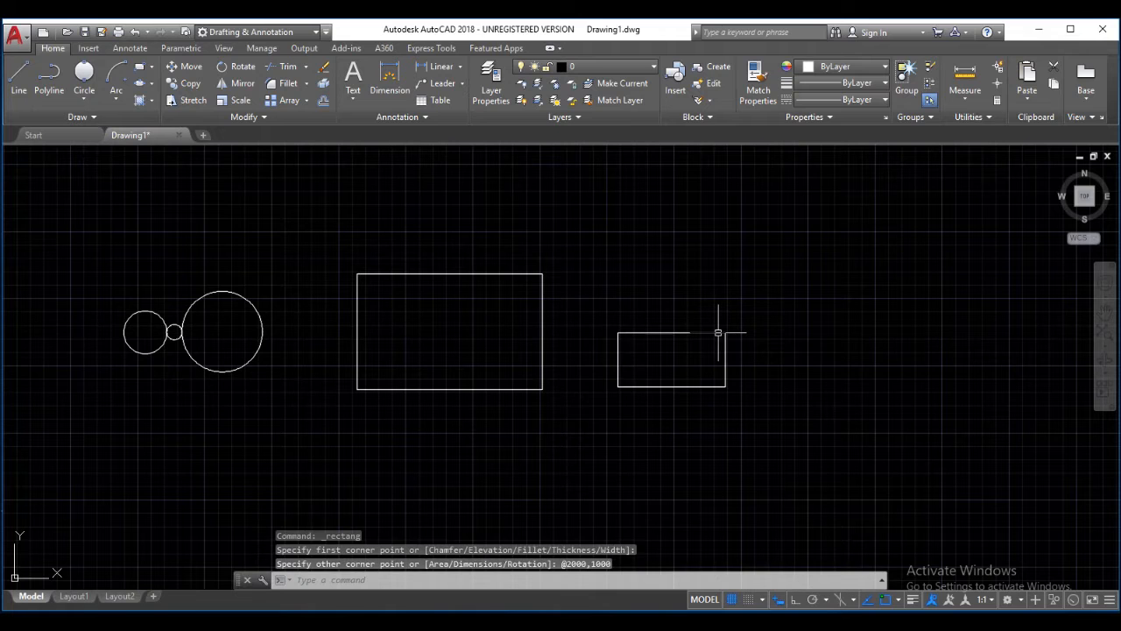
Step: Draw an upright five-sided polygon above the small rectangle, inscribed in a circle with a radius of about 1090
scroll(663, 349, up, 2)
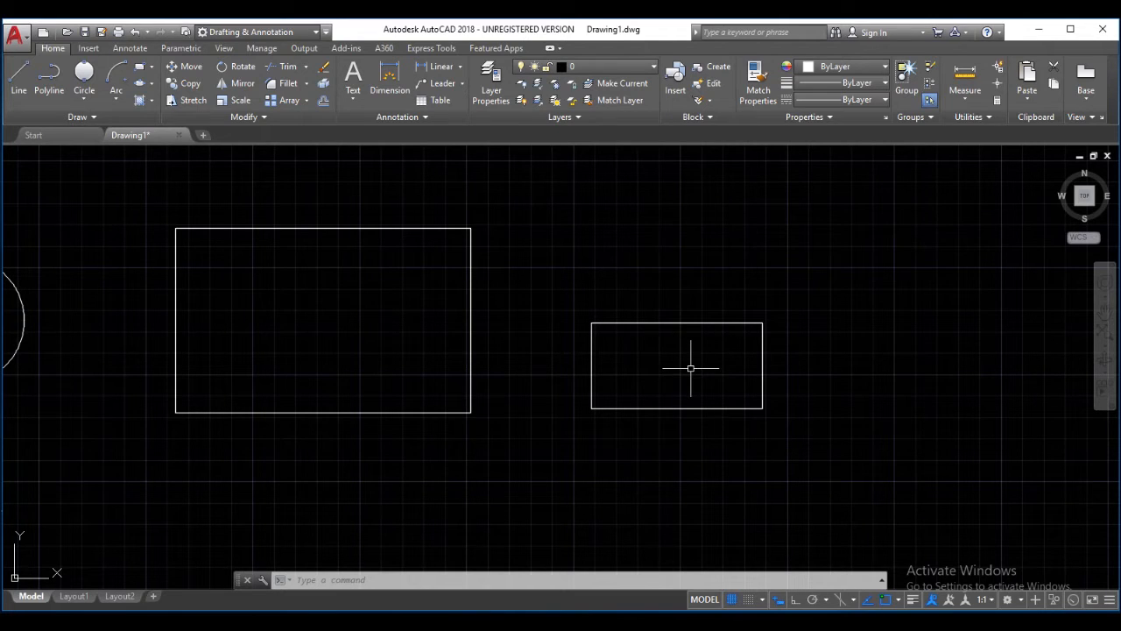
middle_drag(418, 218, 438, 222)
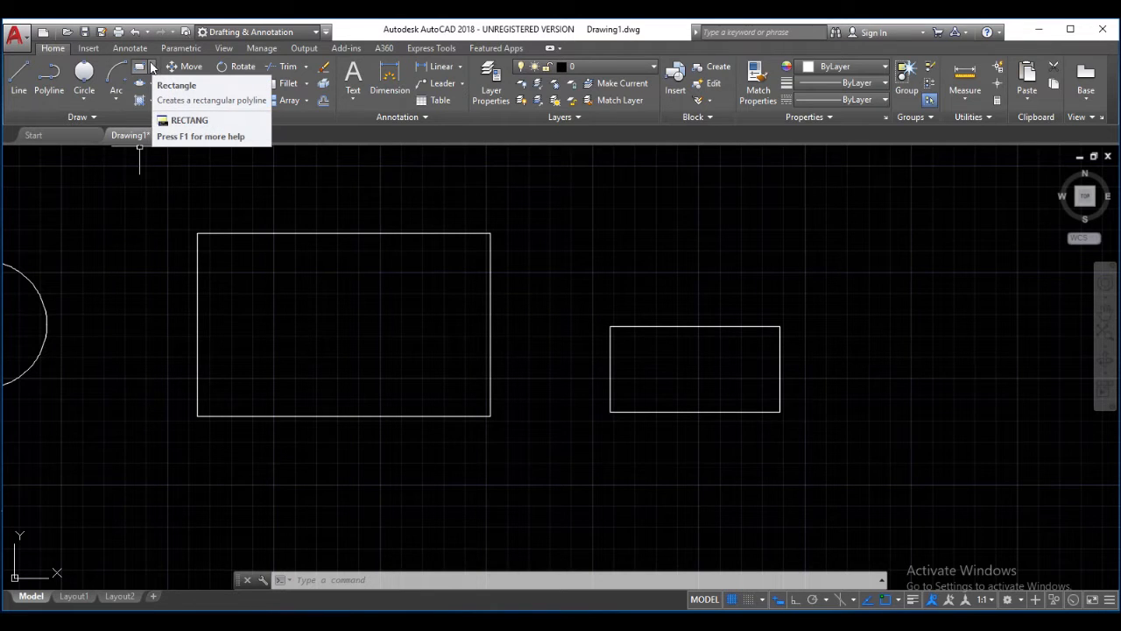
click(152, 68)
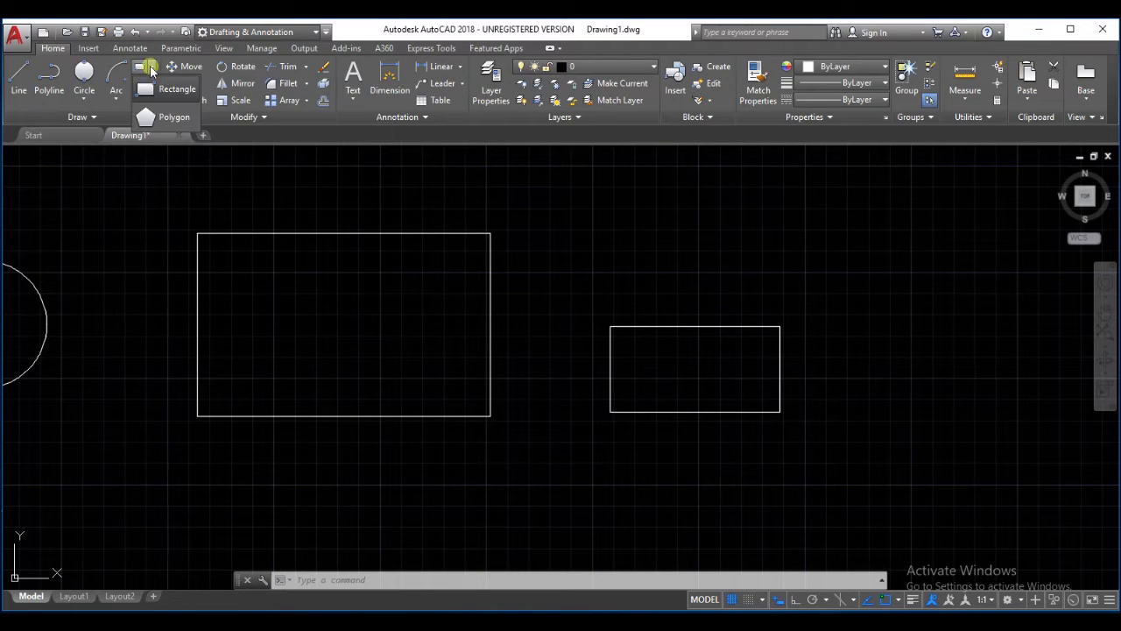
click(151, 117)
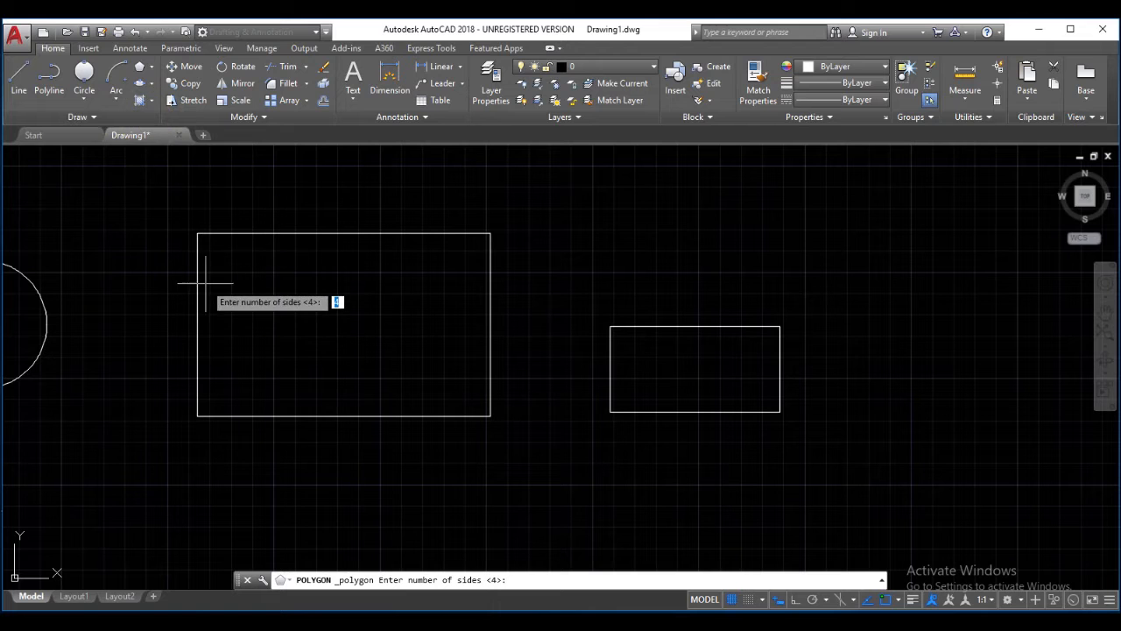
middle_drag(520, 280, 373, 376)
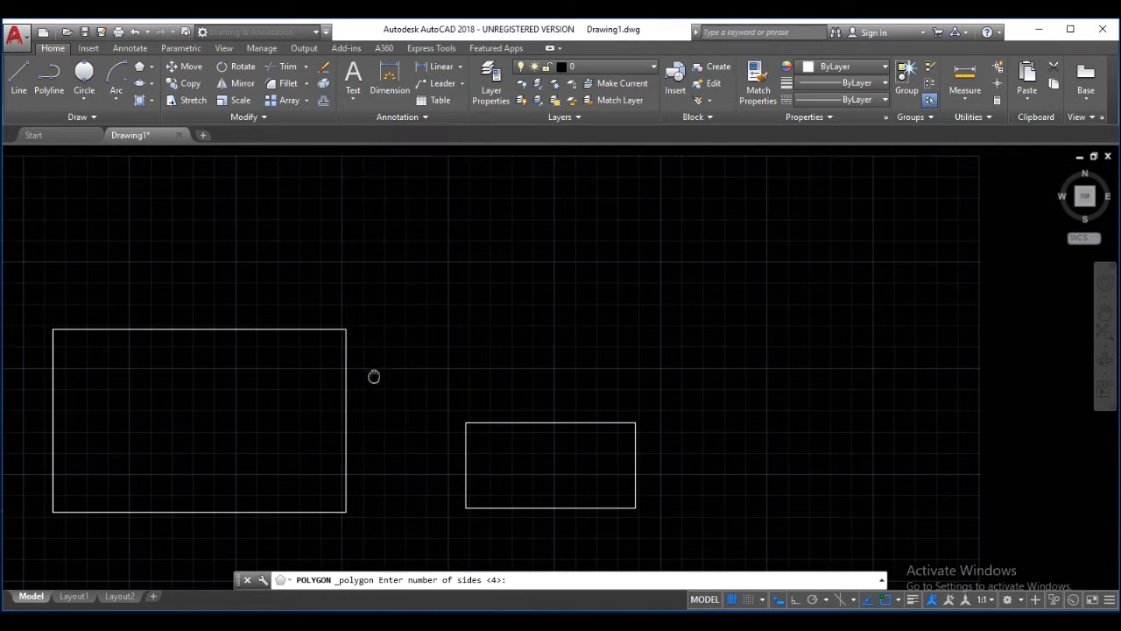
middle_drag(404, 273, 388, 333)
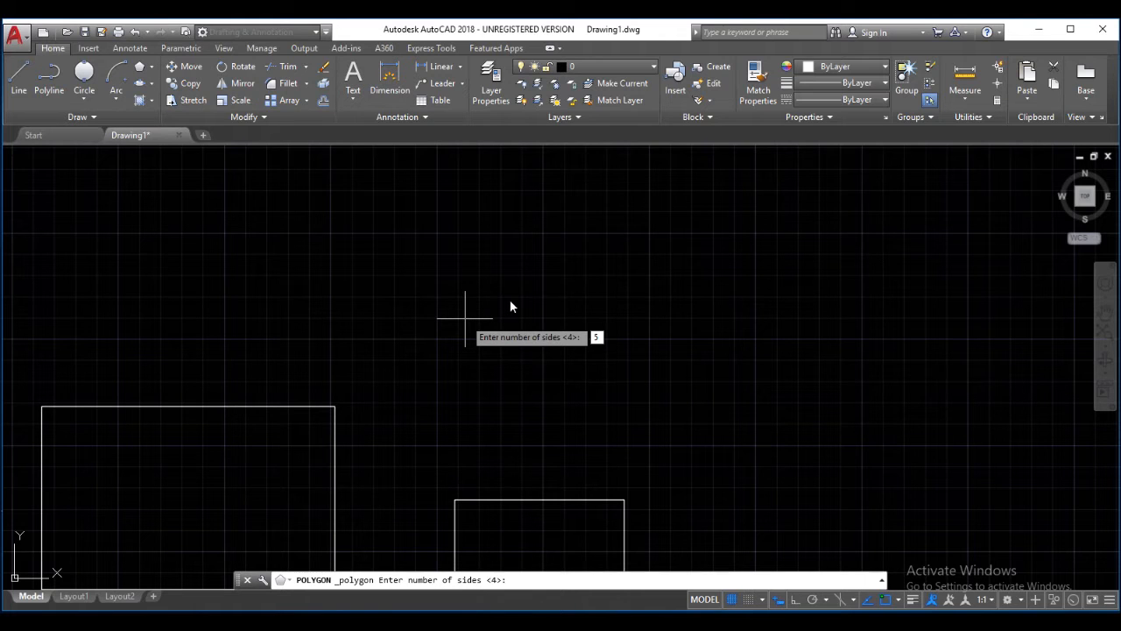
key(Return)
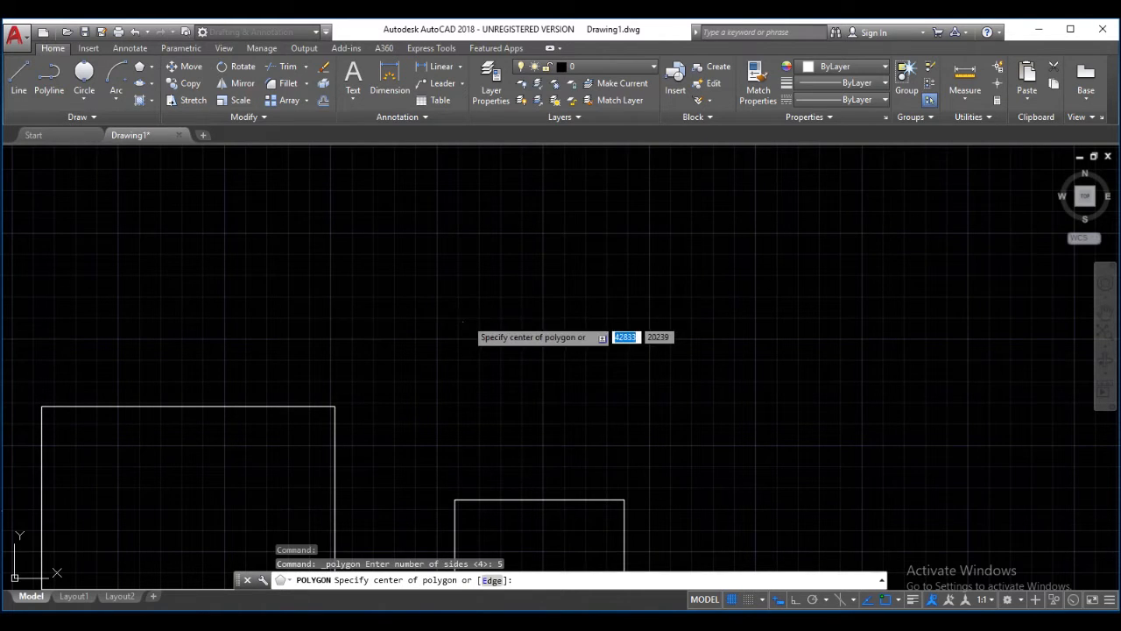
click(525, 288)
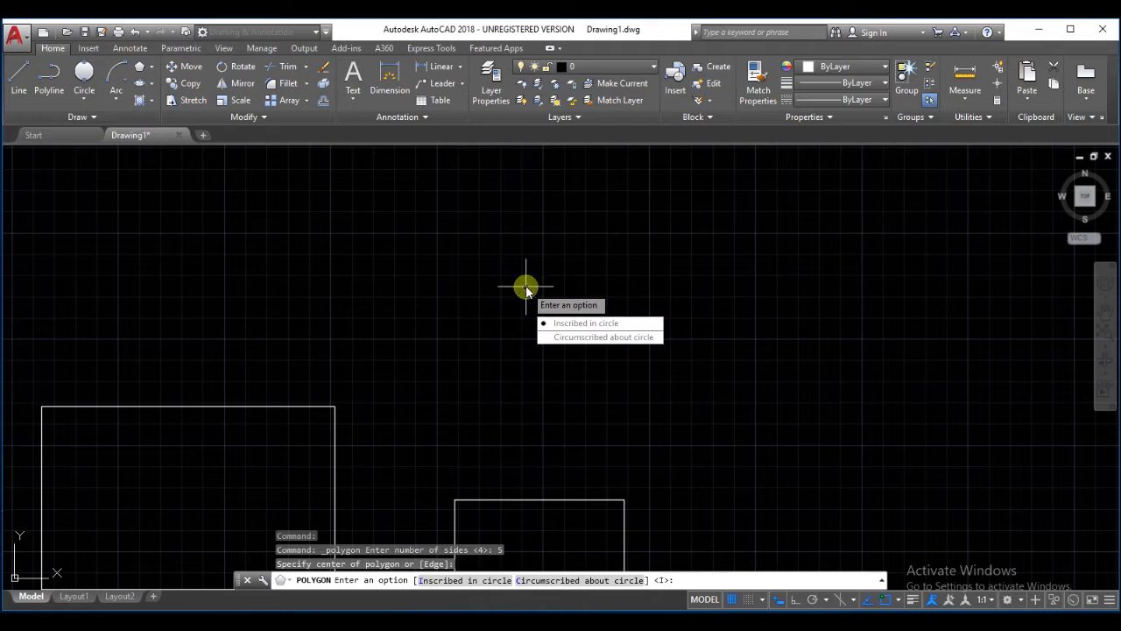
click(568, 324)
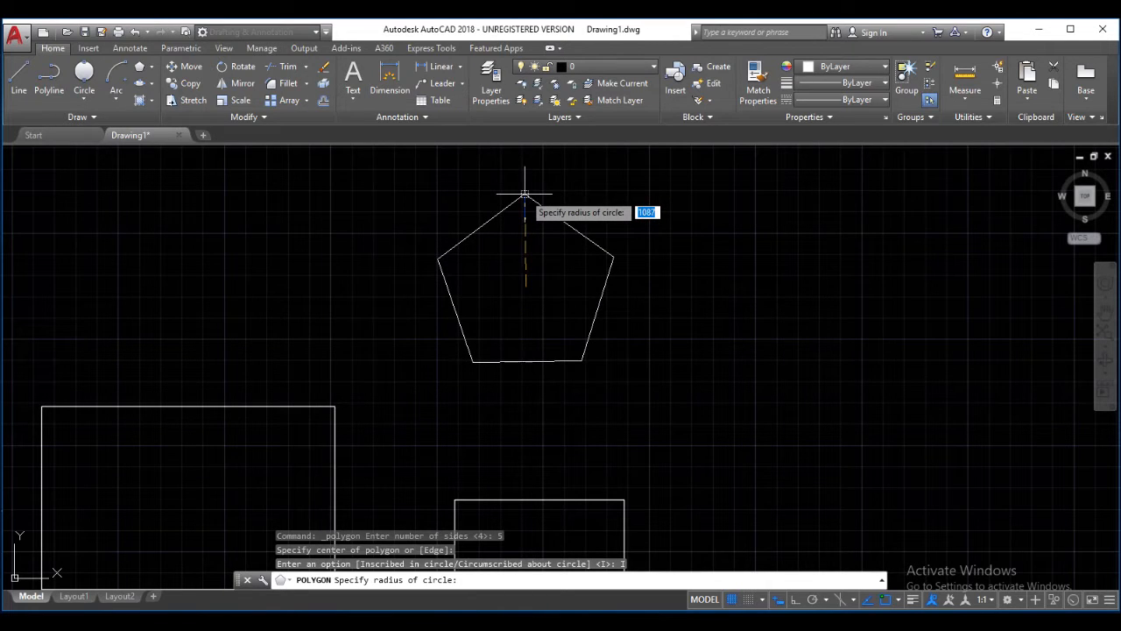
click(525, 193)
Step: Draw a seven-sided polygon to the right of the pentagon, inscribed in a circle with a radius of about 1145
key(Return)
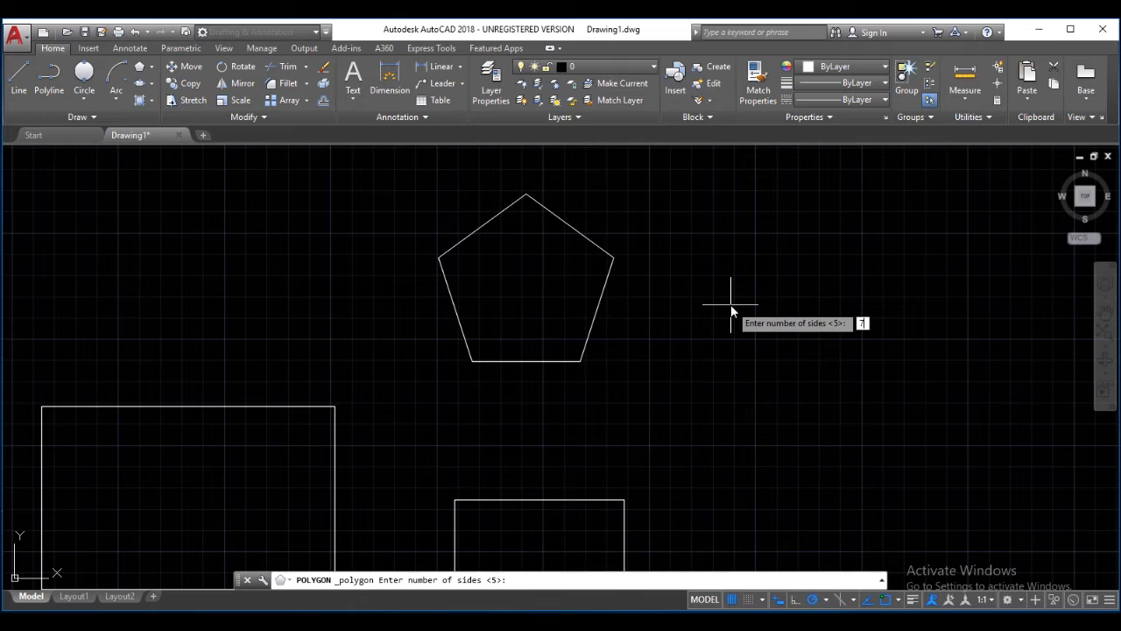
key(Return)
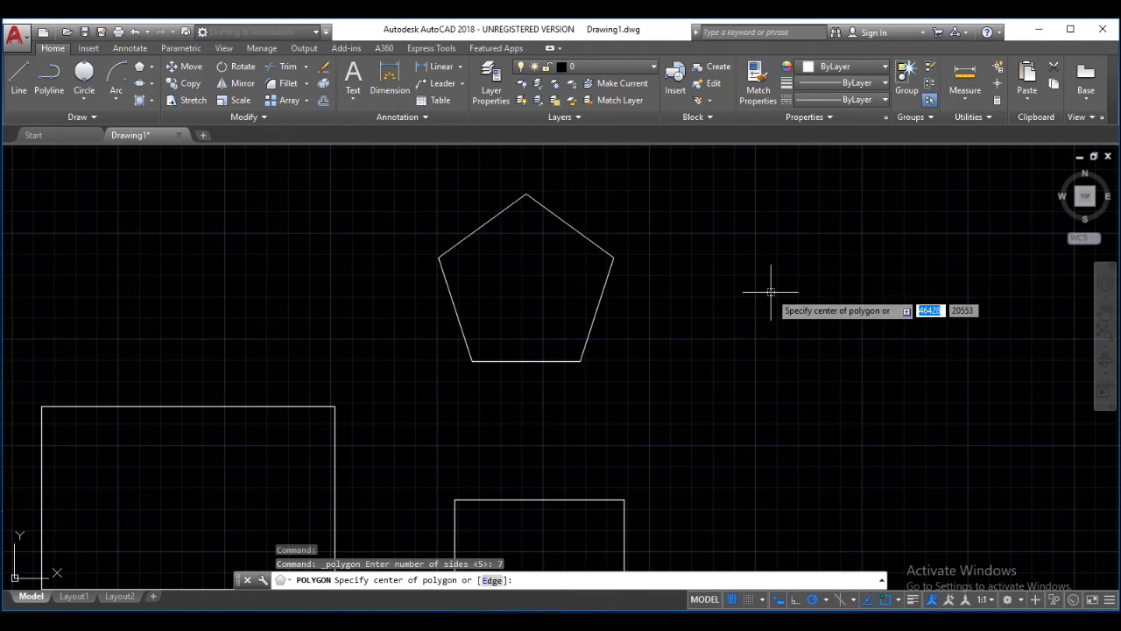
click(771, 292)
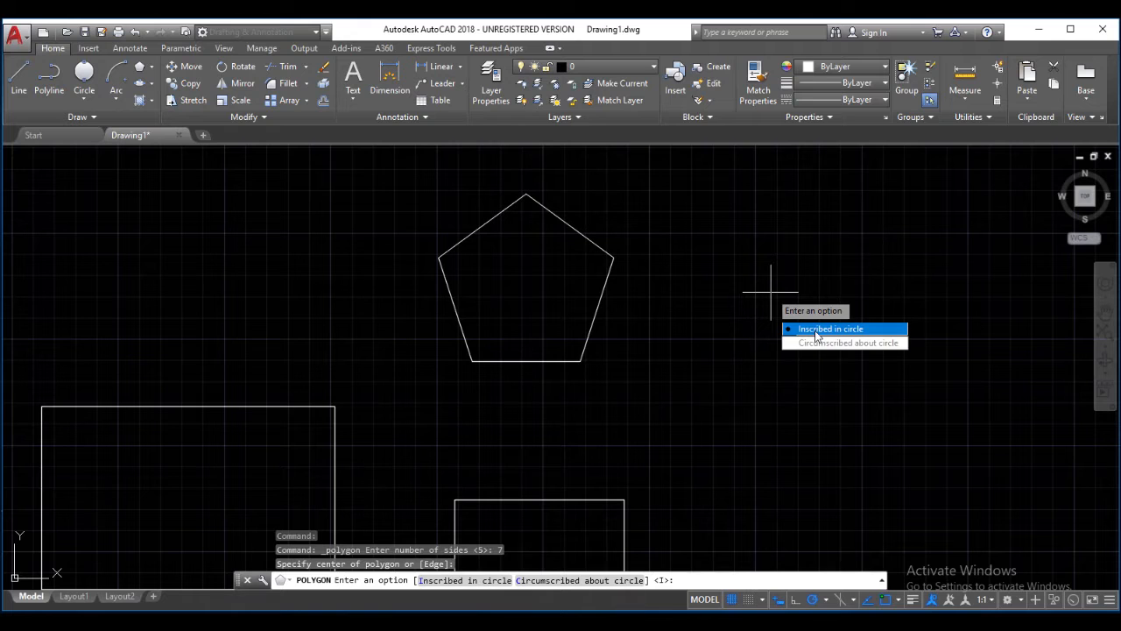
click(814, 328)
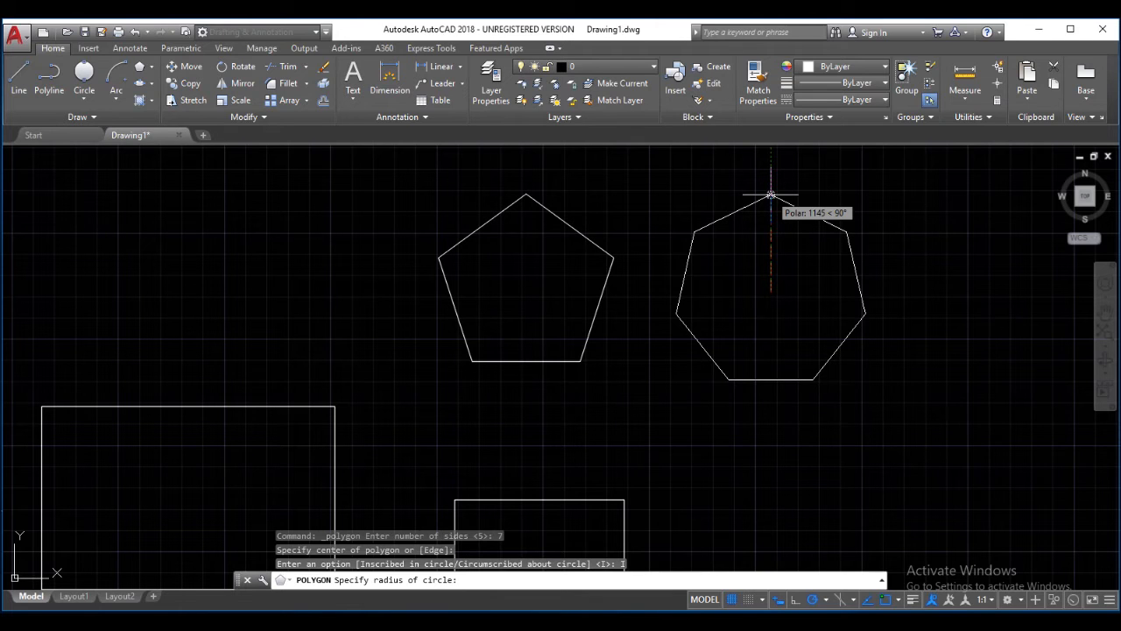
click(770, 195)
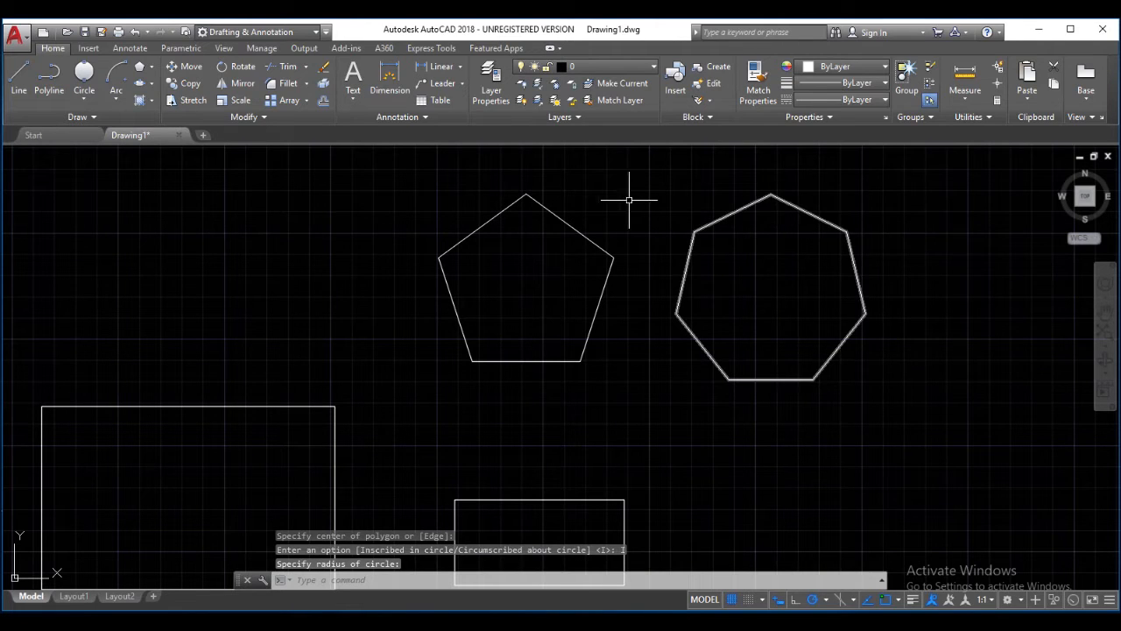
mouse_move(723, 214)
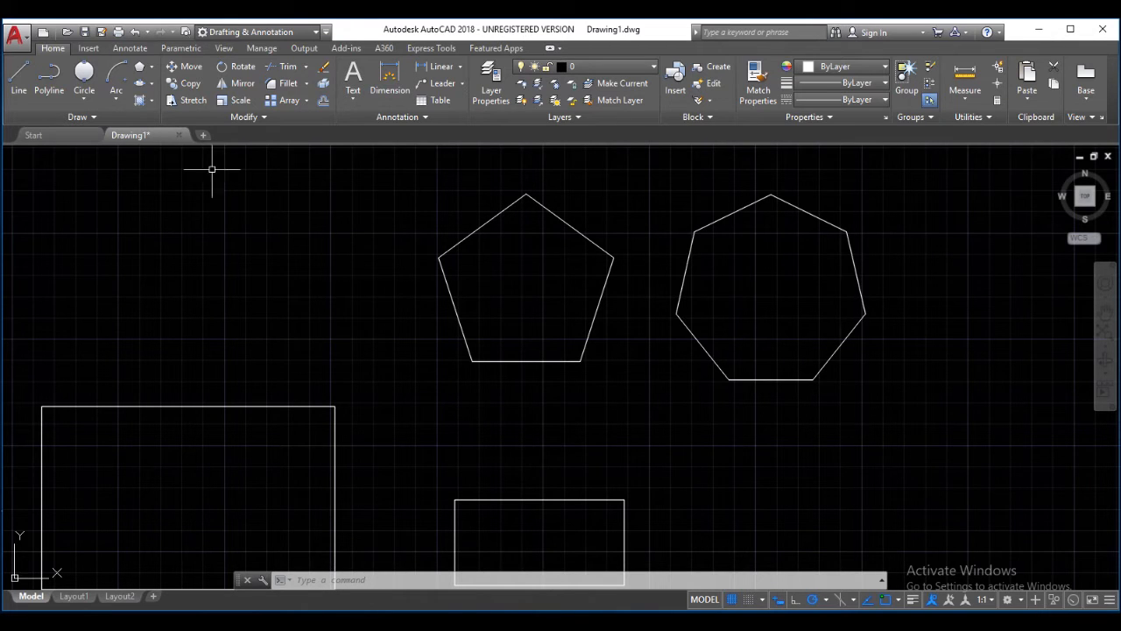
Step: Draw a horizontal ellipse above the large rectangle with the Center method, picking its center and both axis distances
click(151, 84)
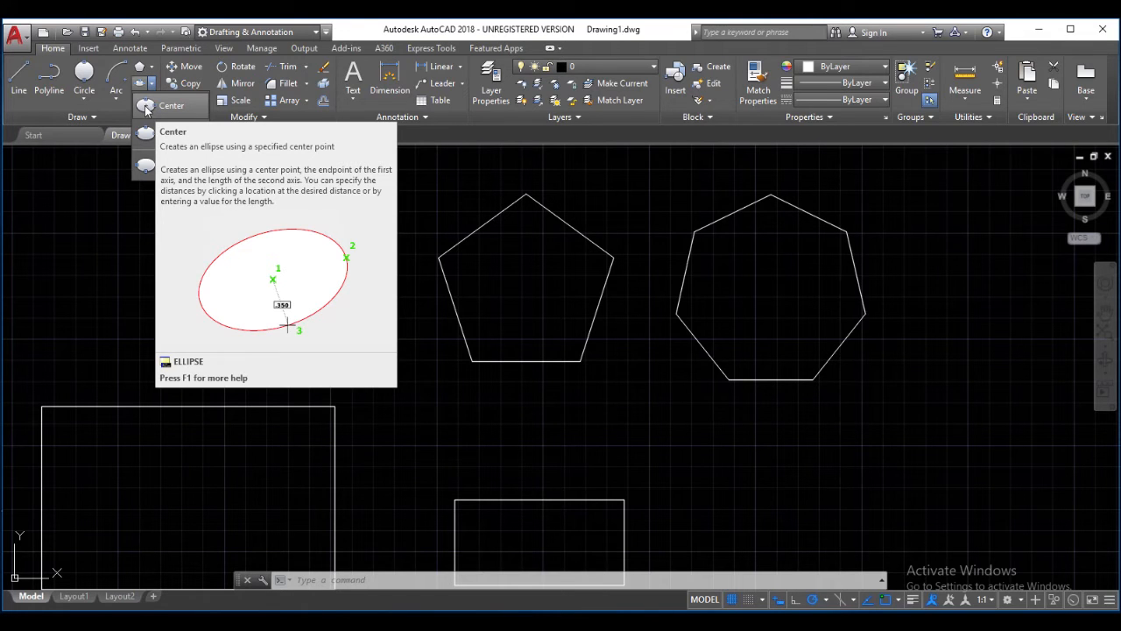
click(145, 106)
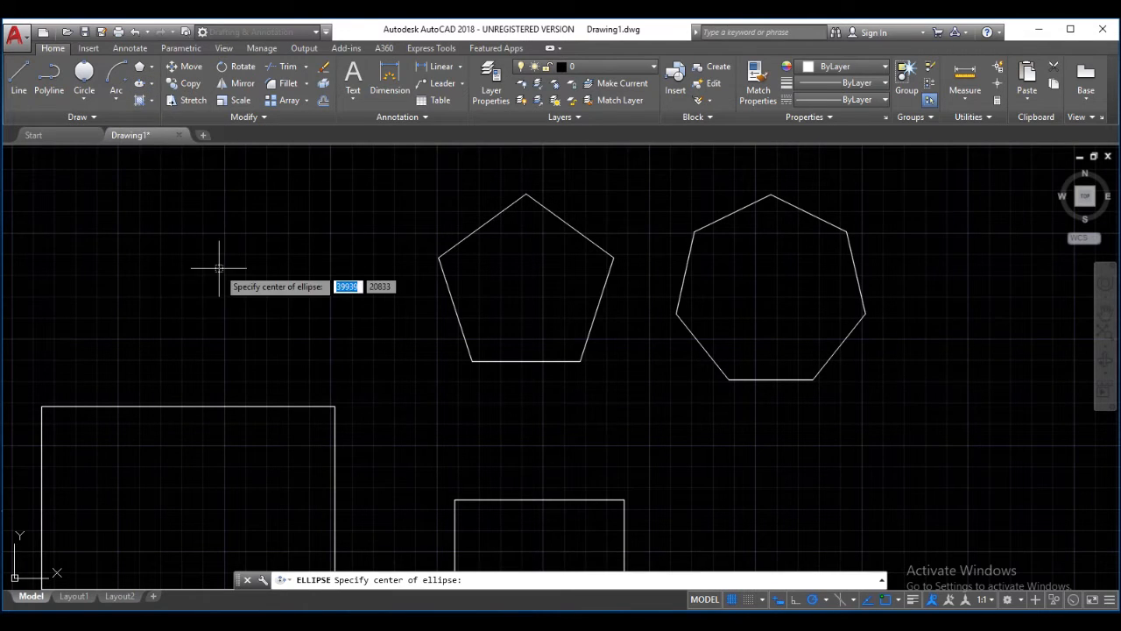
click(171, 274)
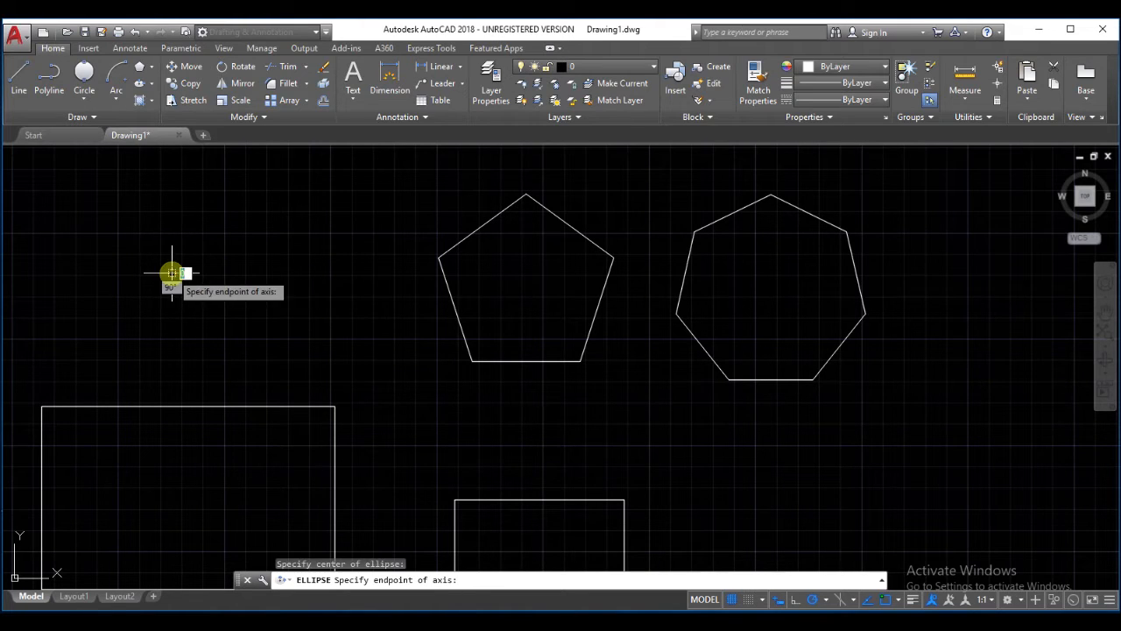
click(281, 271)
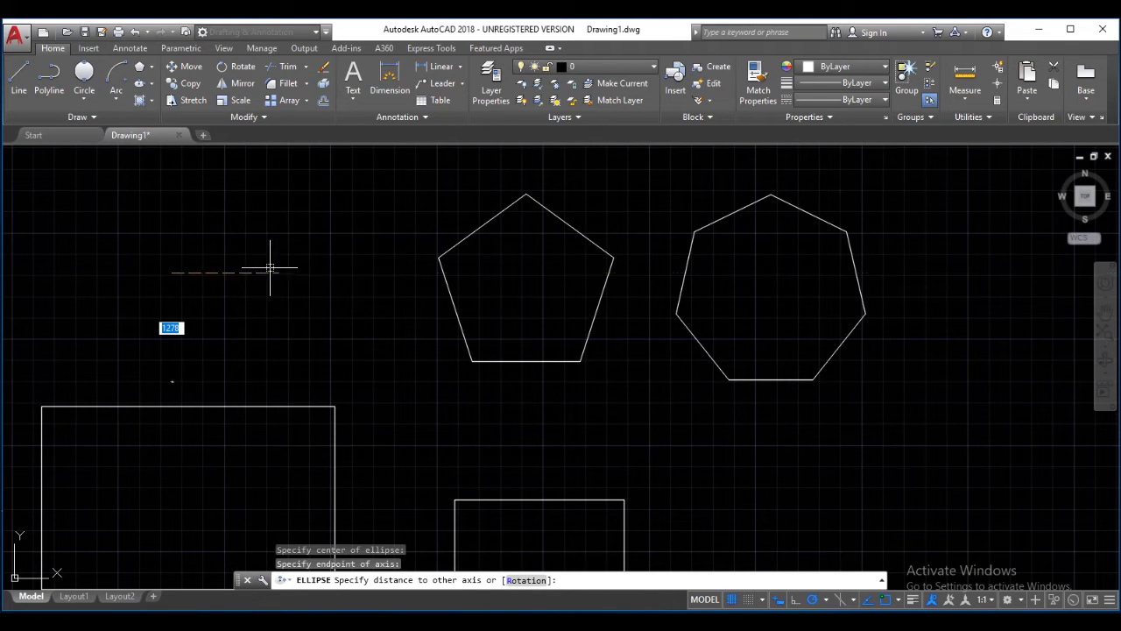
click(171, 213)
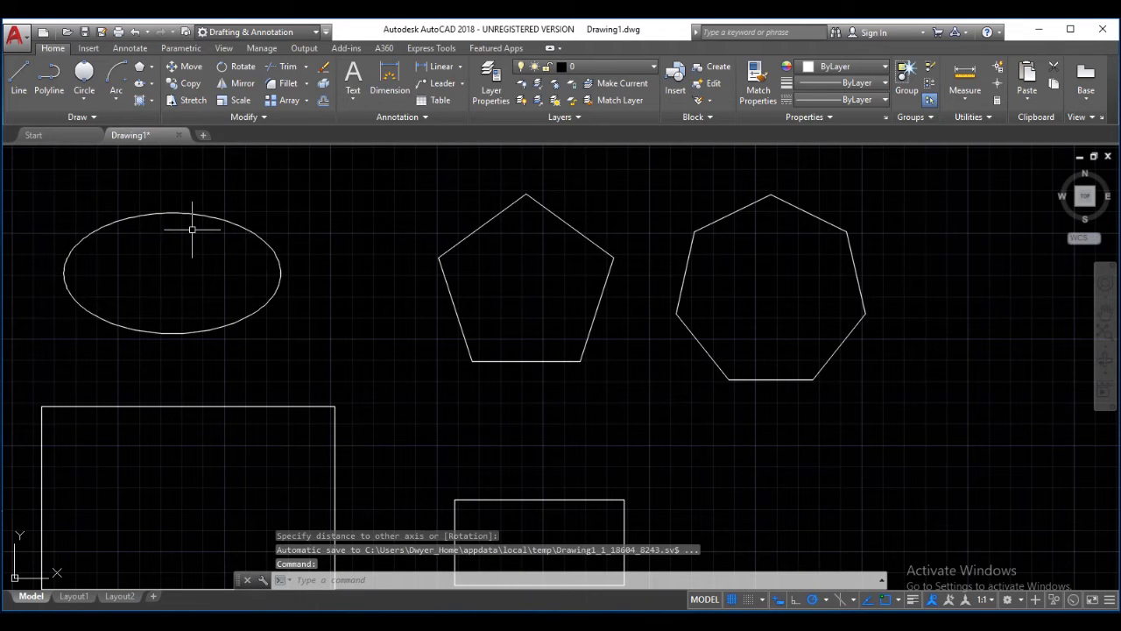
Step: Fill the seven-sided polygon with a solid hatch in blue
click(138, 102)
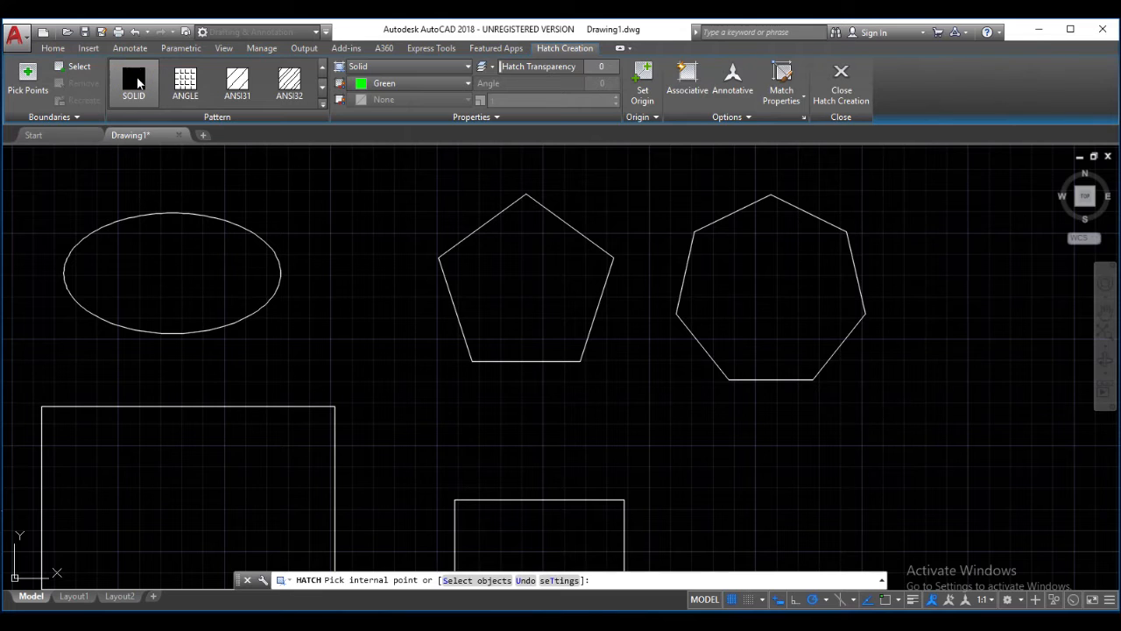
click(364, 86)
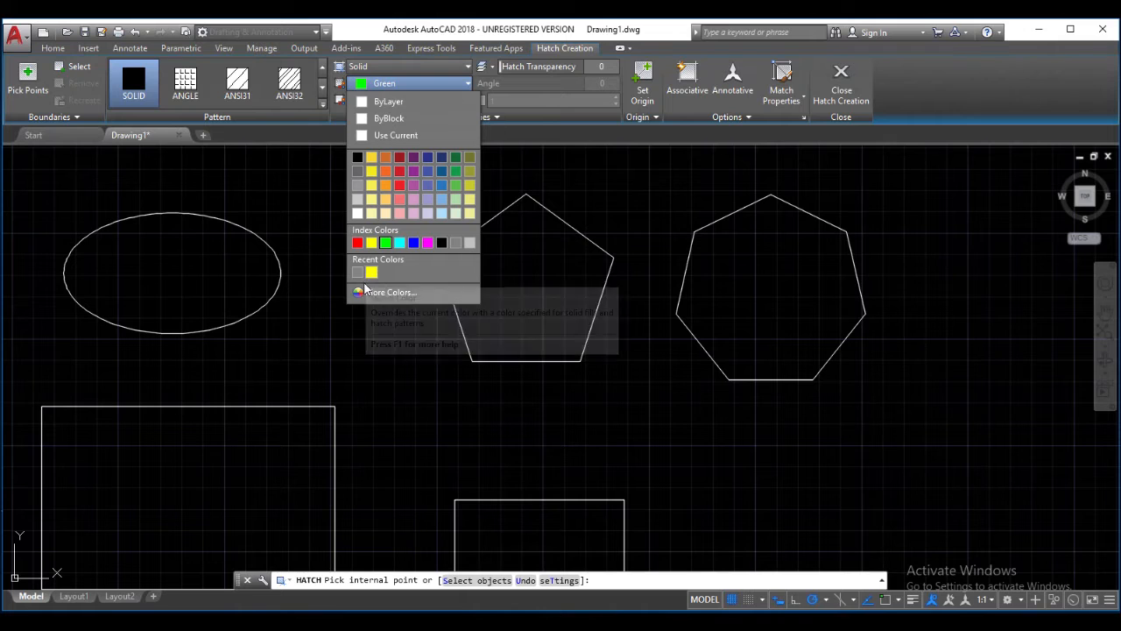
click(408, 291)
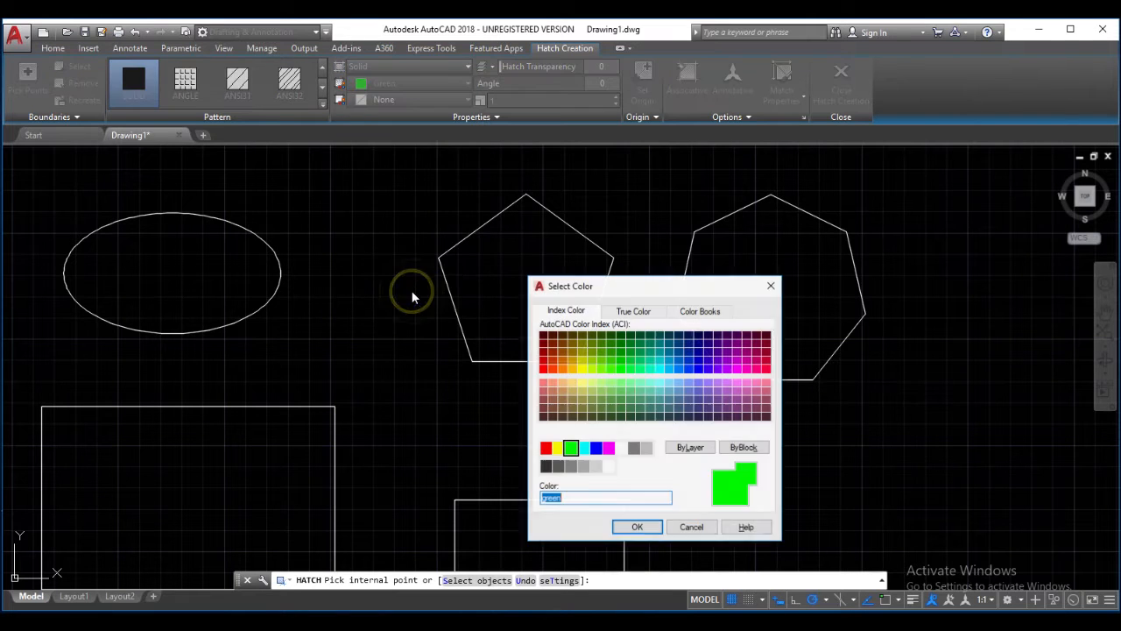
click(596, 447)
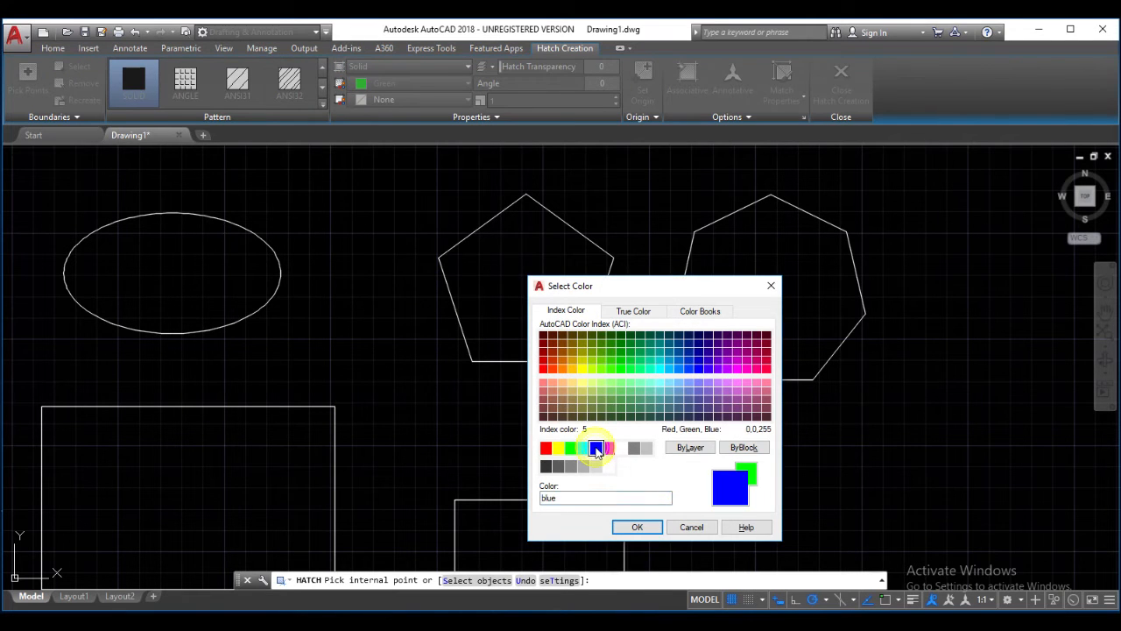
click(636, 527)
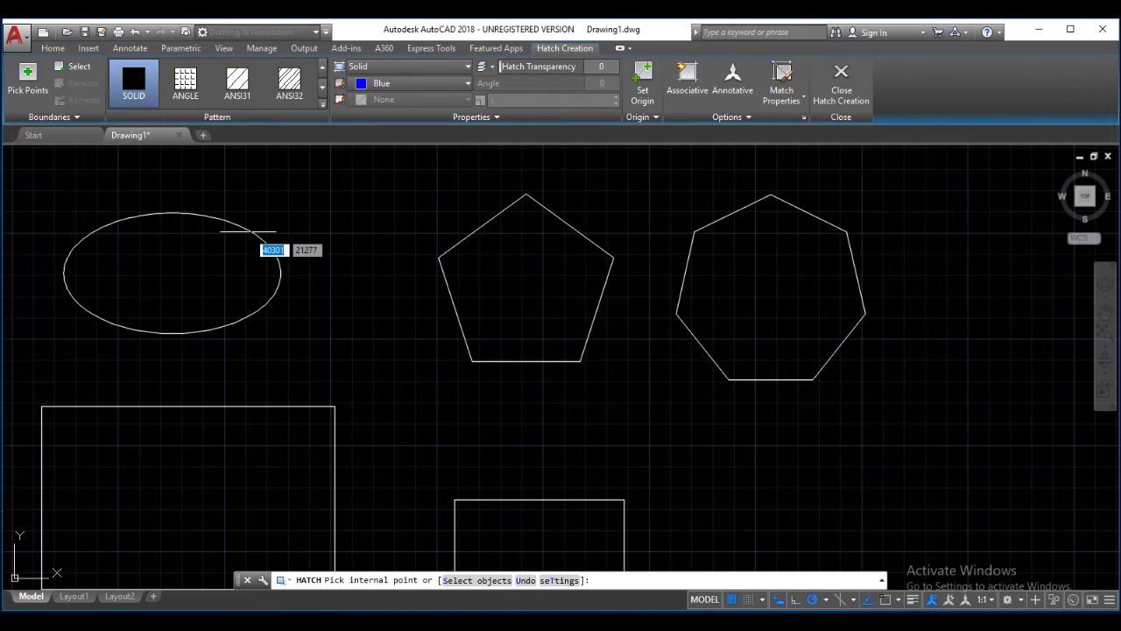
click(224, 258)
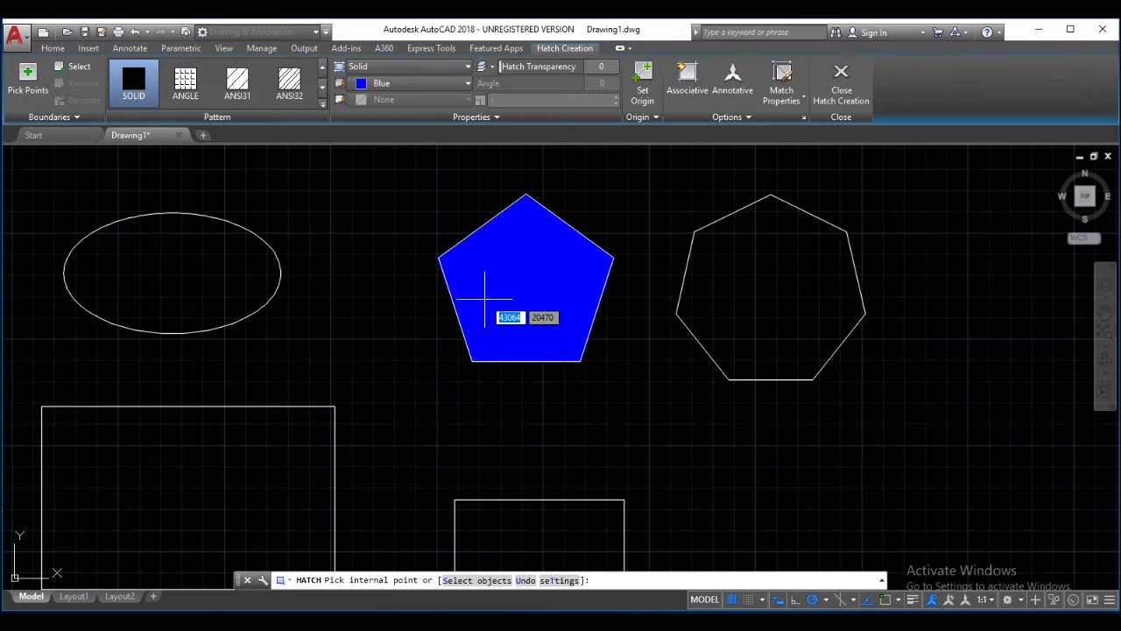
click(726, 279)
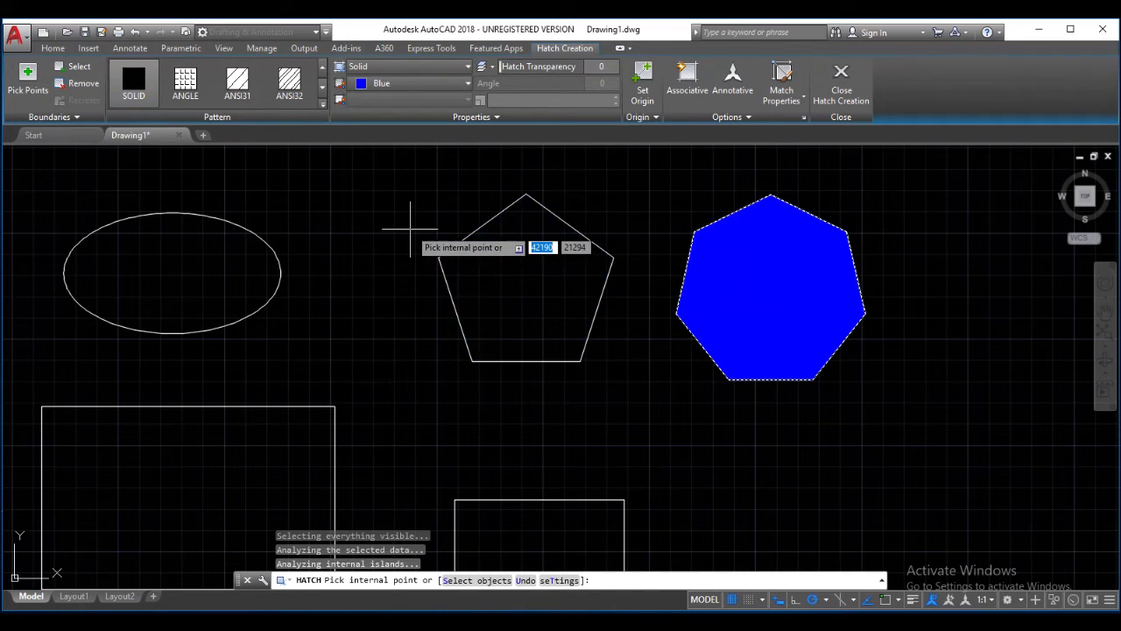
Step: Change the seven-sided polygon's blue hatch to the ANSI32 pattern and finish hatching without filling the pentagon
click(289, 83)
scroll(505, 253, up, 4)
scroll(499, 279, down, 4)
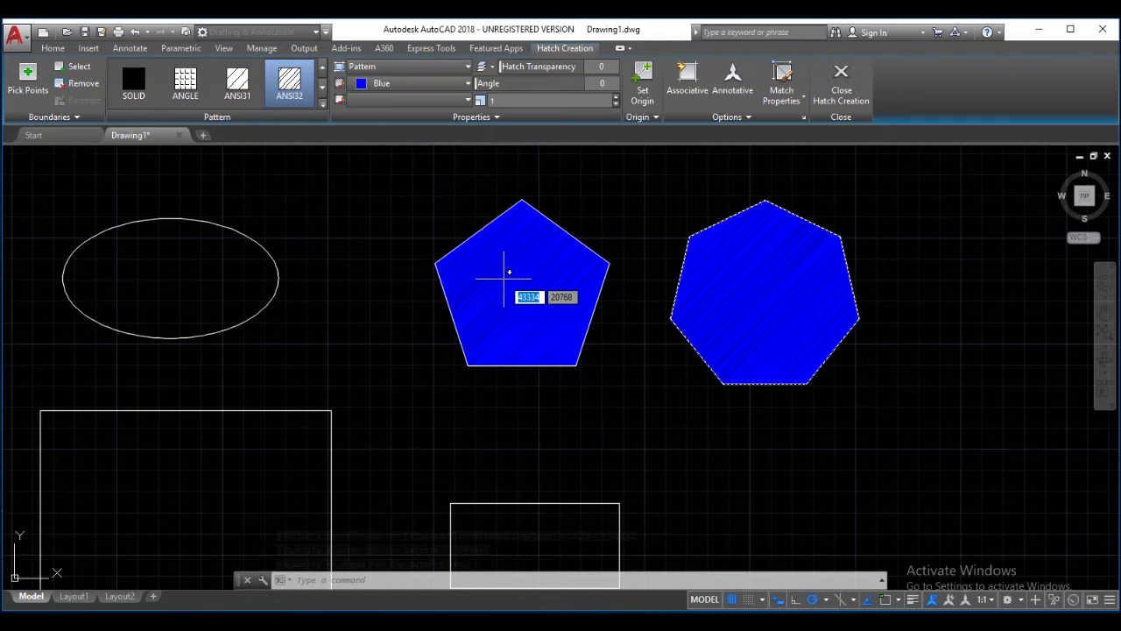
key(Escape)
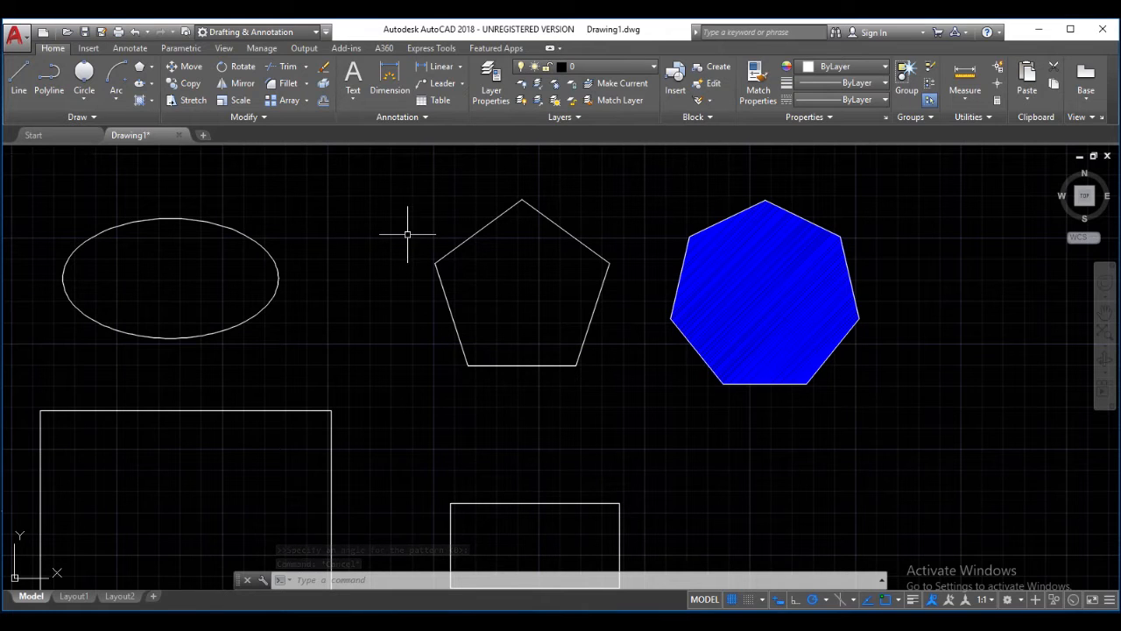
key(Escape)
key(Escape)
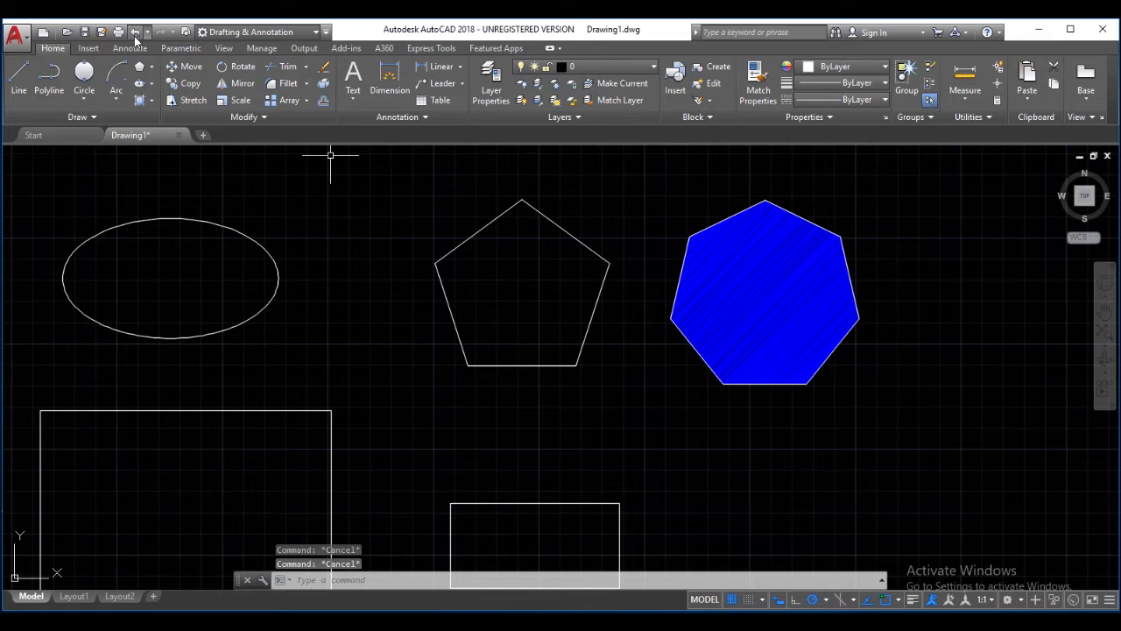
Step: Undo the hatch in the seven-sided polygon
click(136, 36)
scroll(294, 213, down, 6)
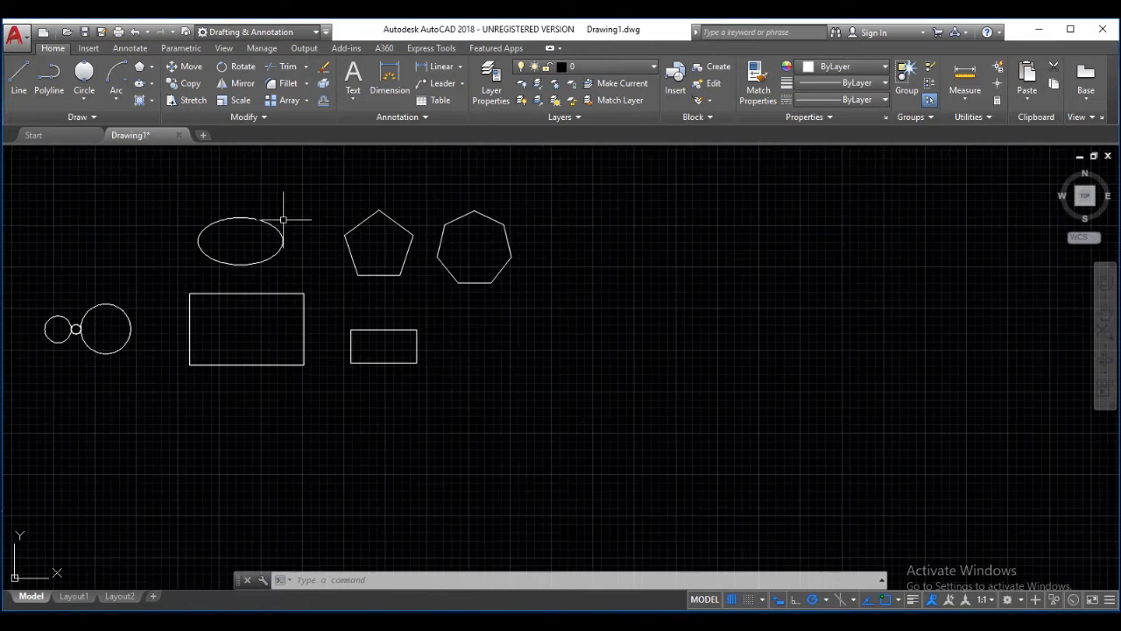
middle_drag(293, 212, 325, 251)
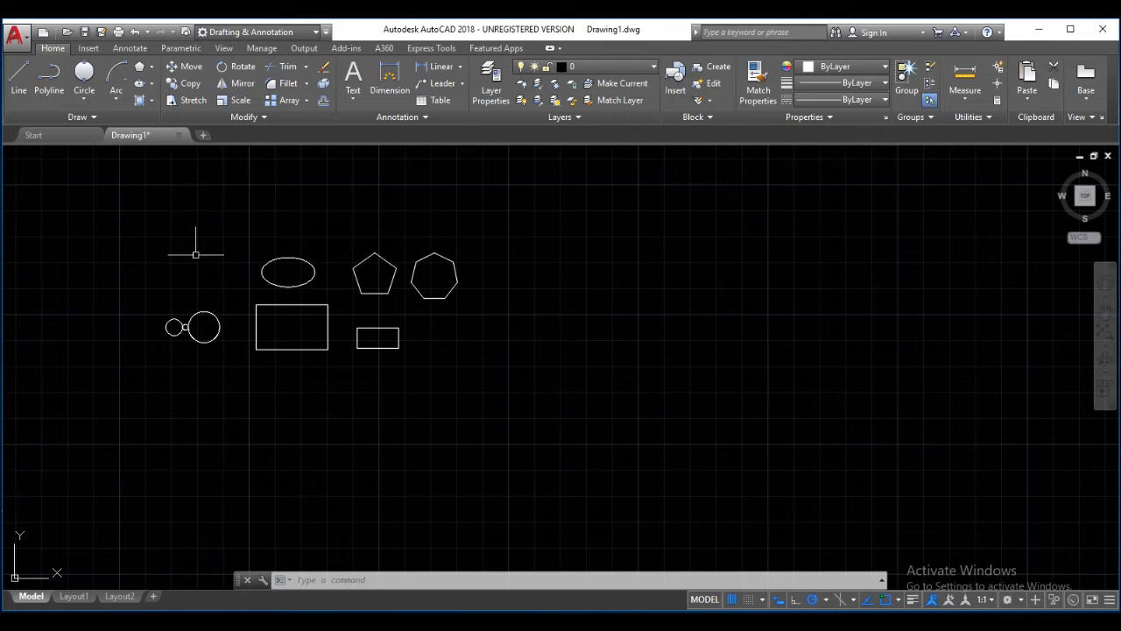
scroll(184, 328, up, 4)
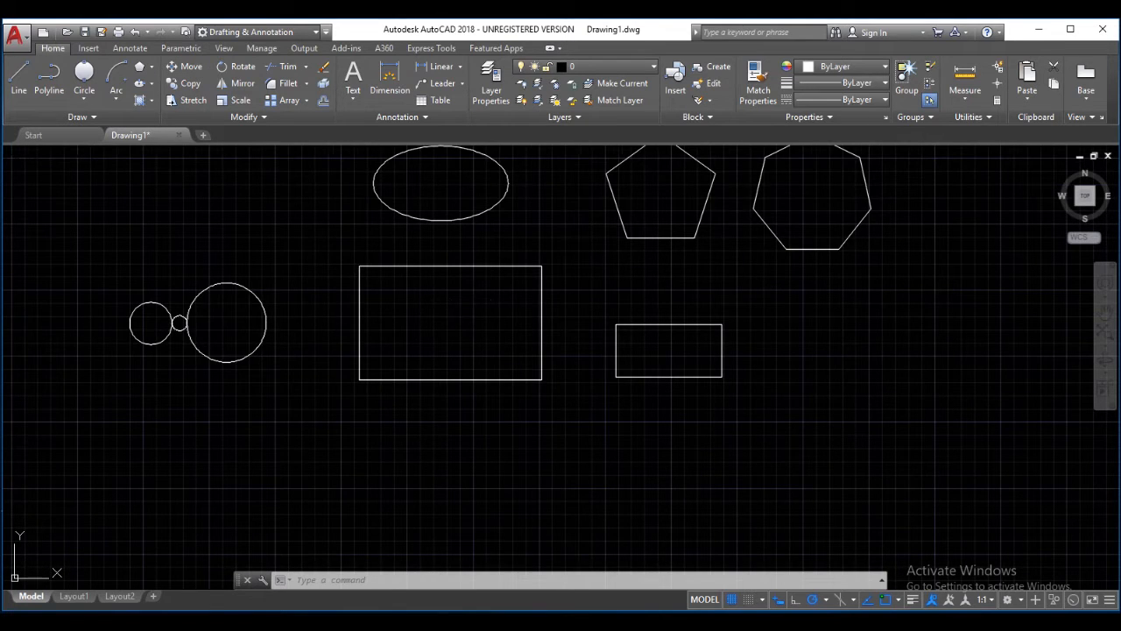
scroll(432, 314, down, 2)
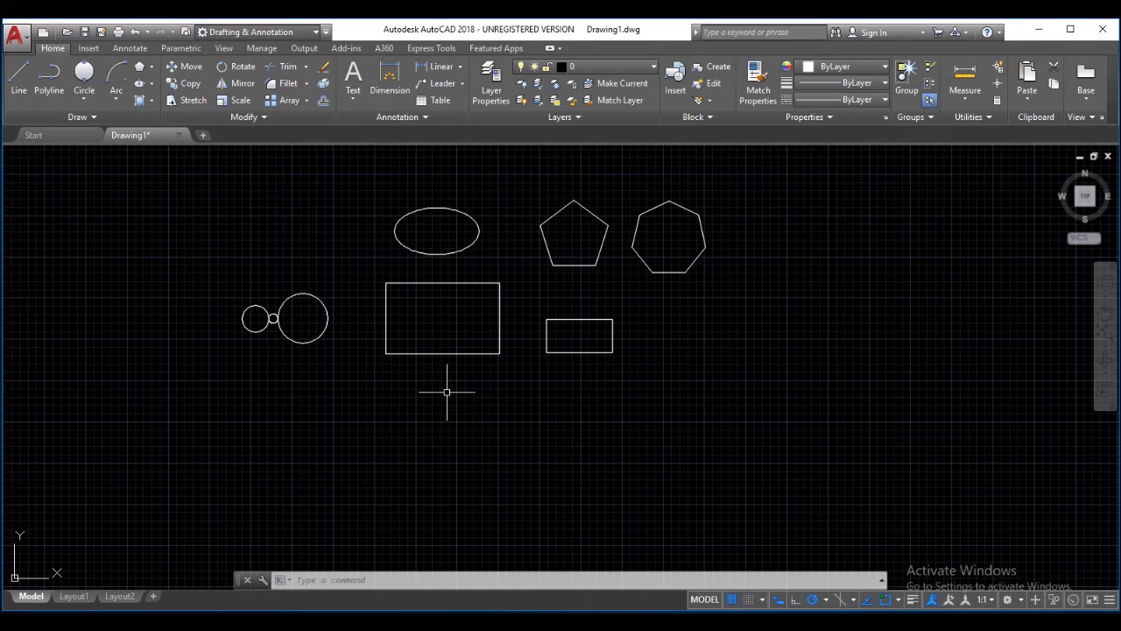
Step: Move the ellipse from above the large rectangle to just below it, using the ellipse's center as base point
click(185, 69)
click(426, 207)
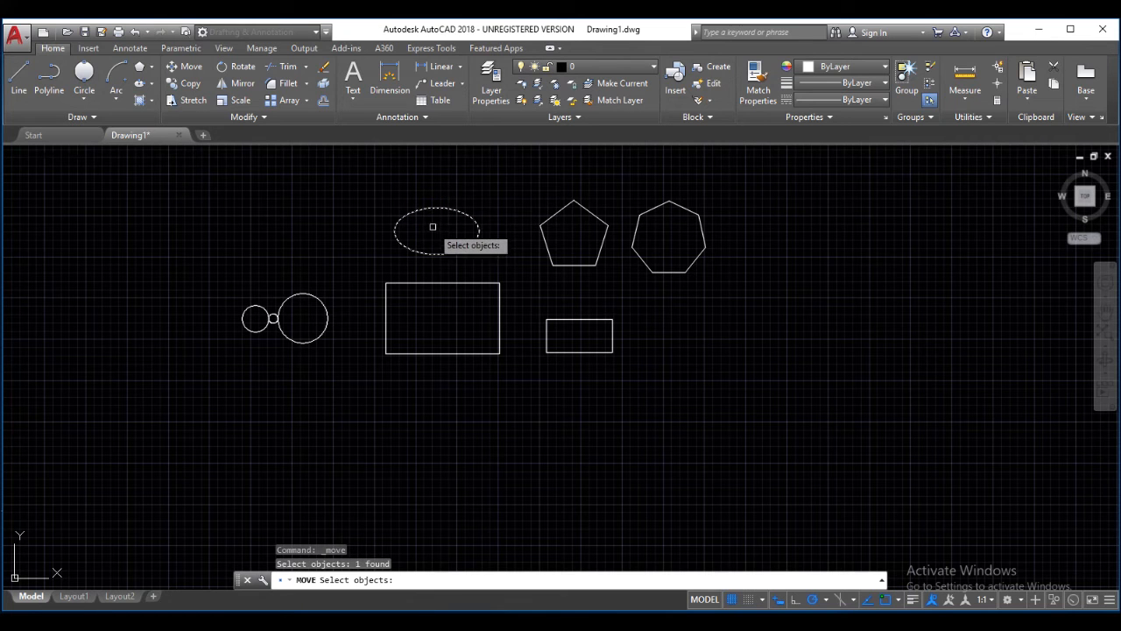
scroll(433, 227, up, 4)
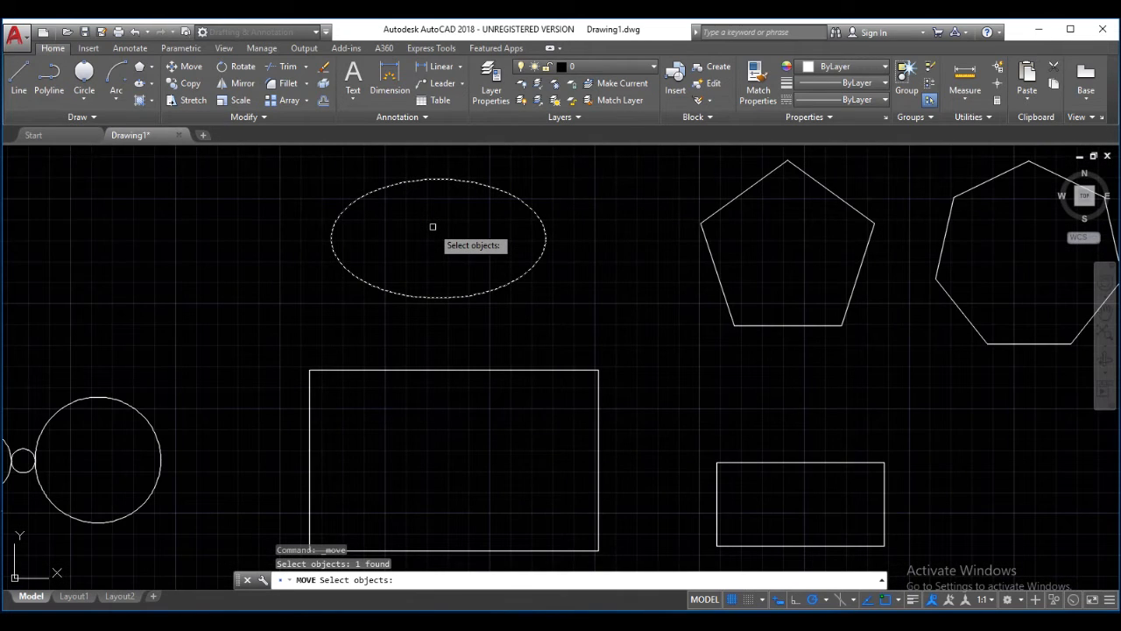
scroll(433, 227, down, 4)
scroll(433, 227, up, 1)
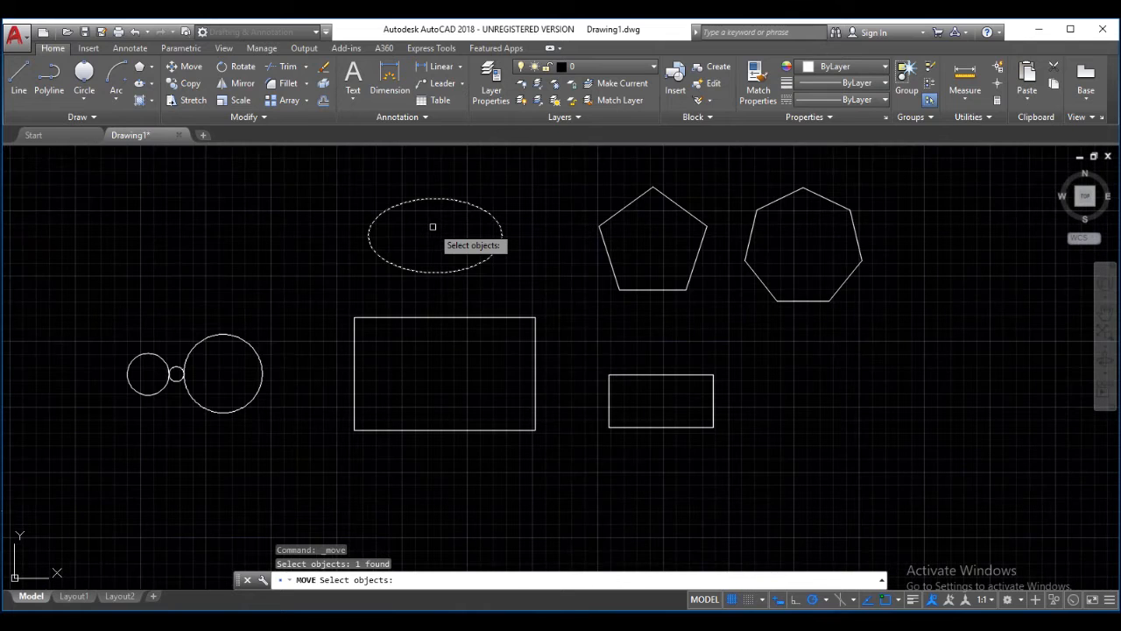
key(Return)
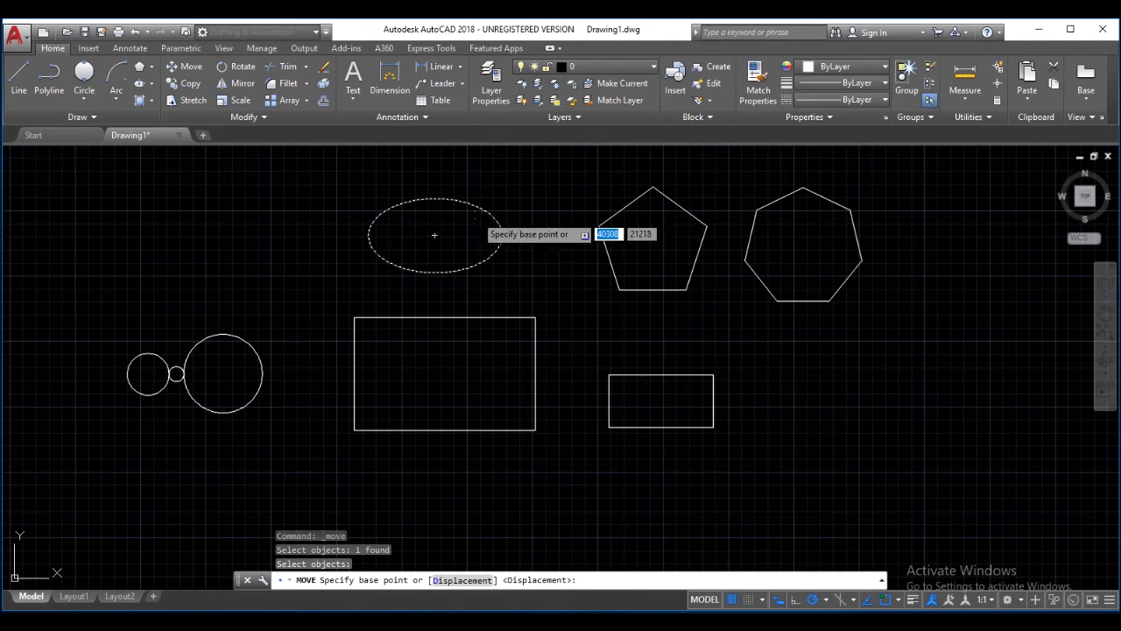
click(435, 235)
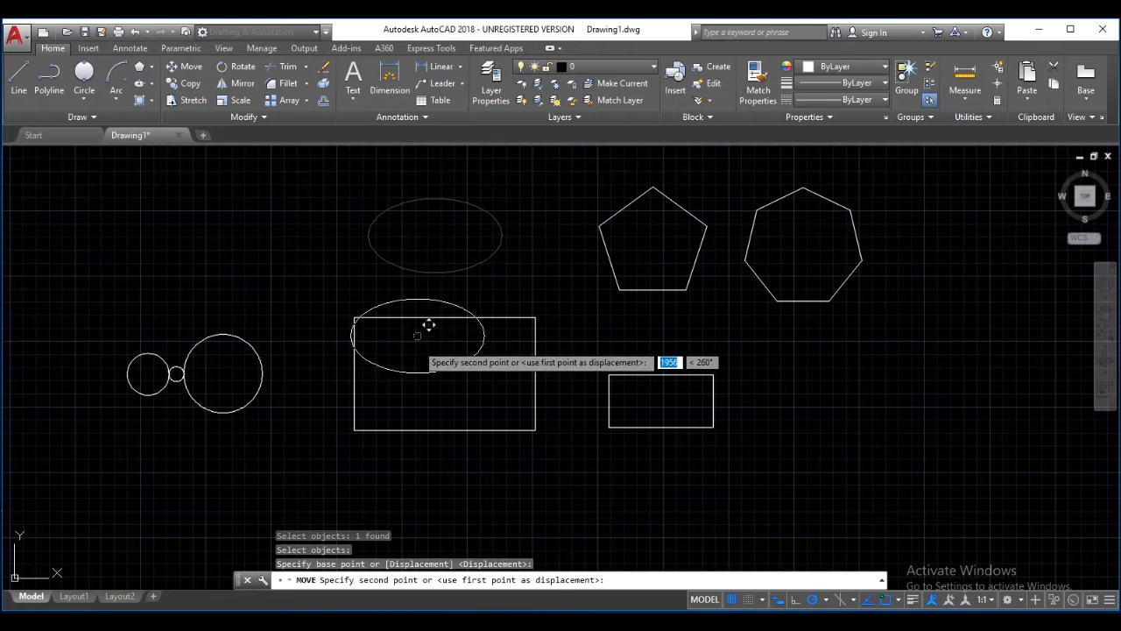
click(442, 494)
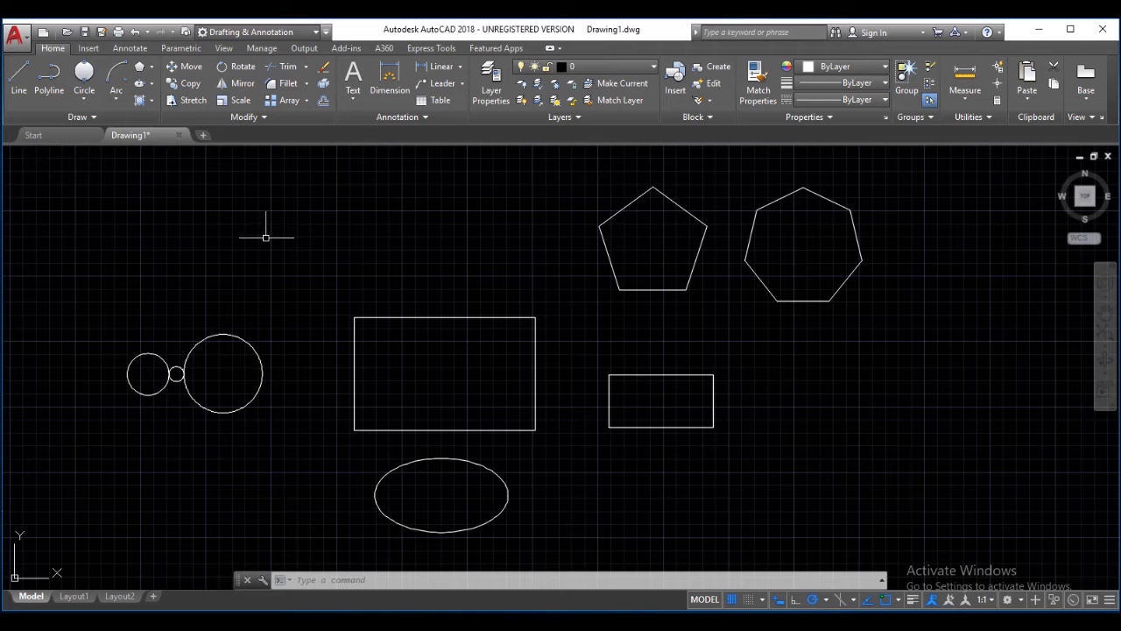
Step: Copy the ellipse to two places side by side above the large rectangle, picking a base point beside the original
click(187, 85)
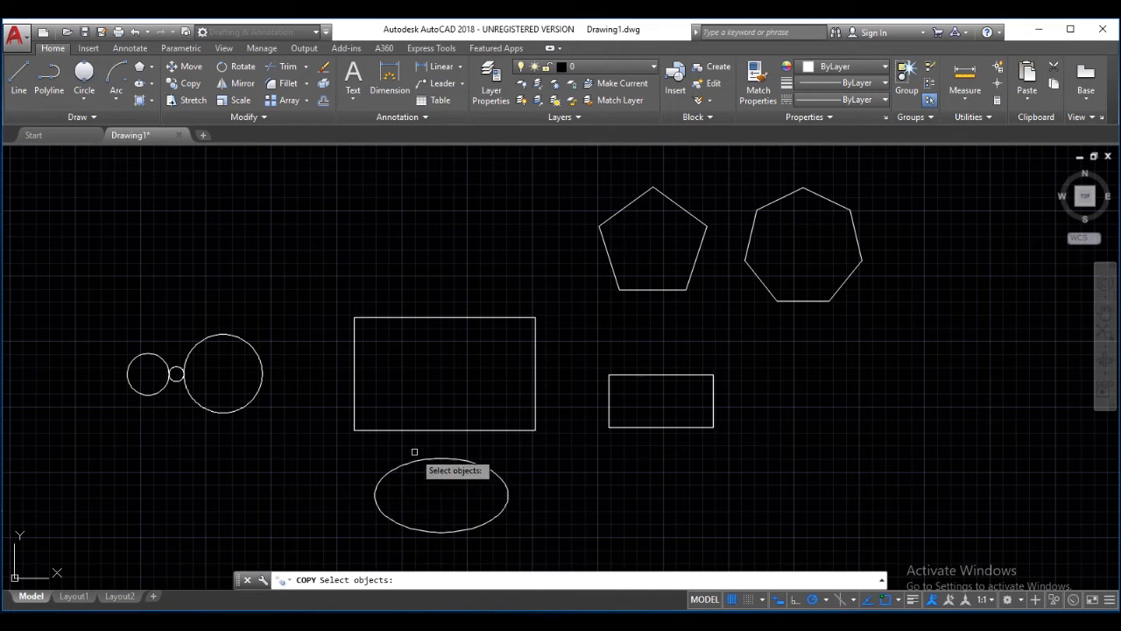
click(470, 461)
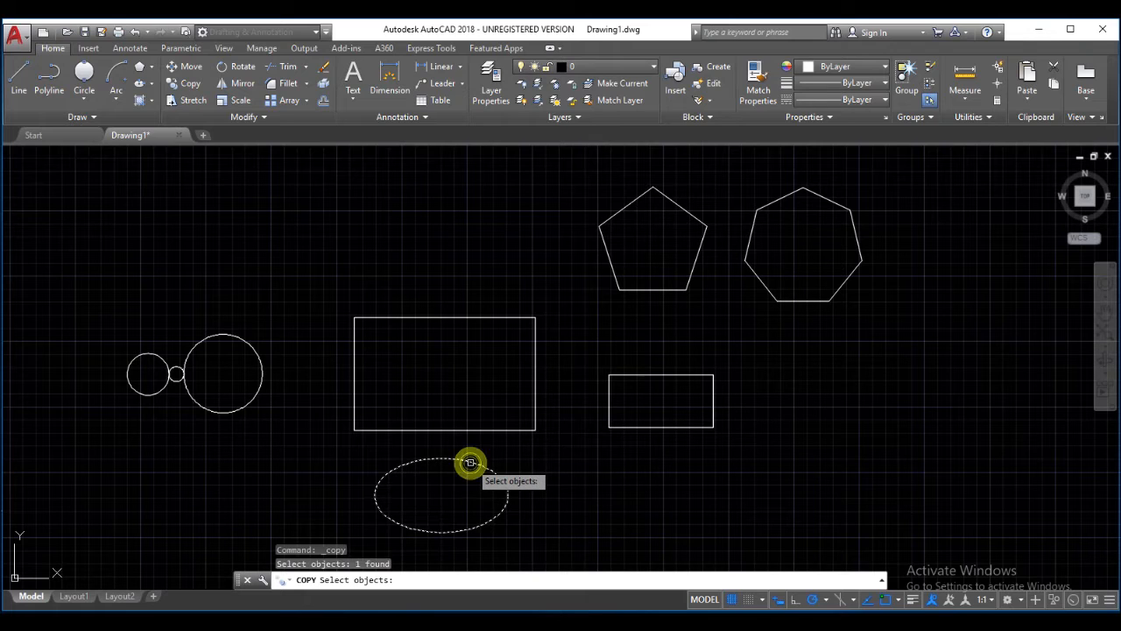
key(Return)
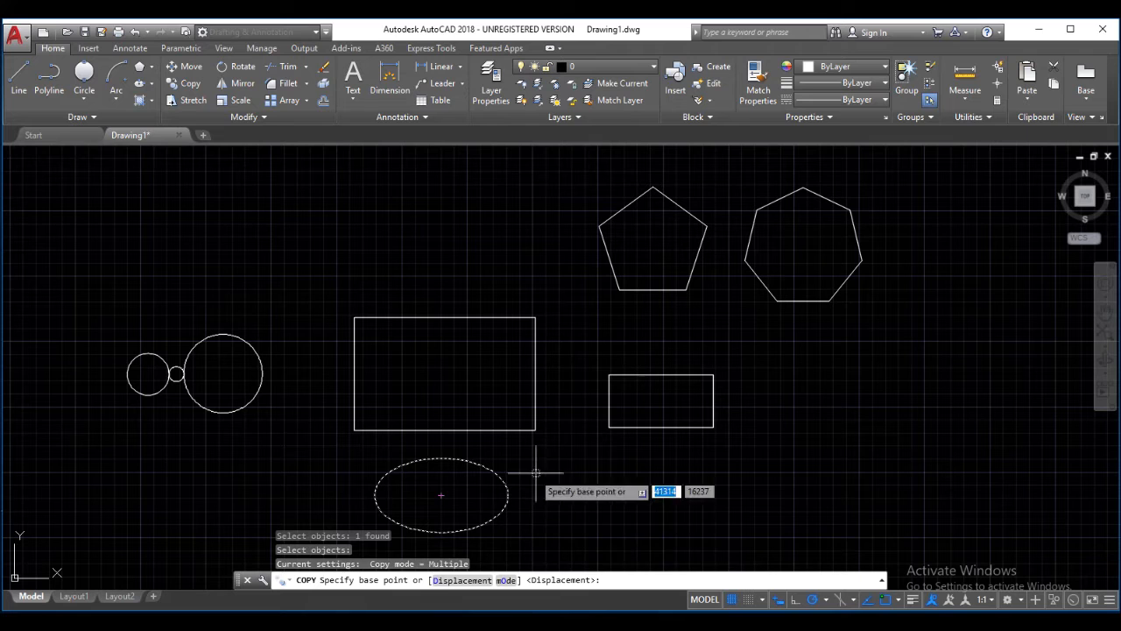
click(533, 520)
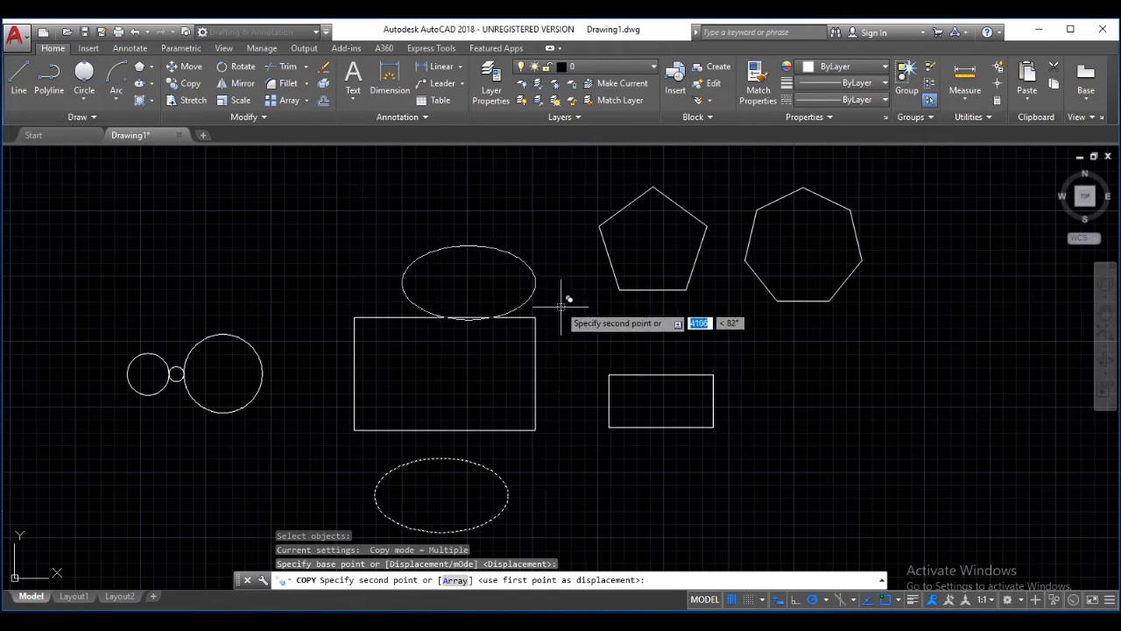
click(595, 278)
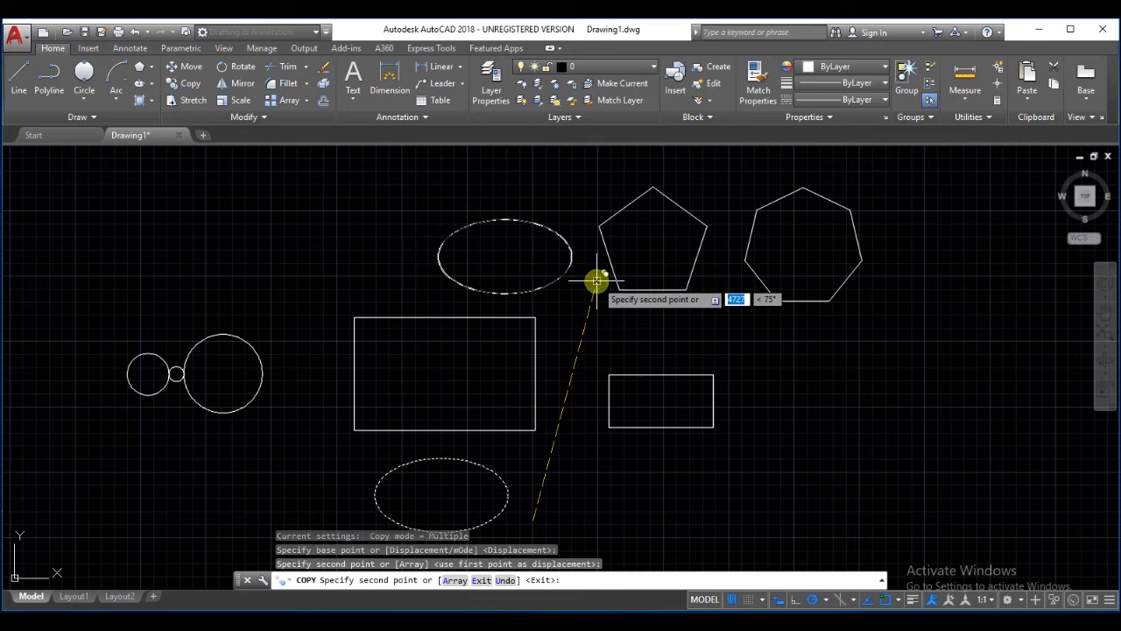
click(423, 275)
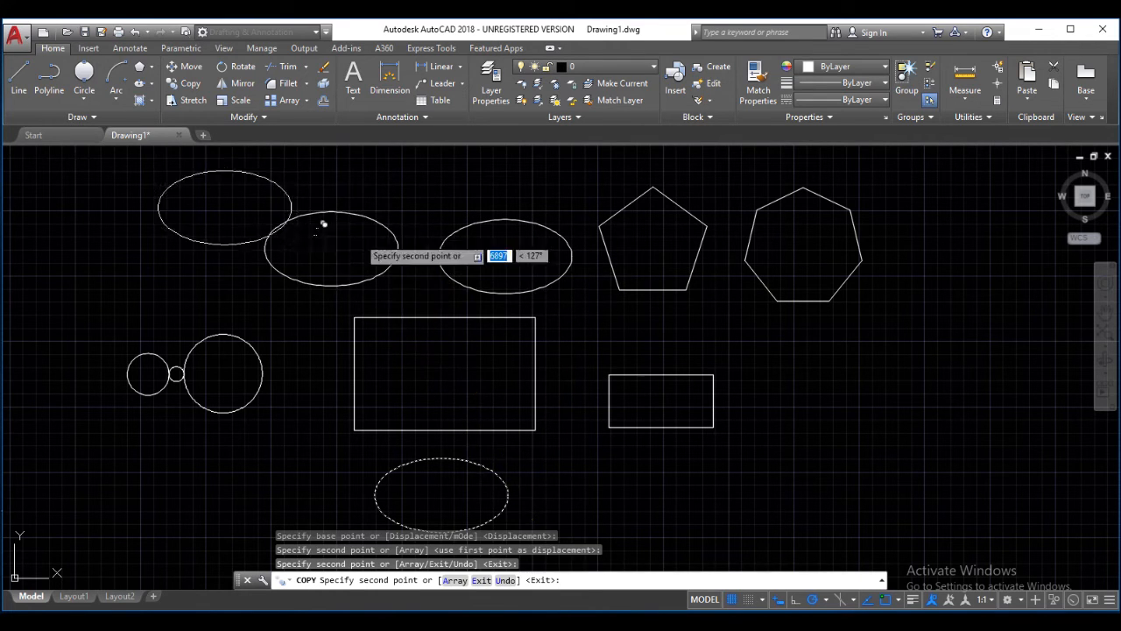
Step: Place a cluster of overlapping ellipse copies to the right of the small rectangle and end the Copy command
click(872, 481)
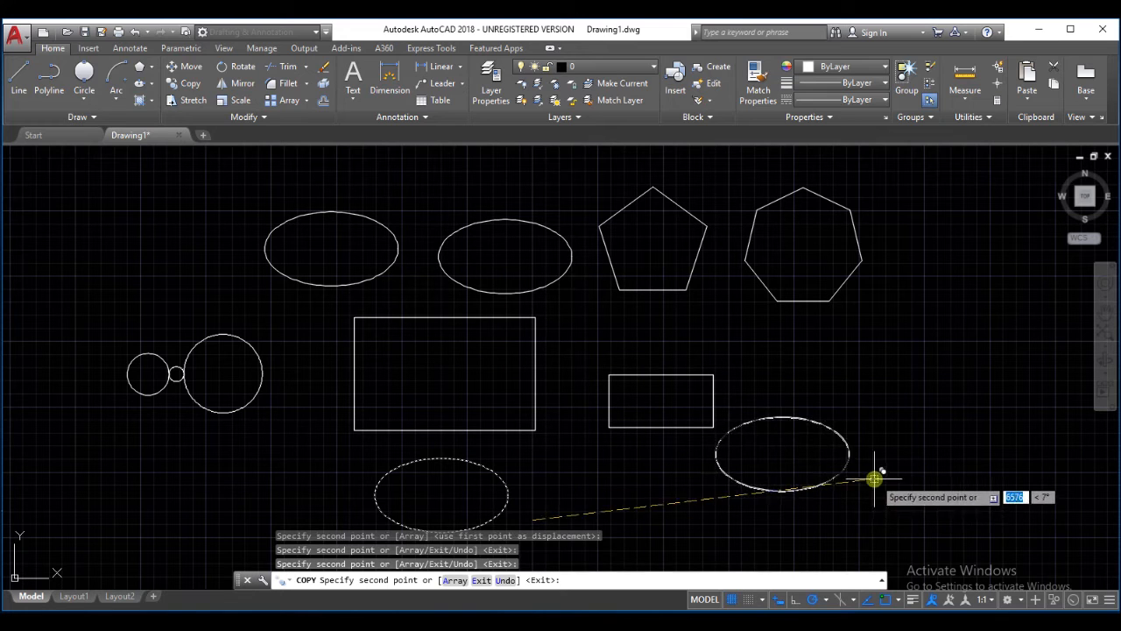
click(896, 493)
click(928, 495)
click(931, 433)
click(902, 405)
click(1025, 417)
key(Escape)
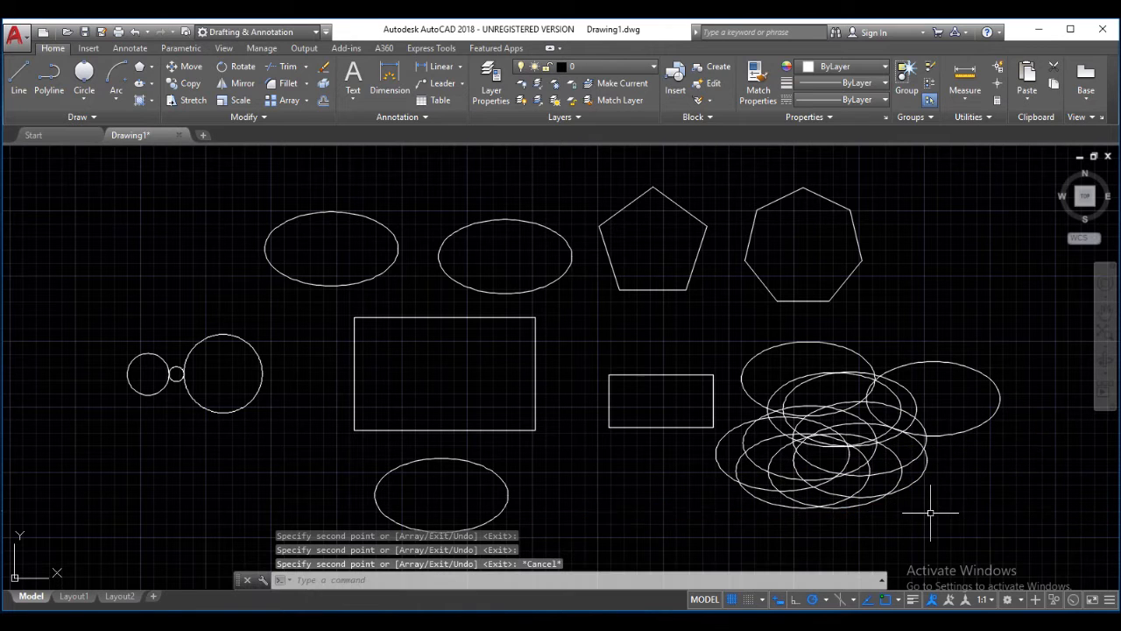
Step: Erase the overlapping ellipse copies beside the small rectangle and the two copies above the large rectangle
click(1020, 531)
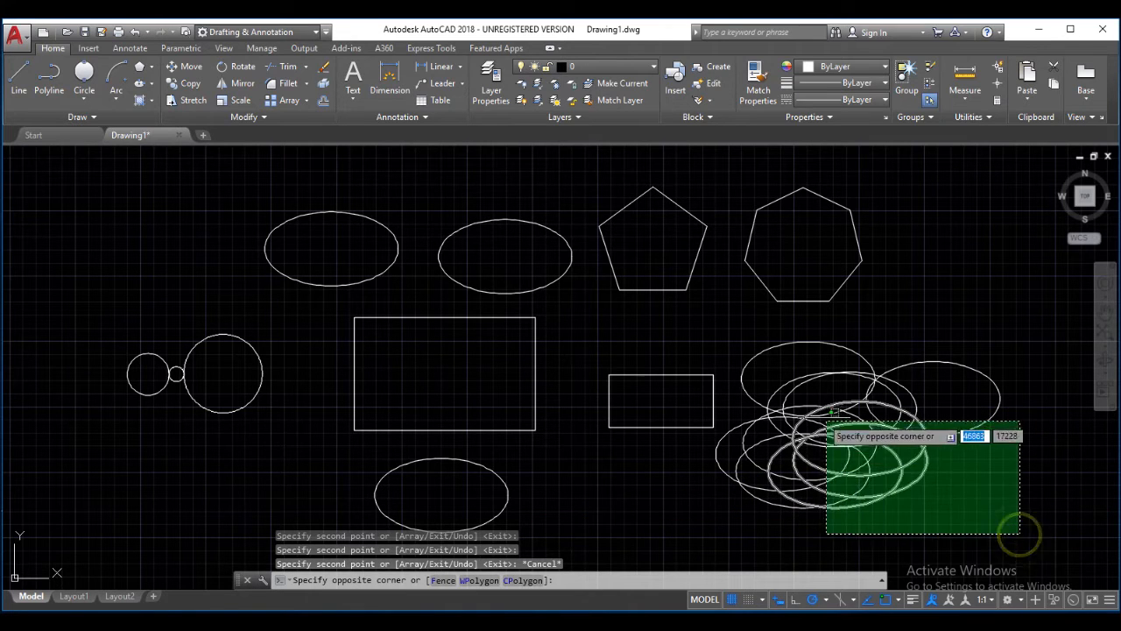
click(749, 349)
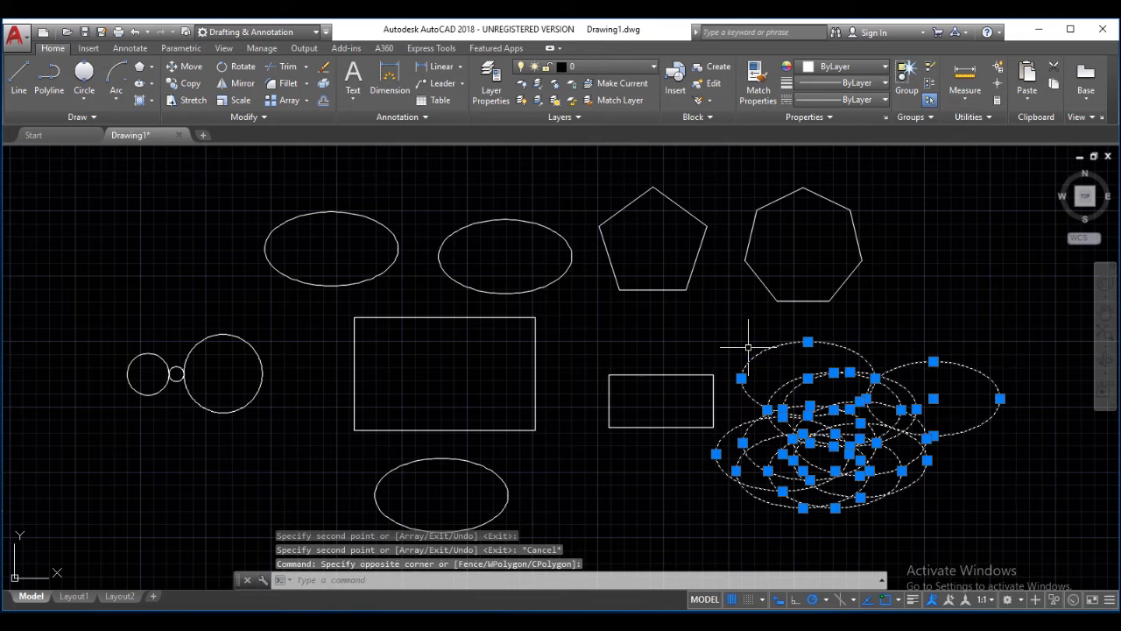
key(Delete)
click(507, 248)
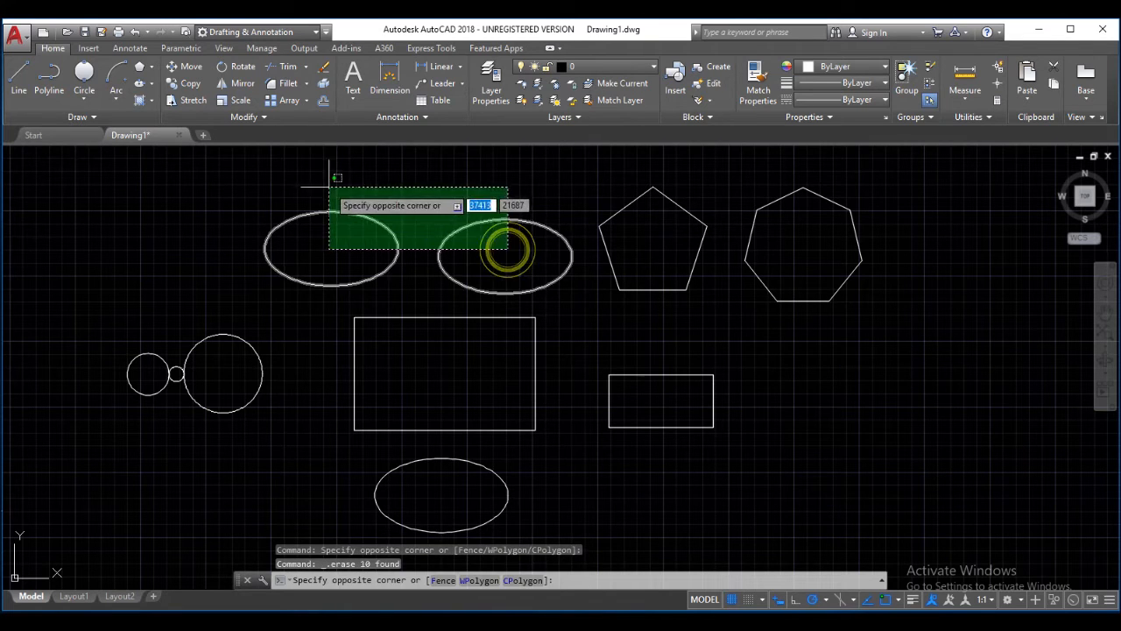
click(314, 178)
key(Delete)
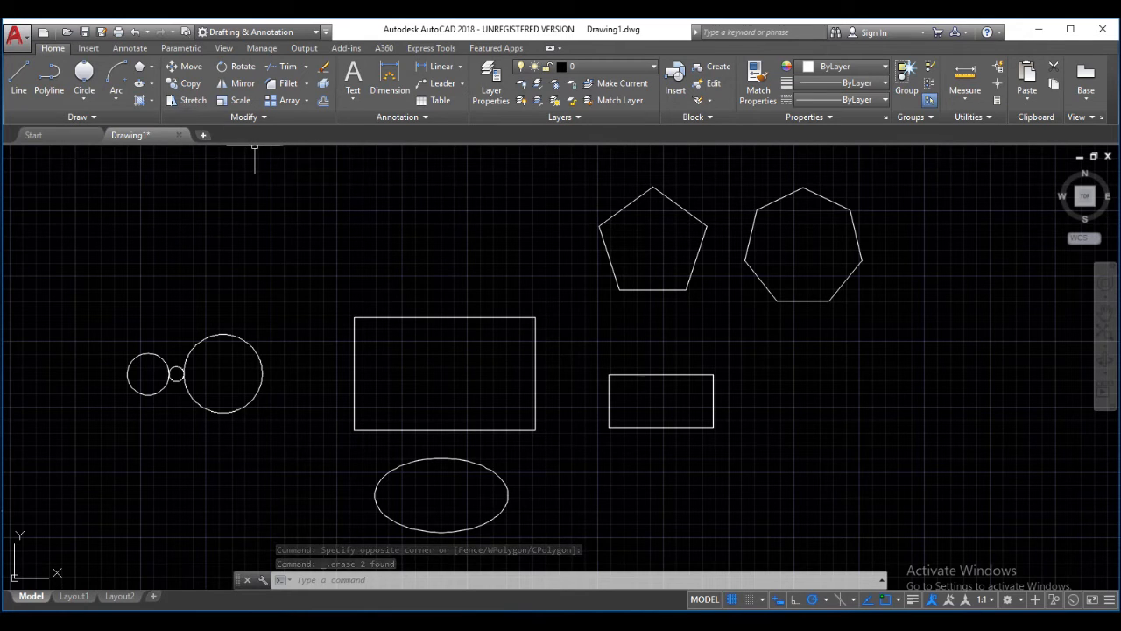
Step: Stretch the large rectangle's right side horizontally outward toward the small rectangle, using its lower right corner as base point
click(194, 102)
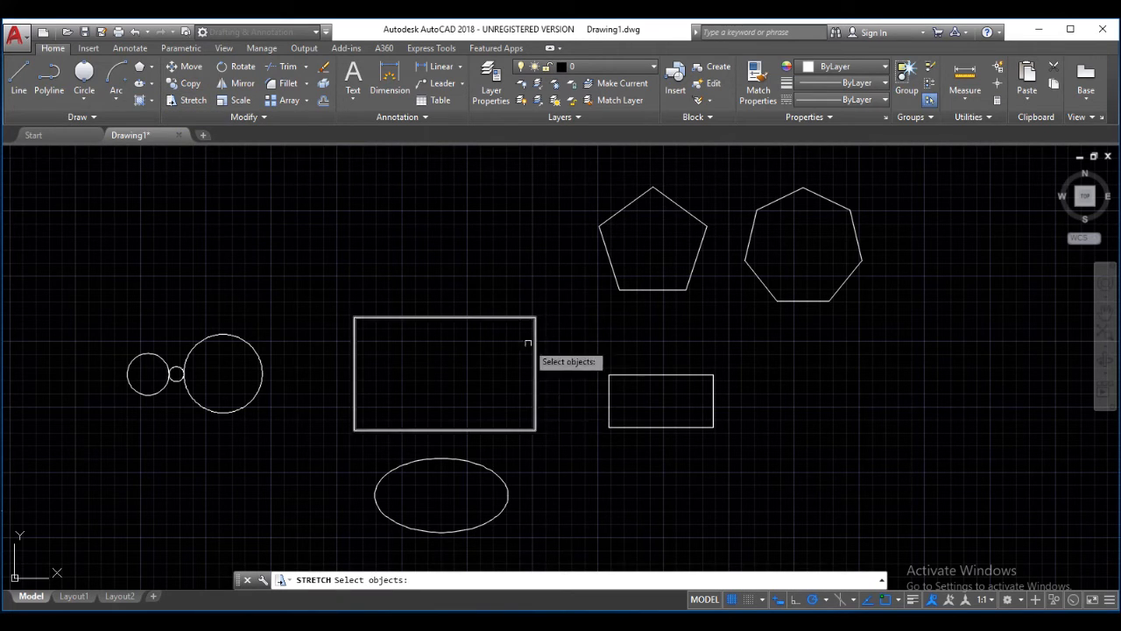
click(574, 297)
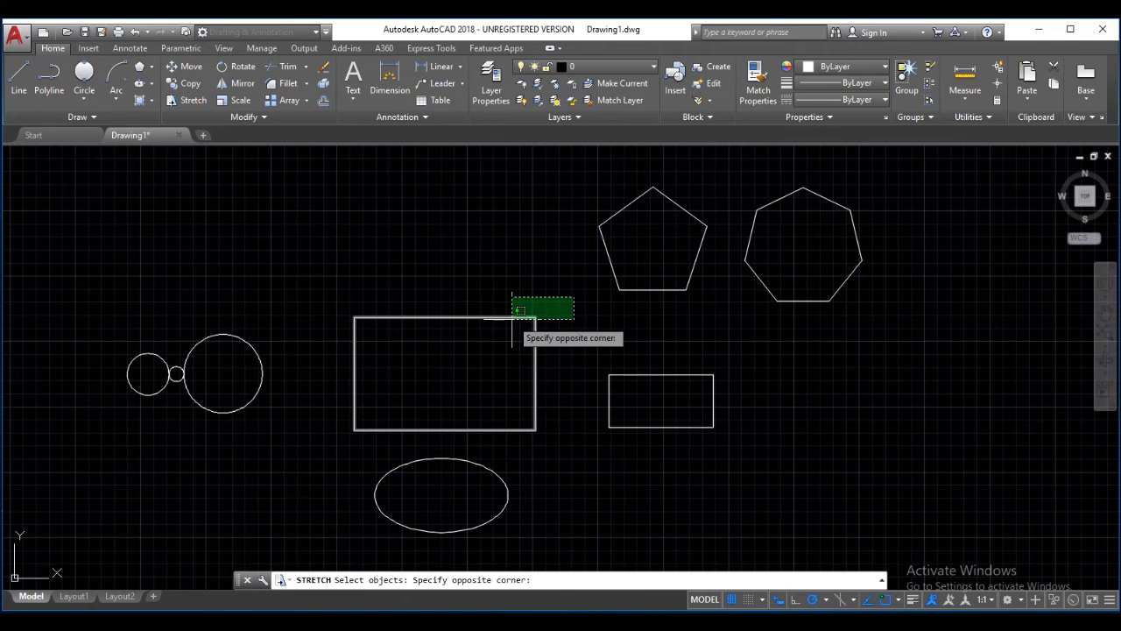
click(516, 459)
key(Return)
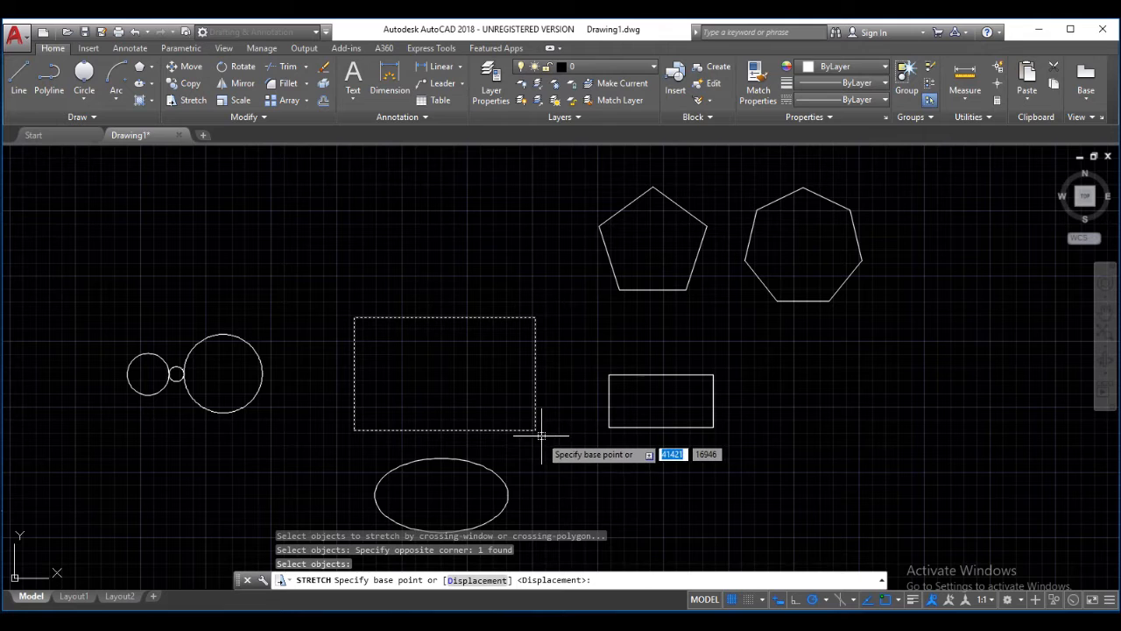
click(535, 430)
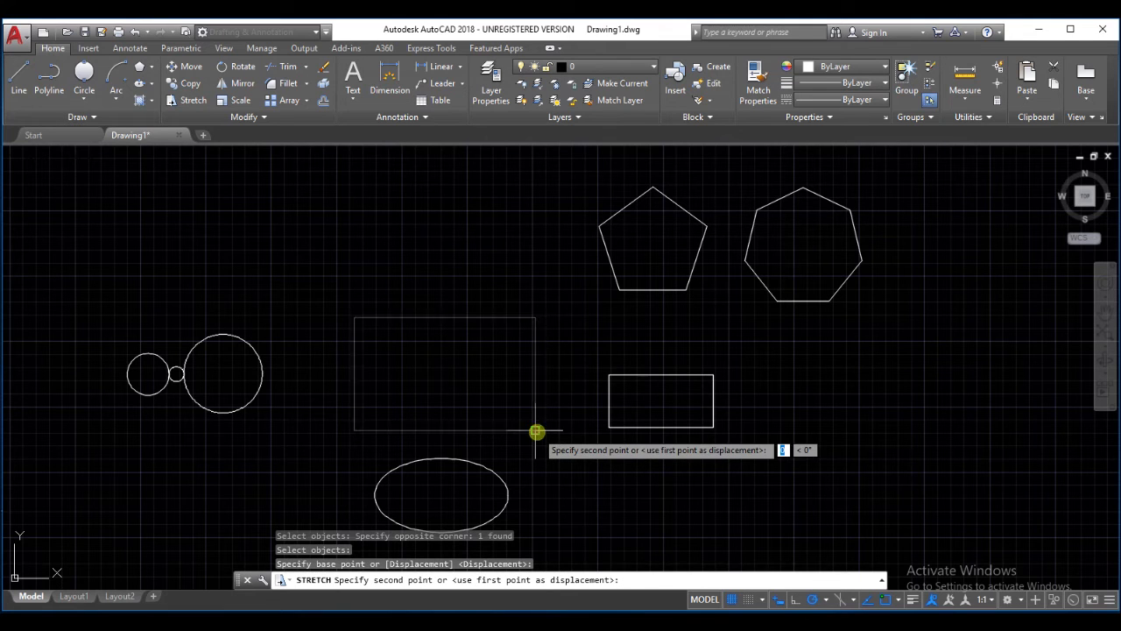
click(582, 431)
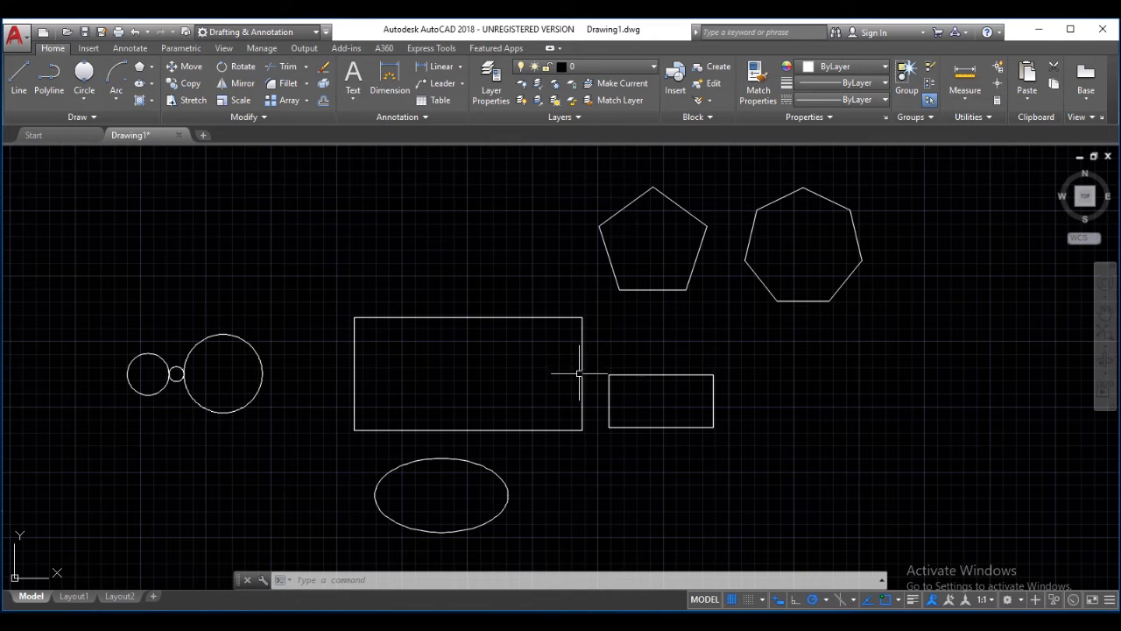
Step: Stretch the large rectangle's top edge vertically upward by 800, selecting it with a crossing window
scroll(578, 374, up, 2)
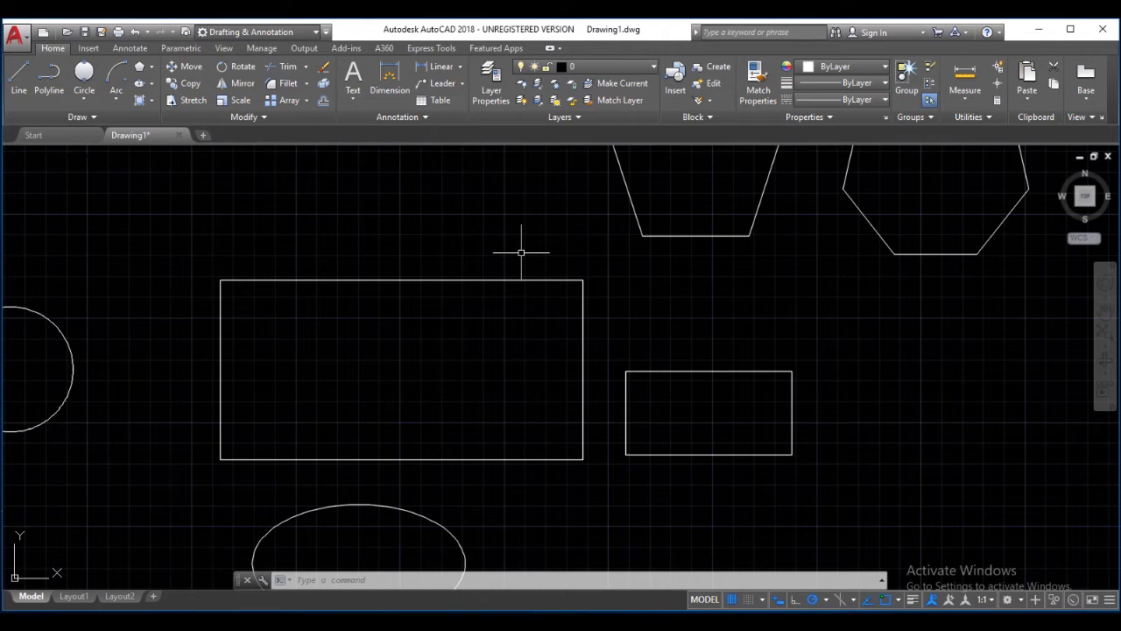
click(193, 101)
click(600, 249)
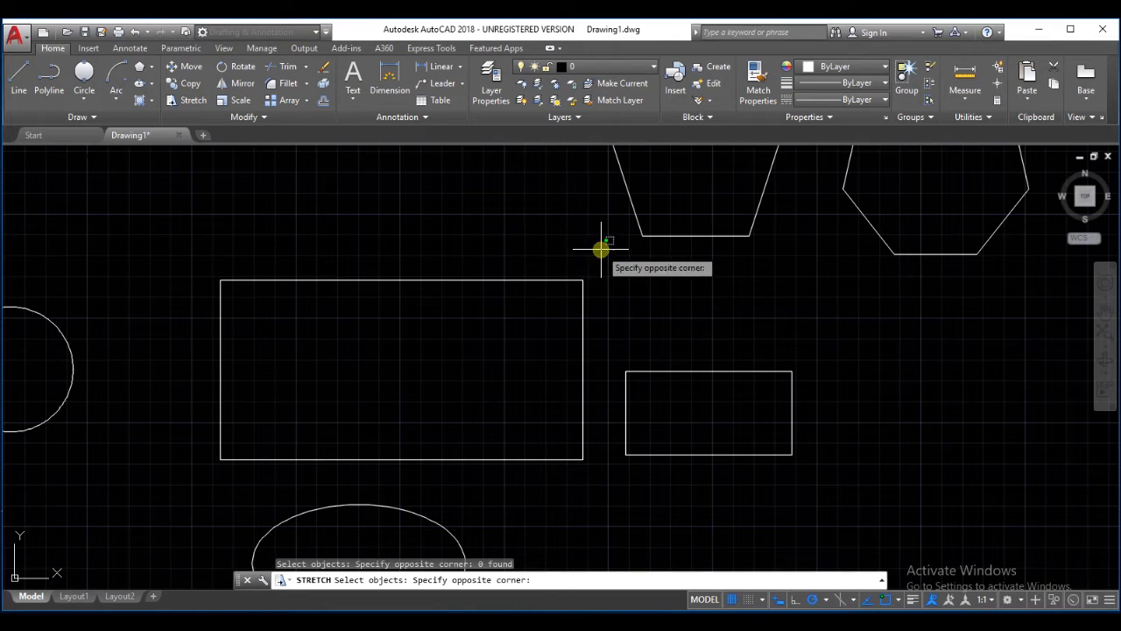
click(187, 308)
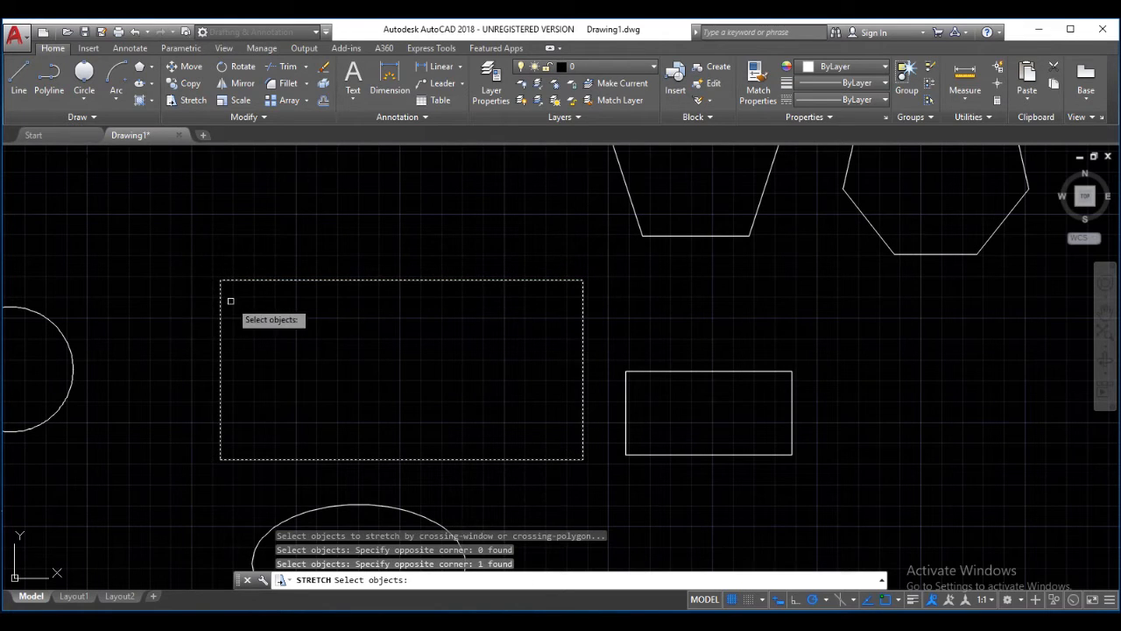
key(Return)
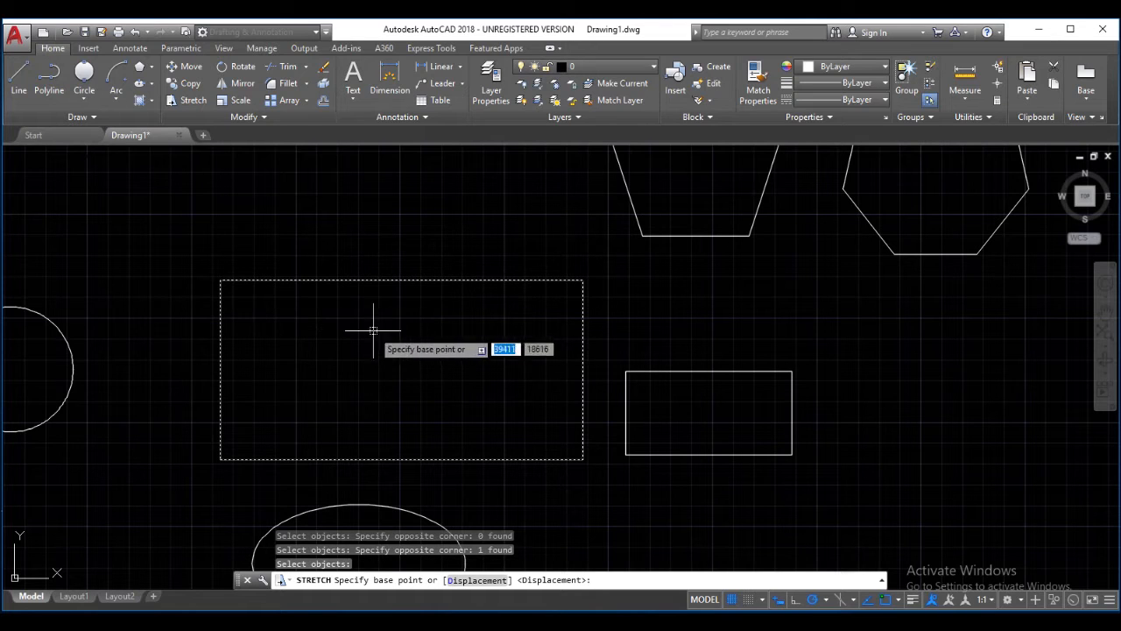
click(400, 253)
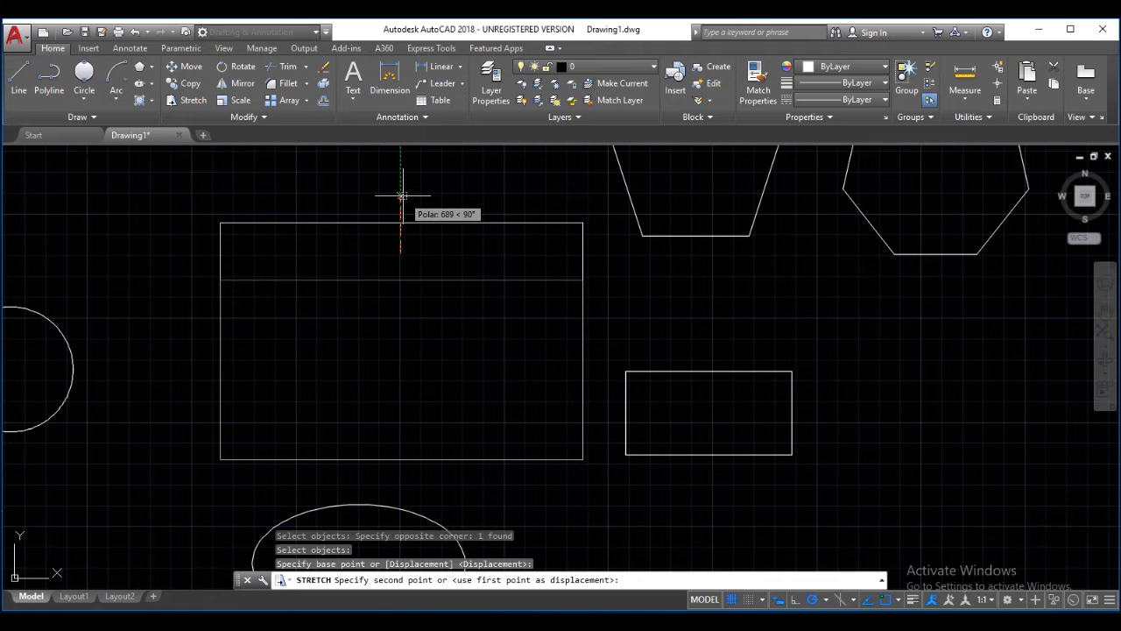
text(8)
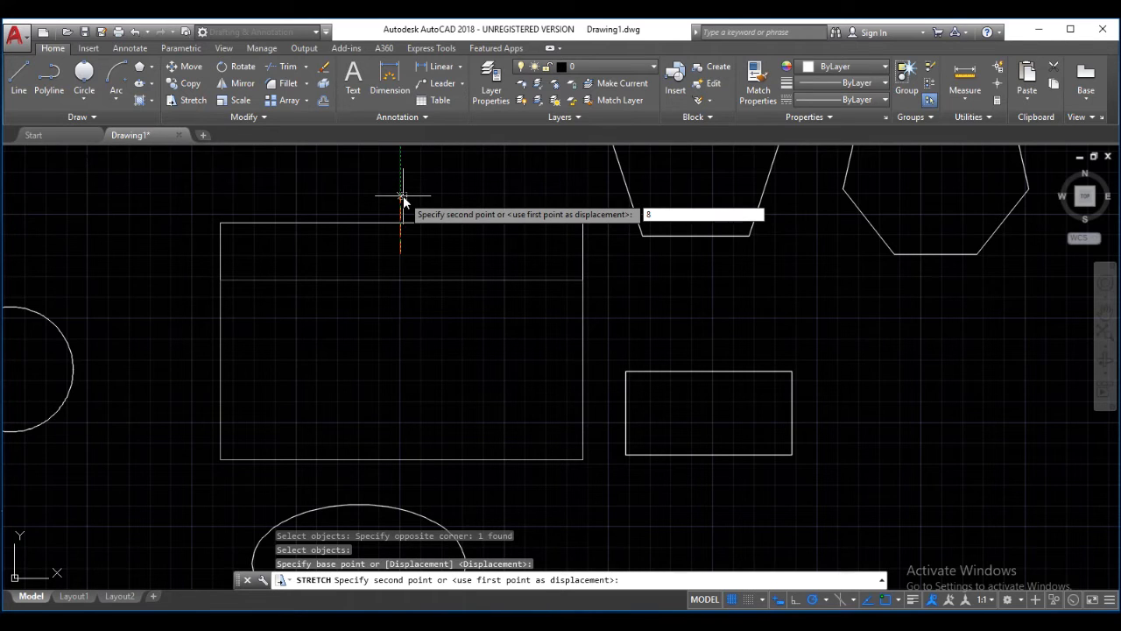
text(00)
key(Return)
Step: Erase the pentagon, the heptagon, the small rectangle and the ellipse, keeping the large rectangle and the circles
scroll(401, 193, down, 4)
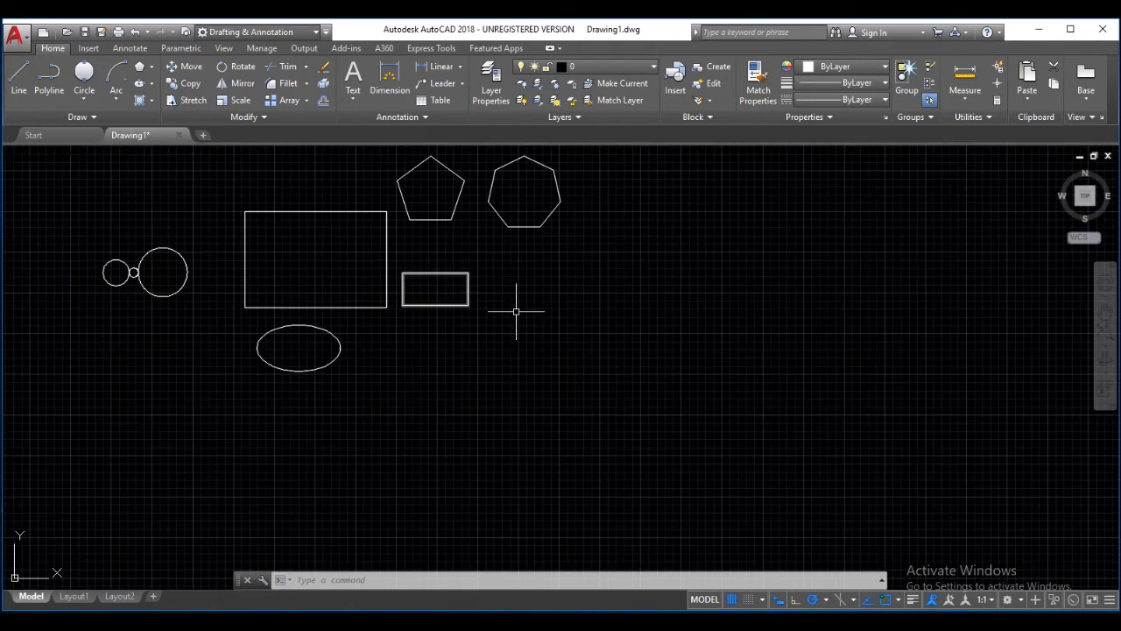
click(548, 337)
click(442, 189)
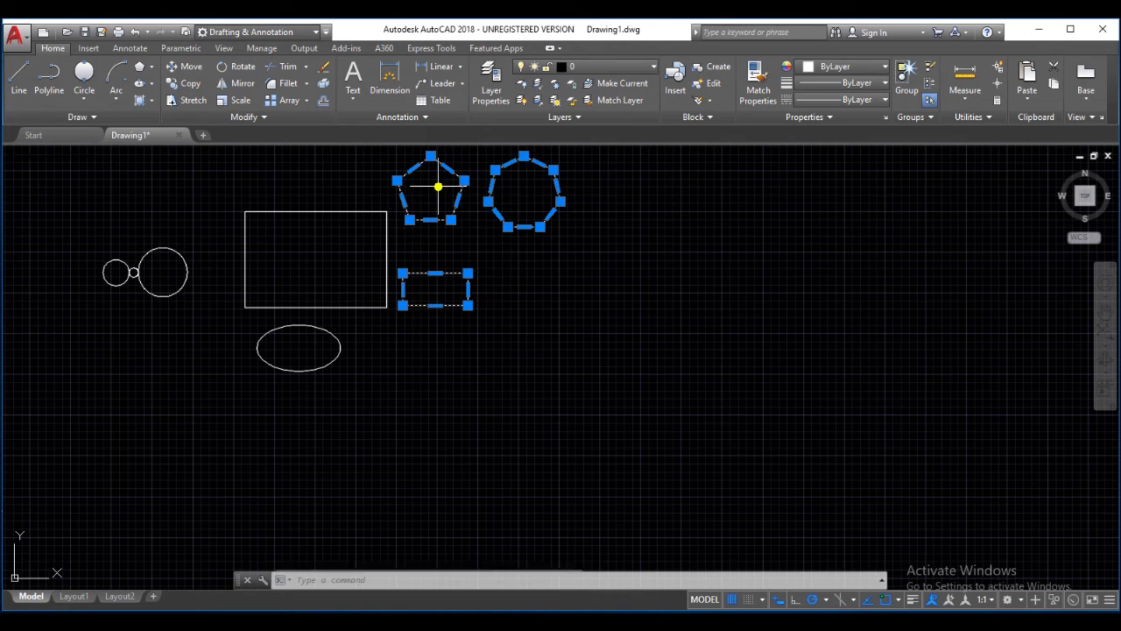
click(368, 383)
click(299, 347)
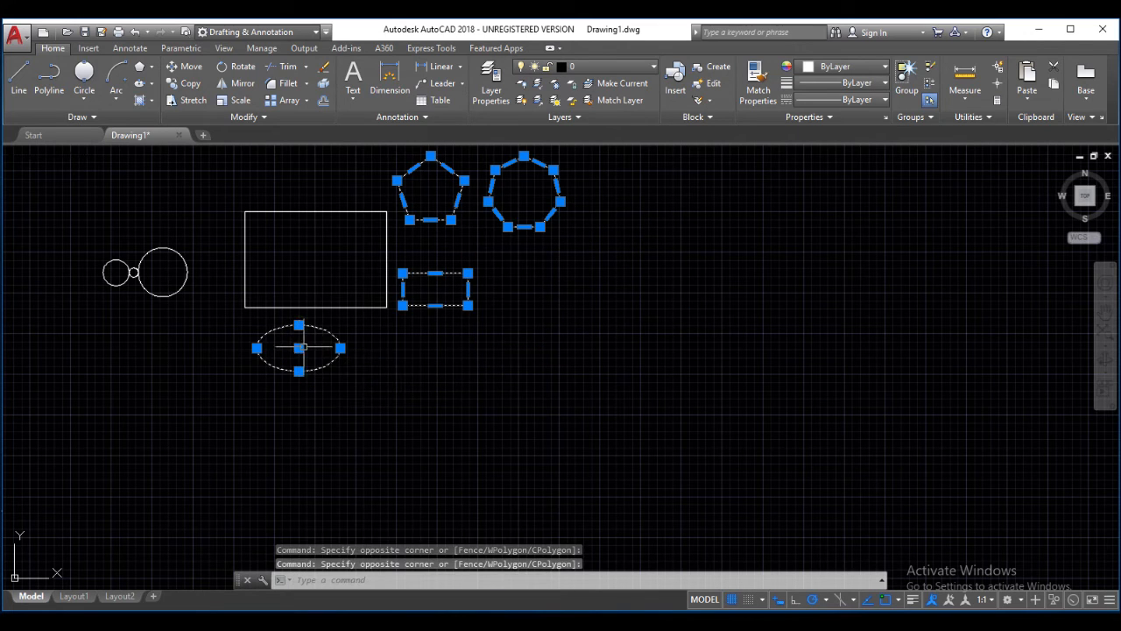
key(Delete)
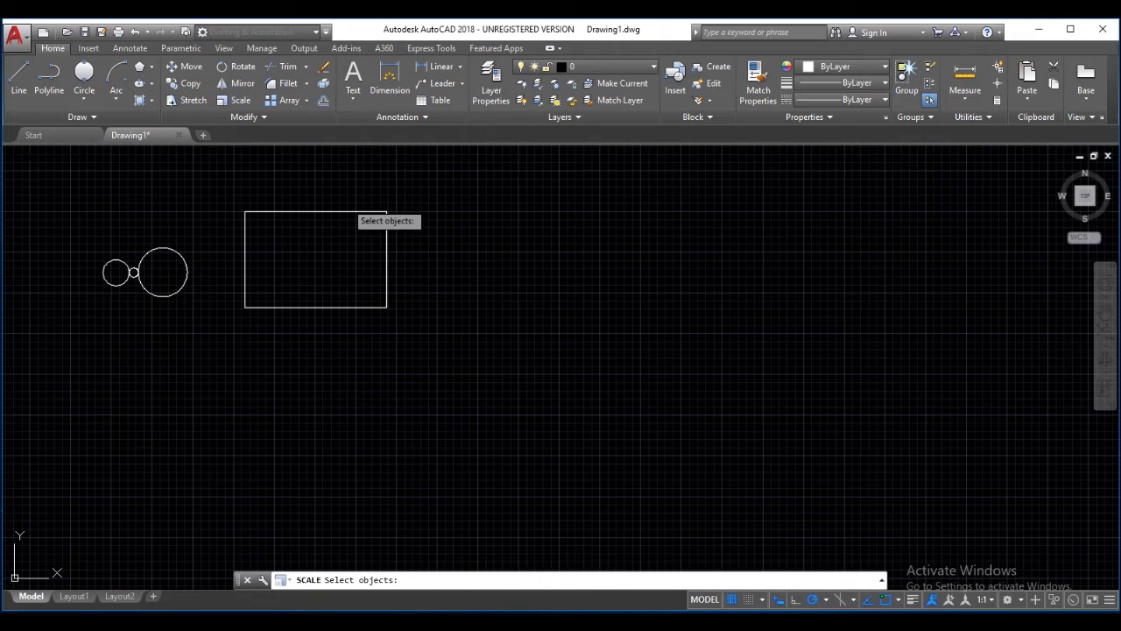
Step: Scale the rectangle by a factor of 0.5, using its lower left corner as base point
scroll(298, 243, up, 2)
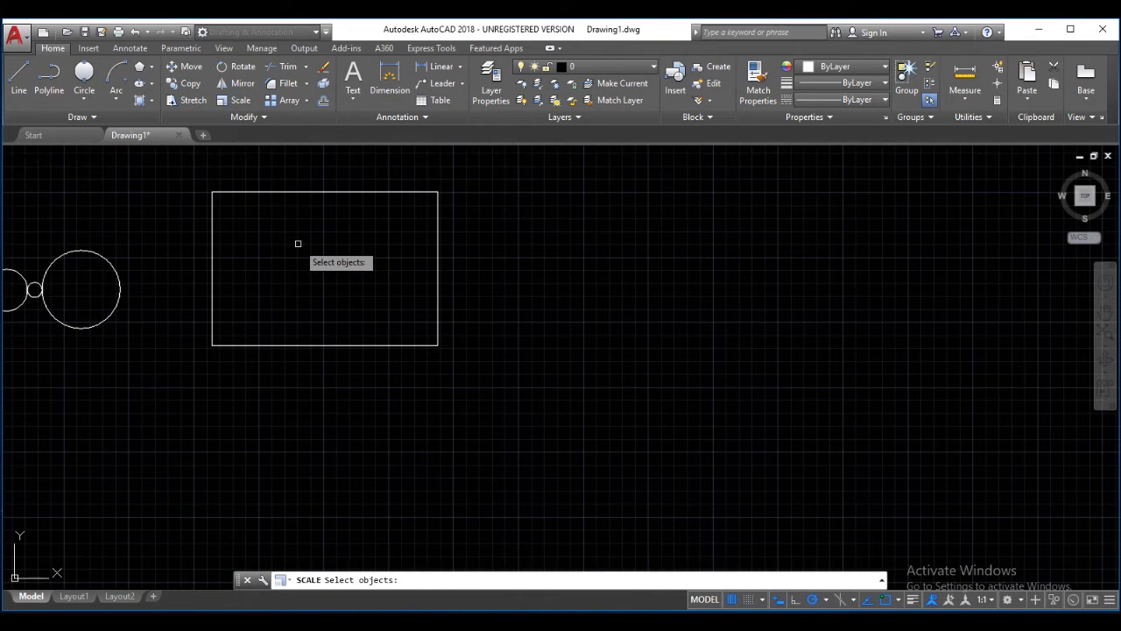
middle_drag(298, 244, 322, 290)
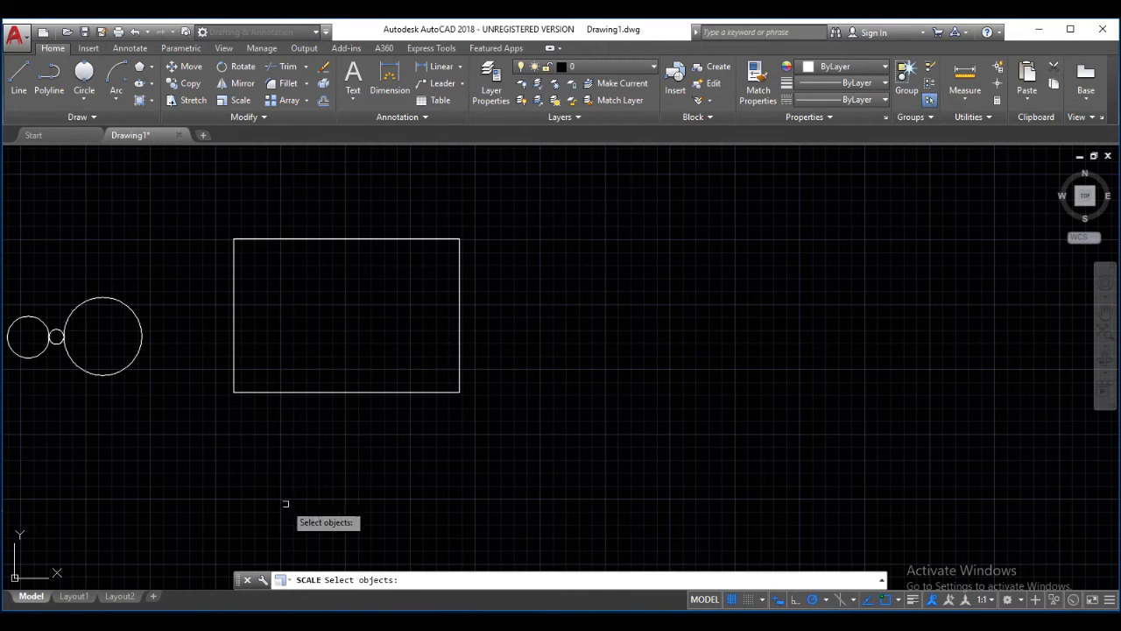
click(268, 392)
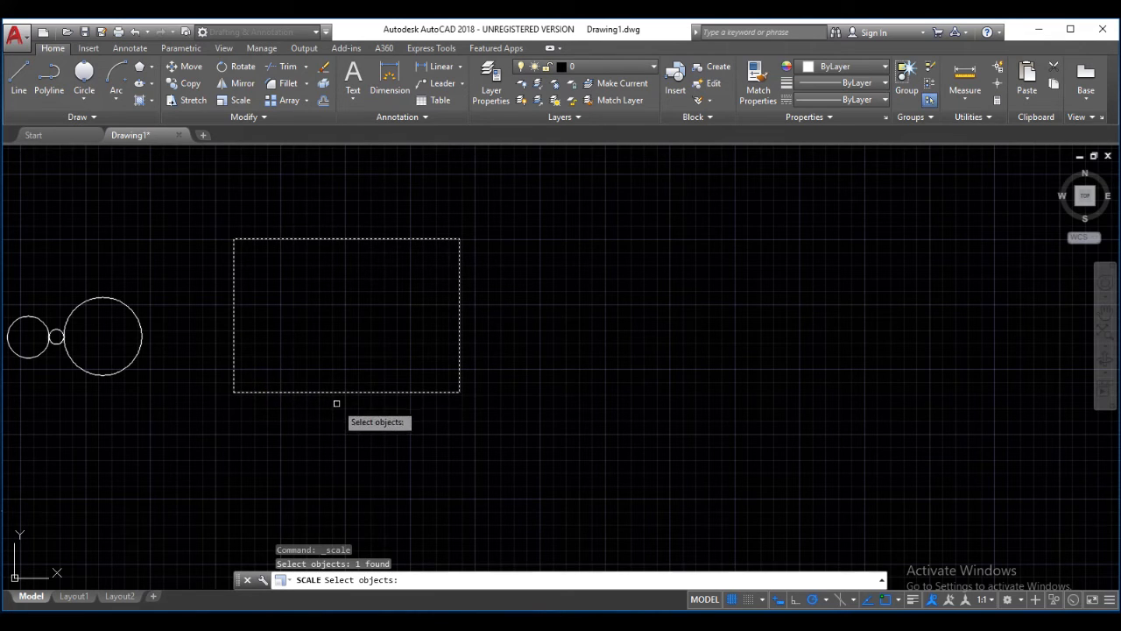
key(Return)
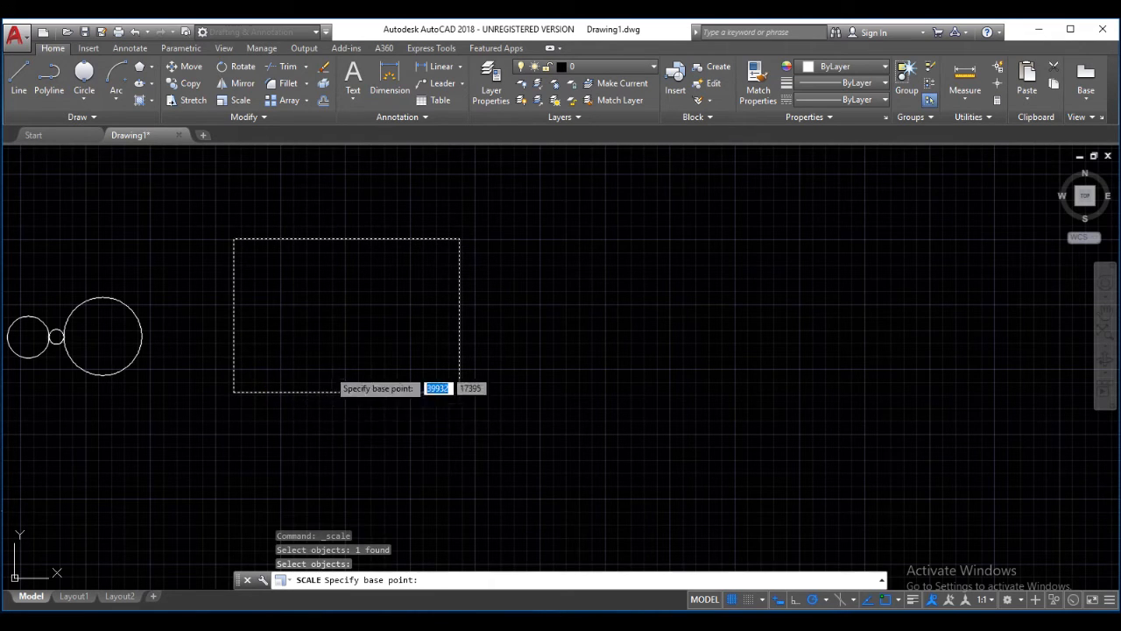
click(233, 391)
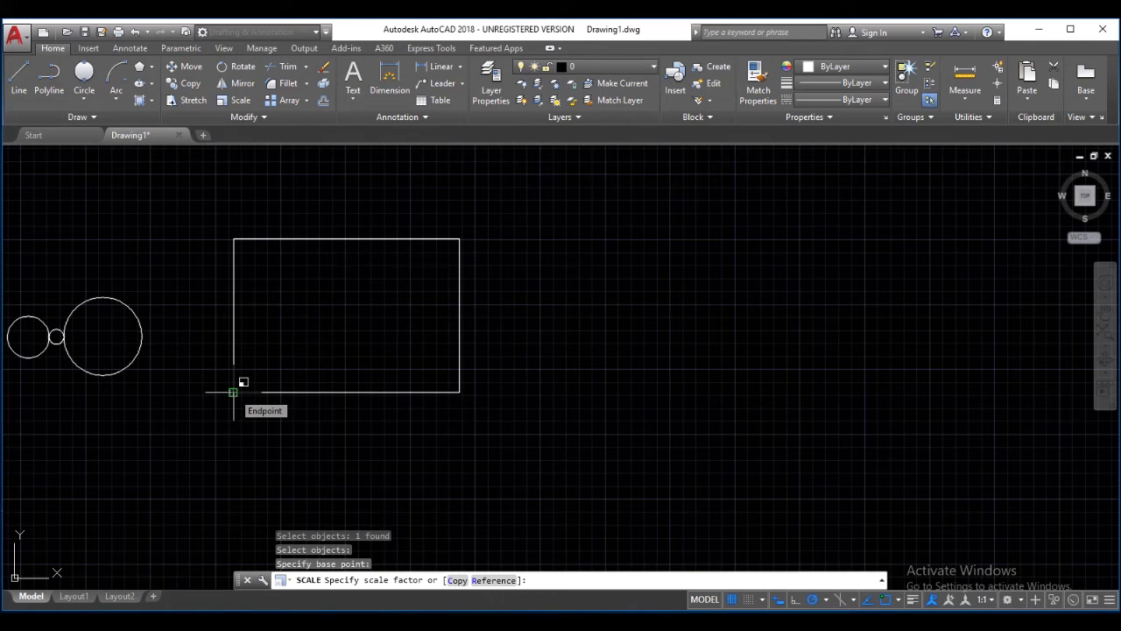
text(0.5)
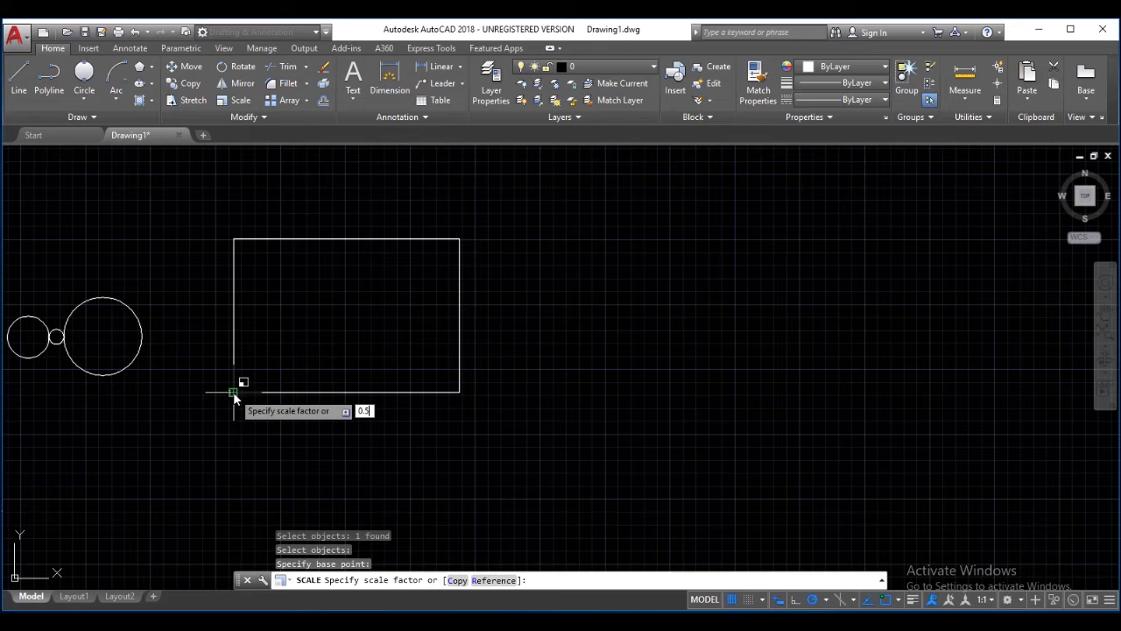
key(Return)
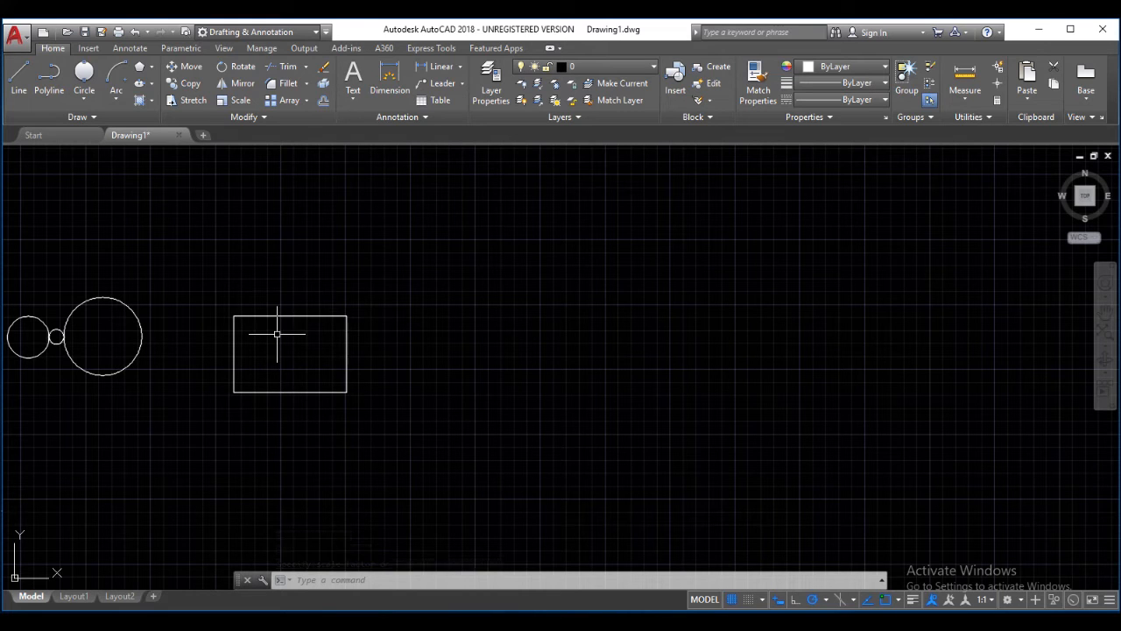
Step: Scale the reduced rectangle up to twice its size from its lower left corner
click(240, 100)
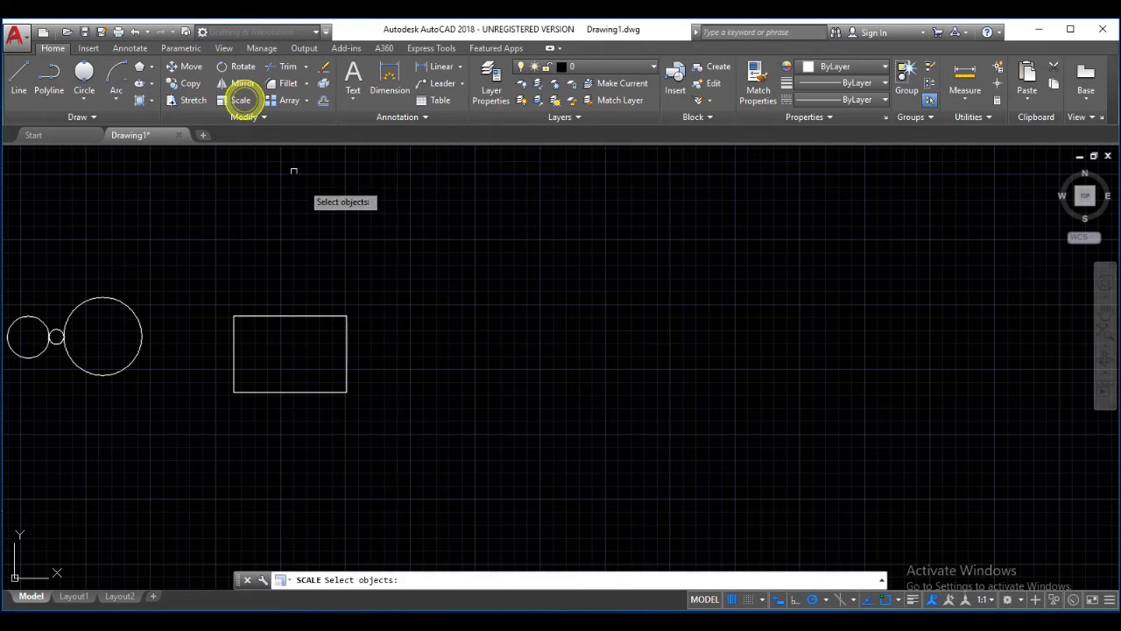
click(343, 348)
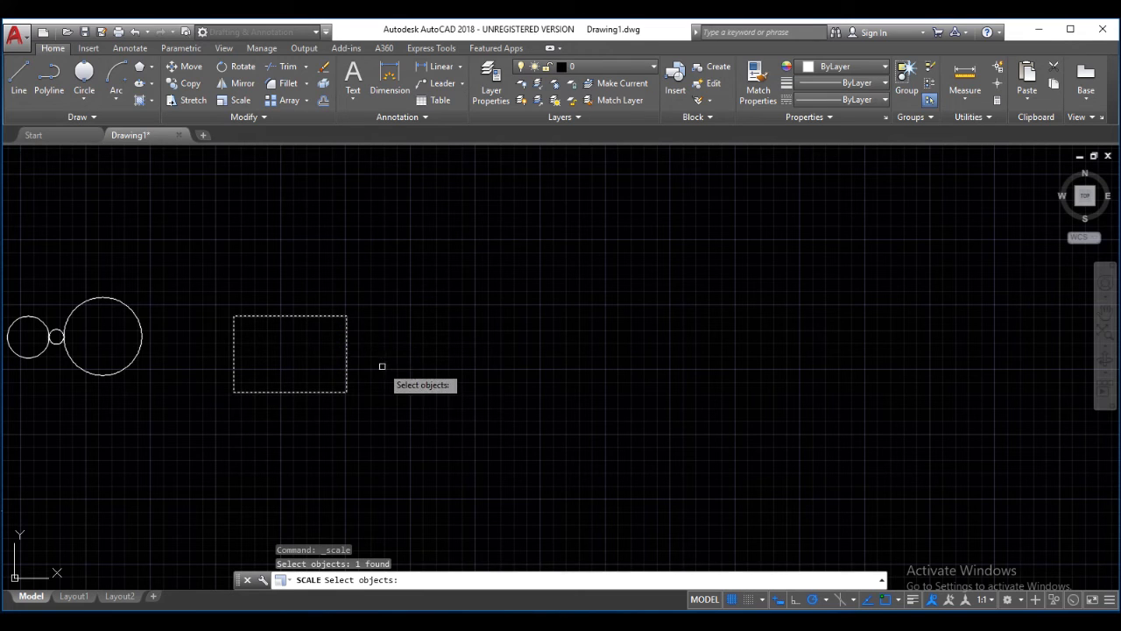
key(Return)
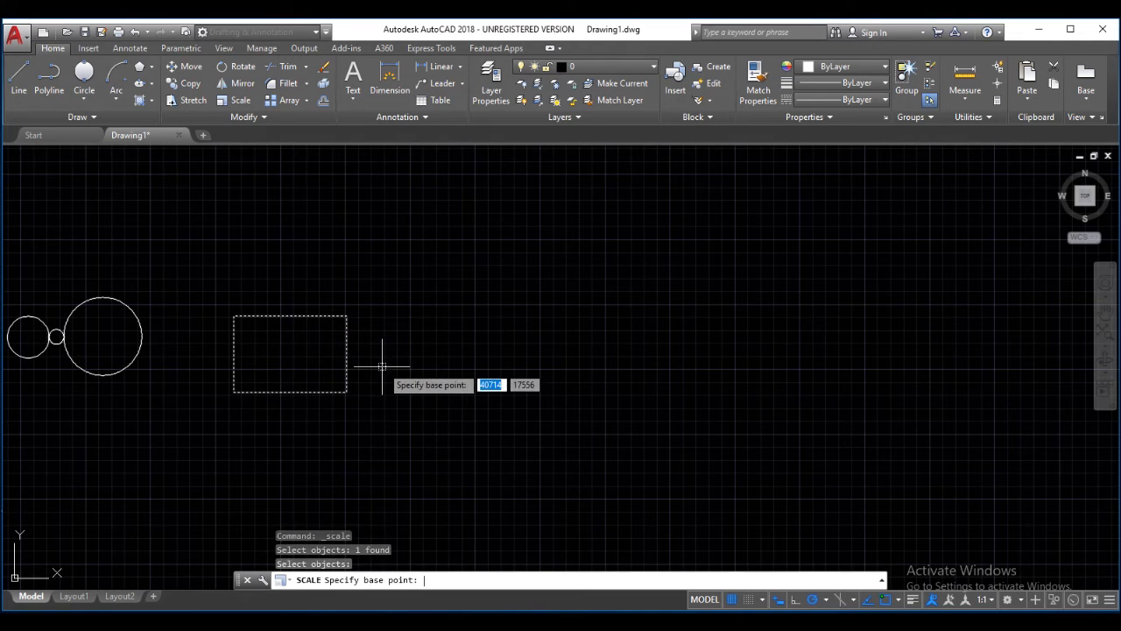
click(233, 392)
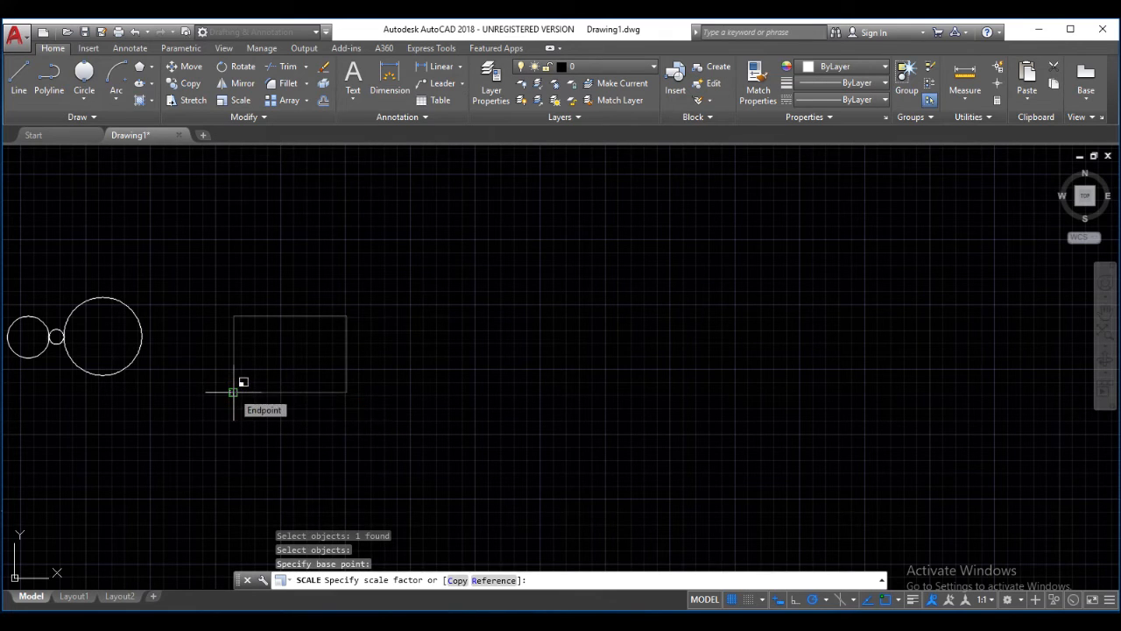
key(Return)
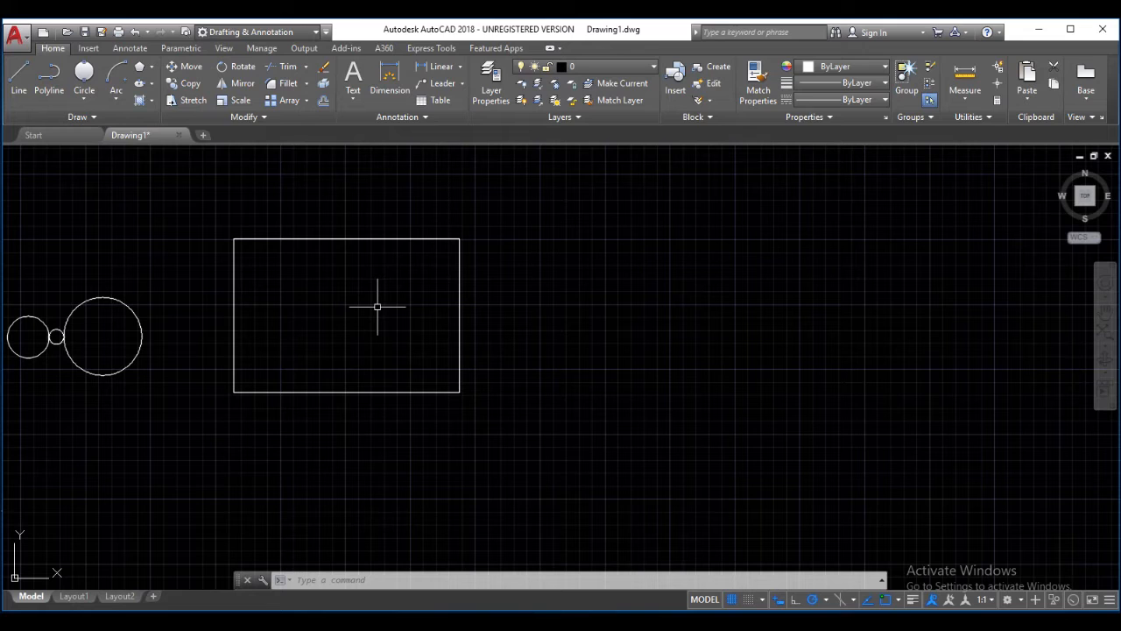
Step: Rotate the rectangle to 270° about its lower right corner so that it stands upright
click(238, 70)
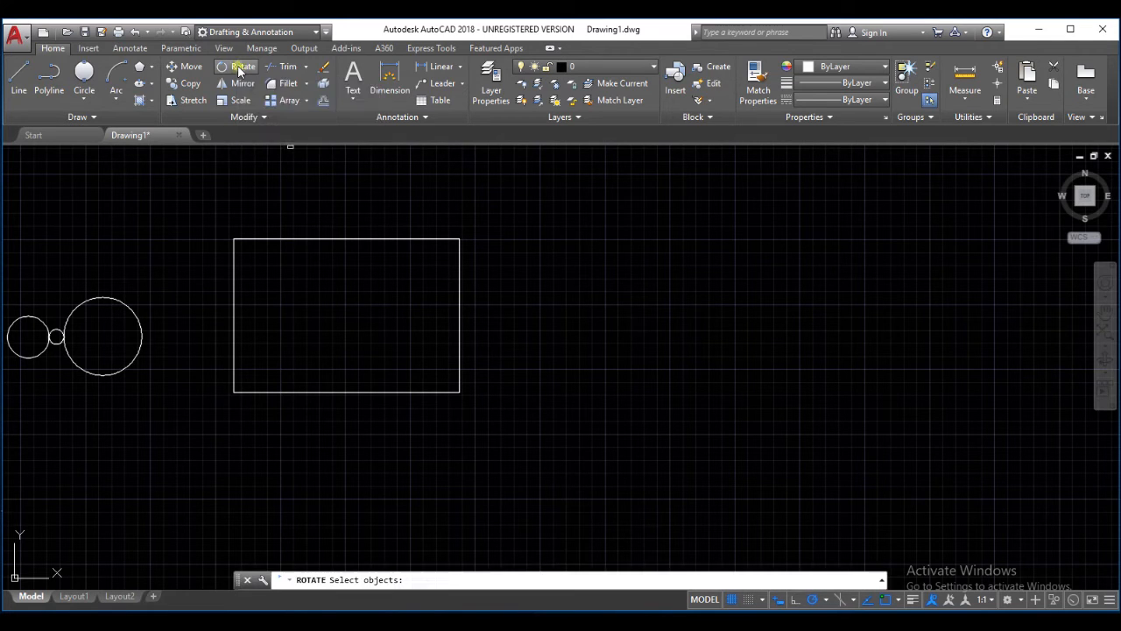
click(461, 308)
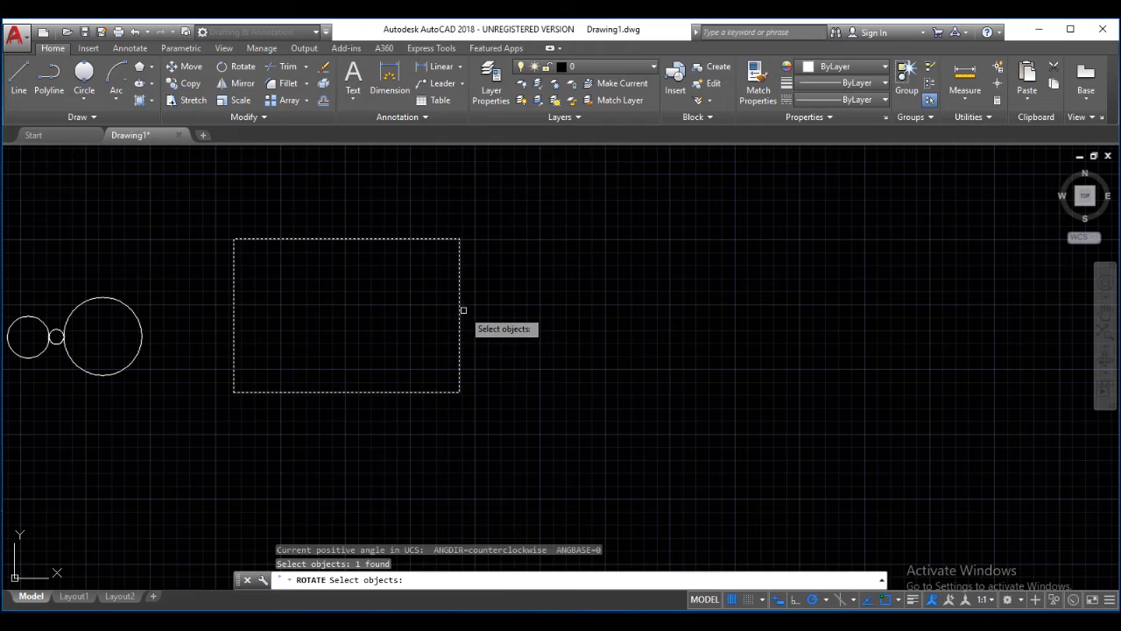
key(Return)
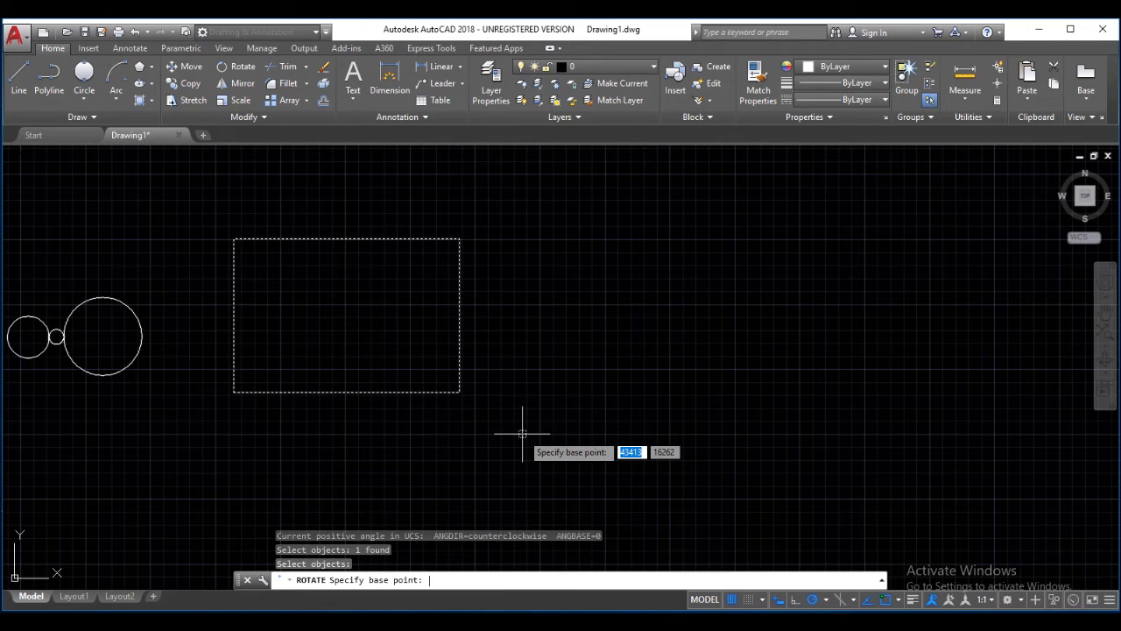
click(461, 392)
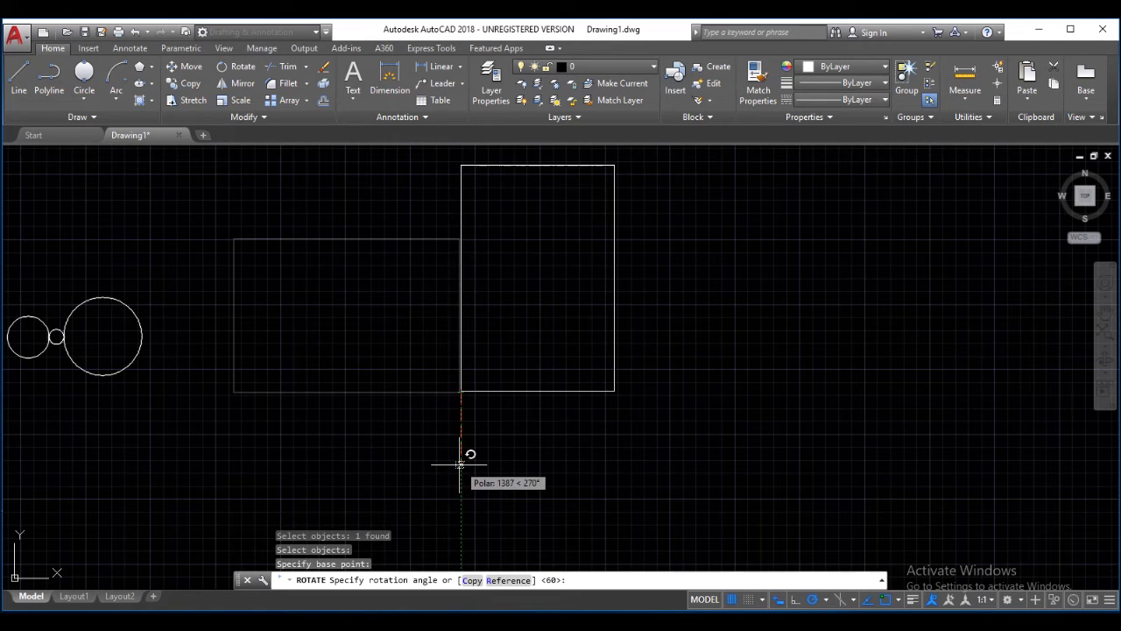
click(460, 465)
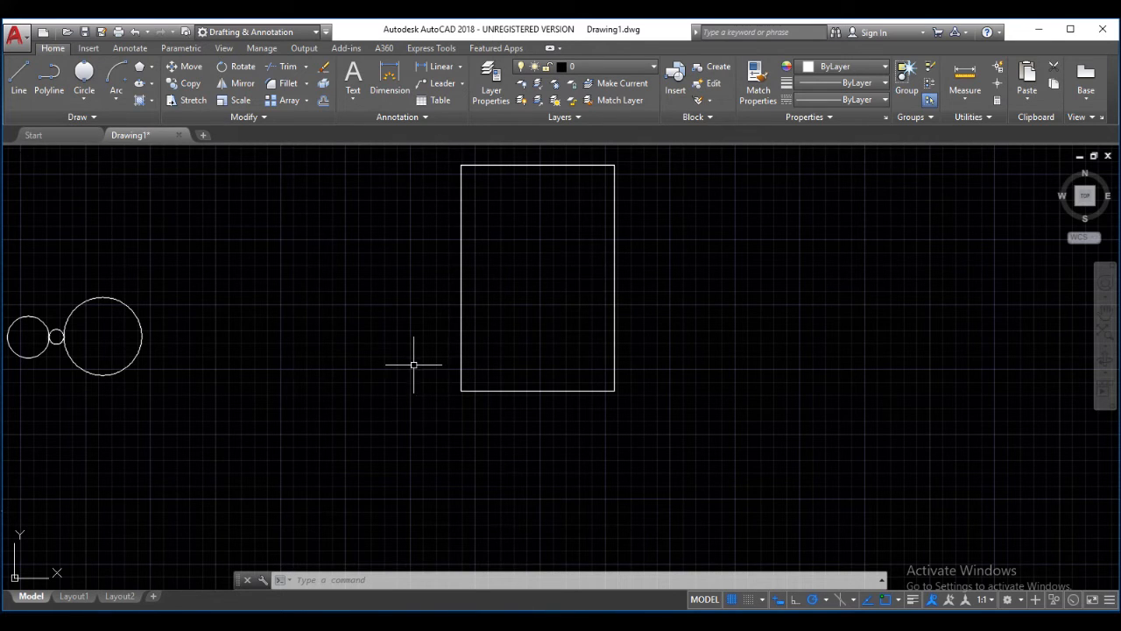
Step: Rotate the upright rectangle by 90° about its lower left corner
click(242, 70)
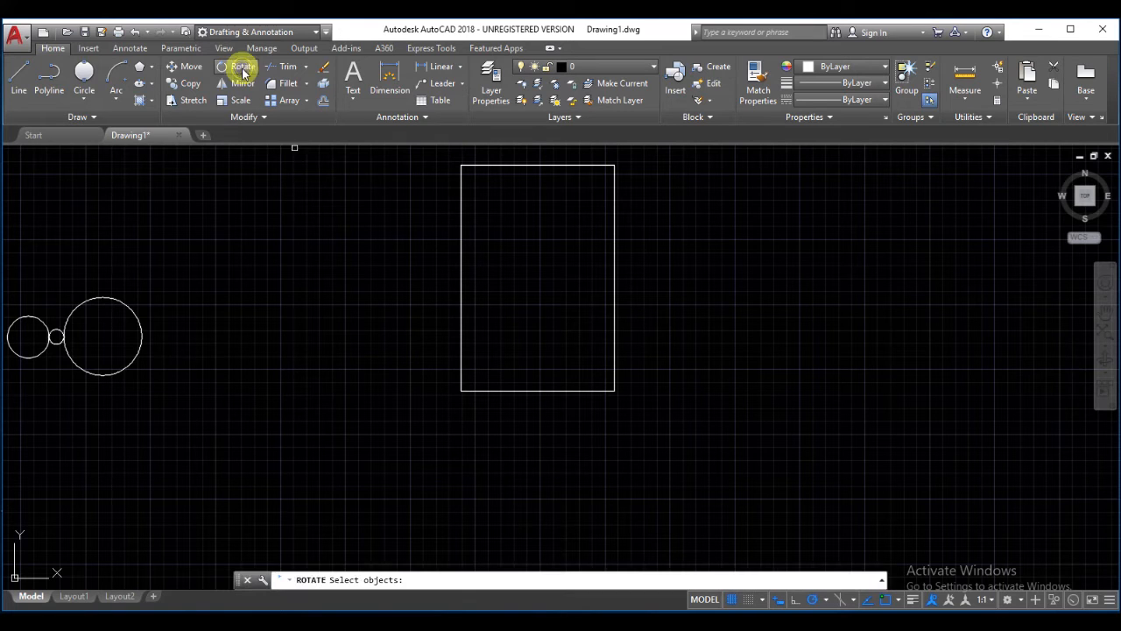
click(457, 342)
key(Return)
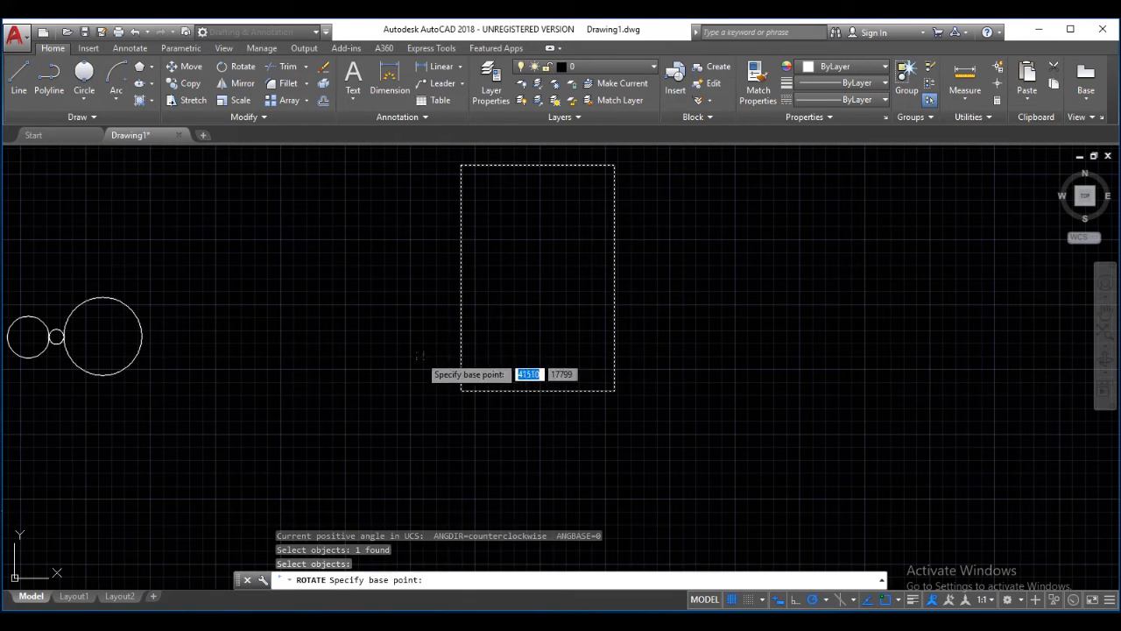
click(461, 390)
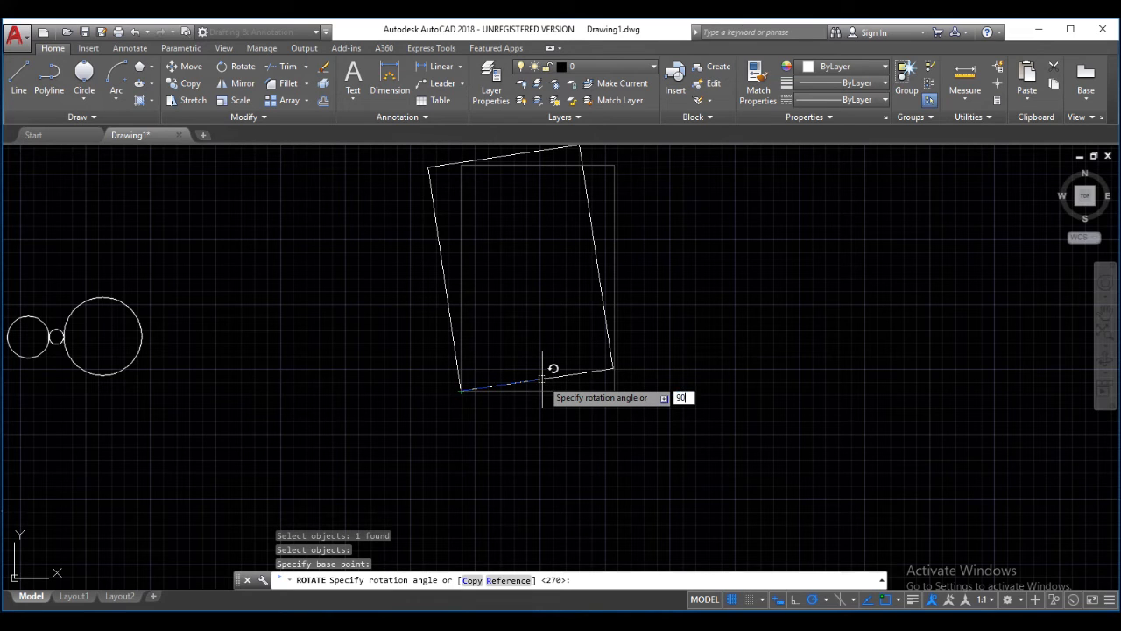
key(Return)
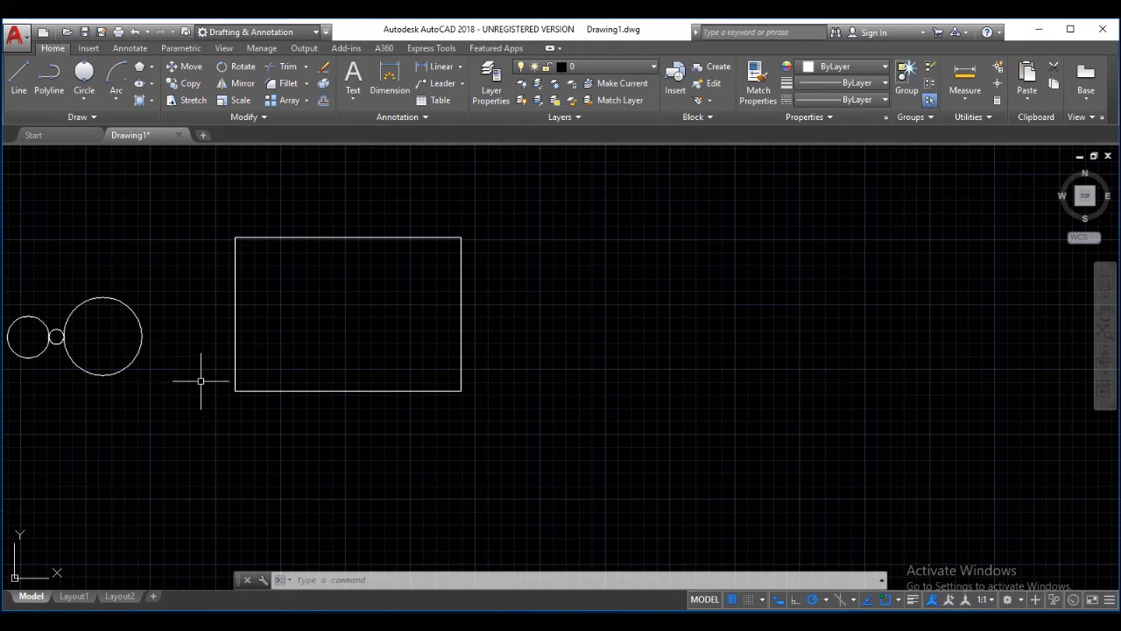
Step: Draw a vertical line just to the right of the rectangle, extending slightly beyond its top and bottom edges
click(19, 72)
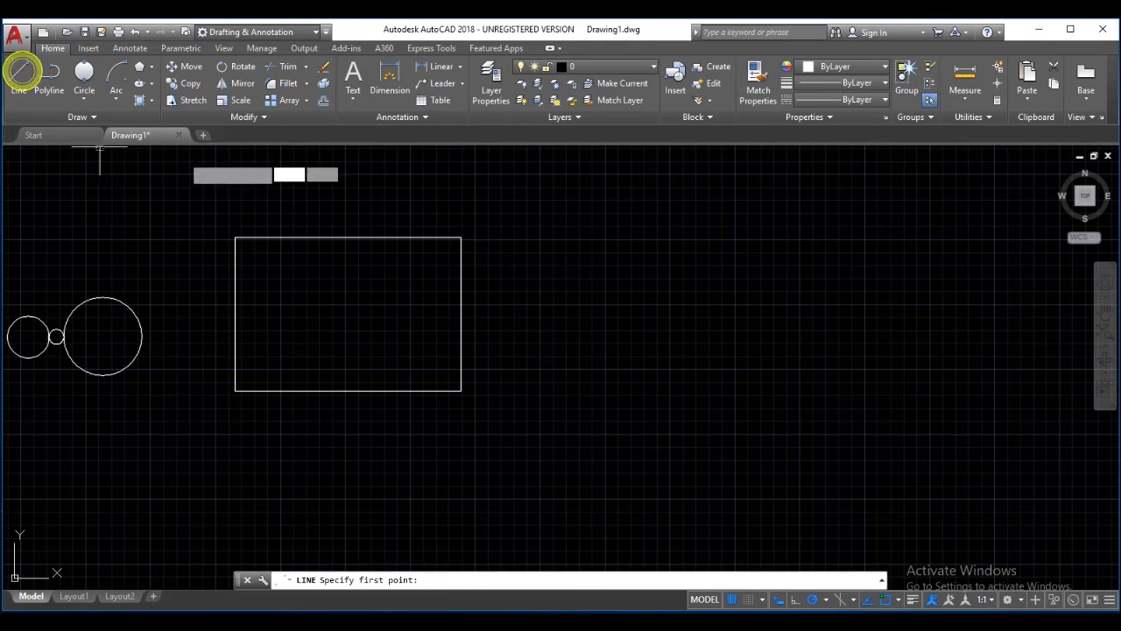
click(488, 210)
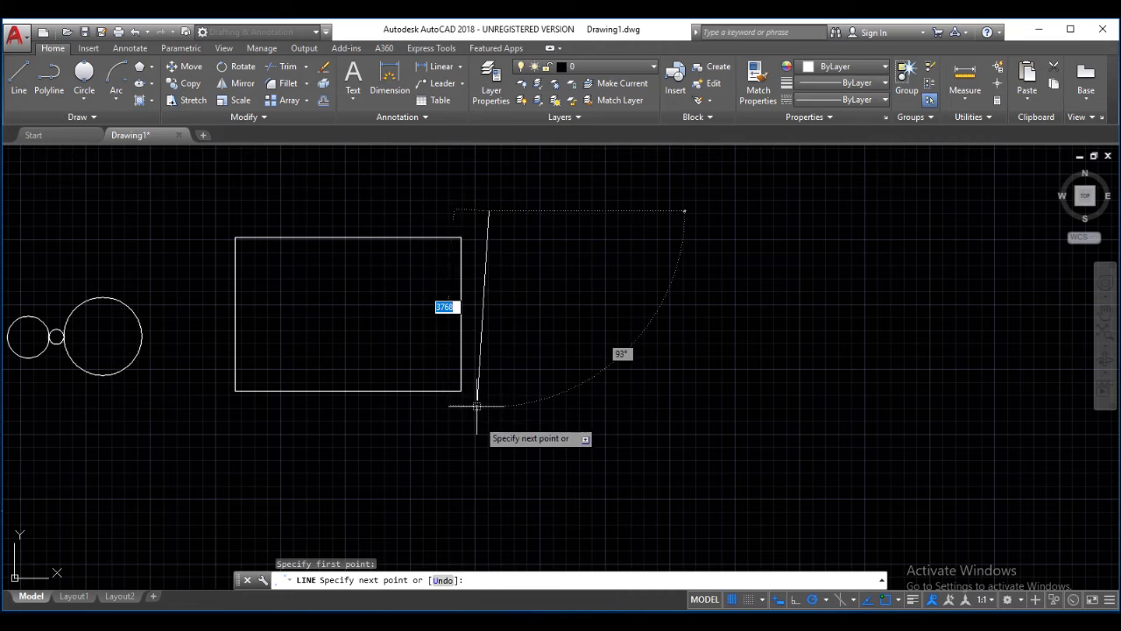
click(486, 435)
key(Return)
Step: Mirror the rectangle across the vertical line beside it, keeping the source rectangle
click(241, 85)
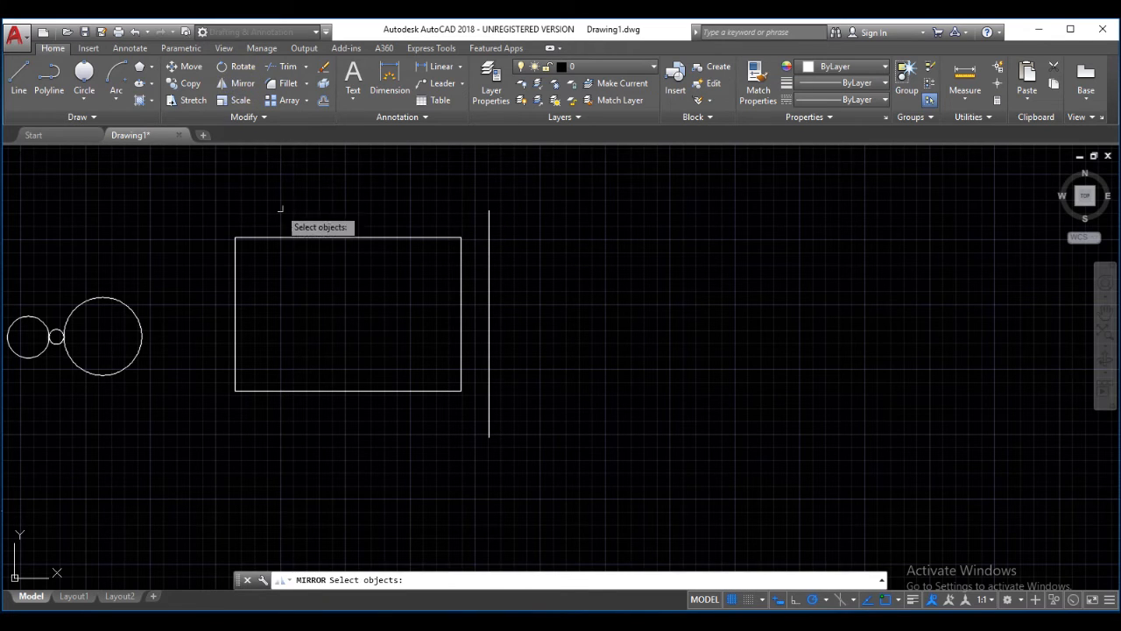
click(301, 239)
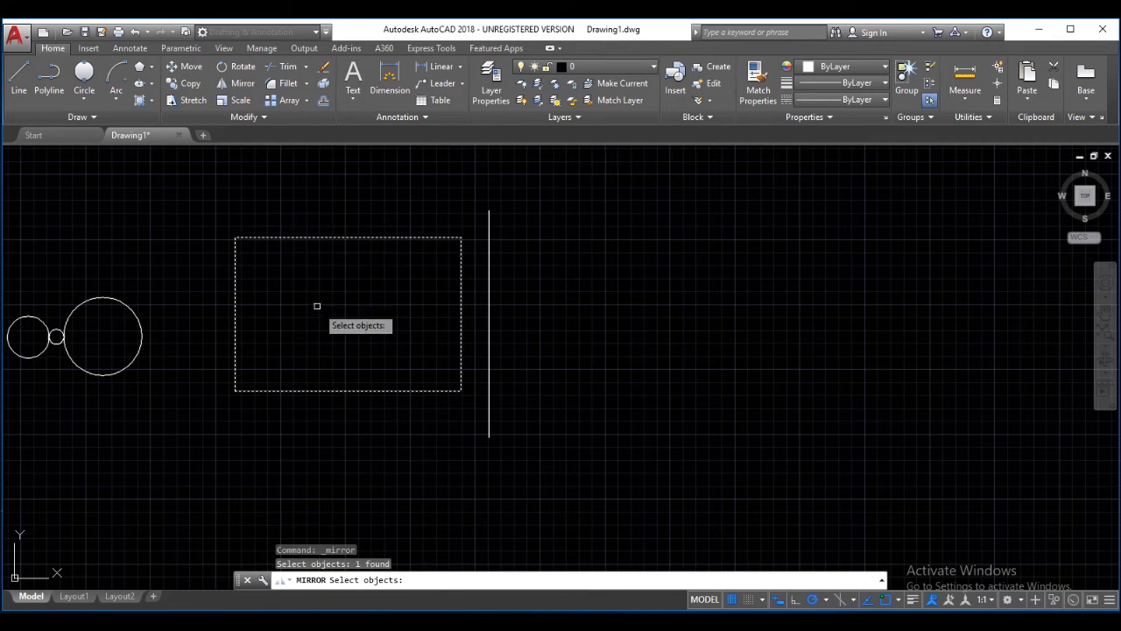
key(Return)
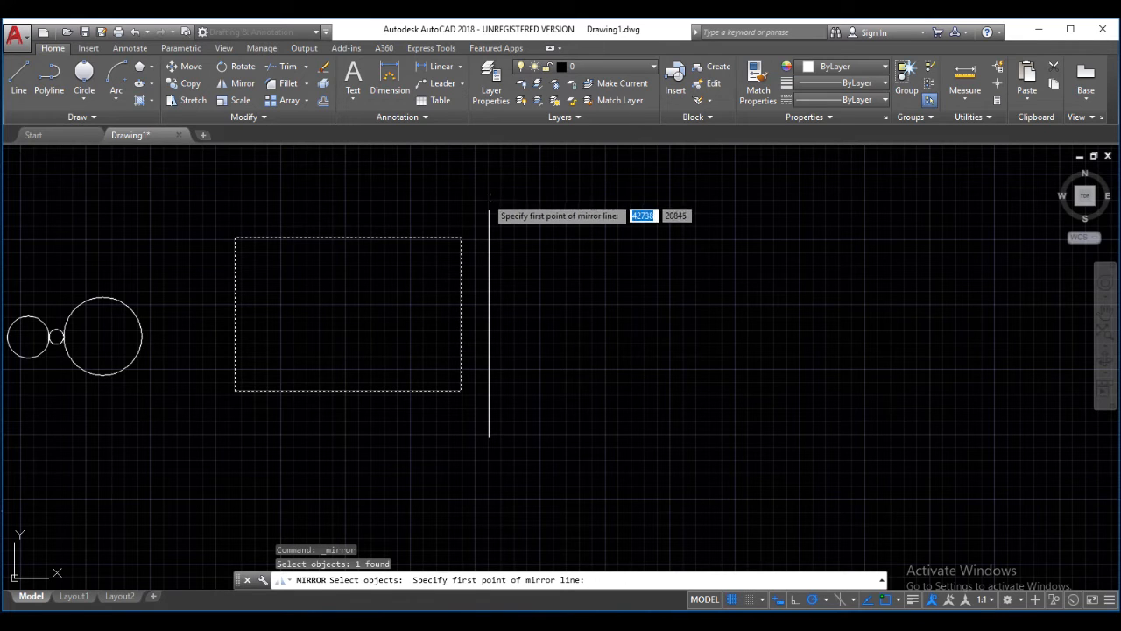
click(489, 210)
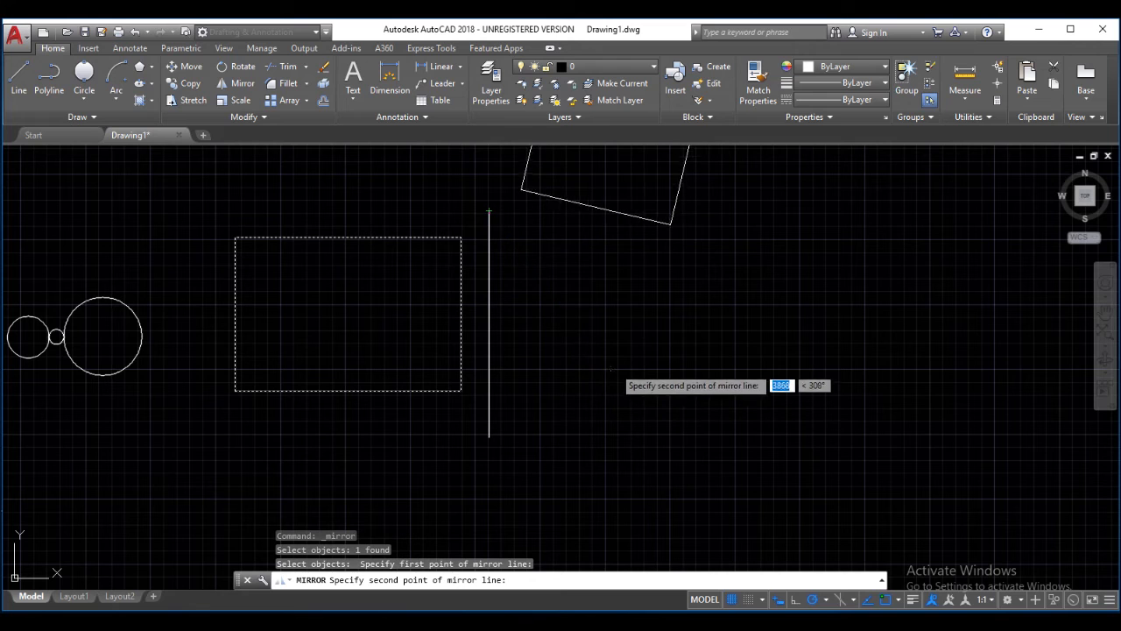
click(488, 436)
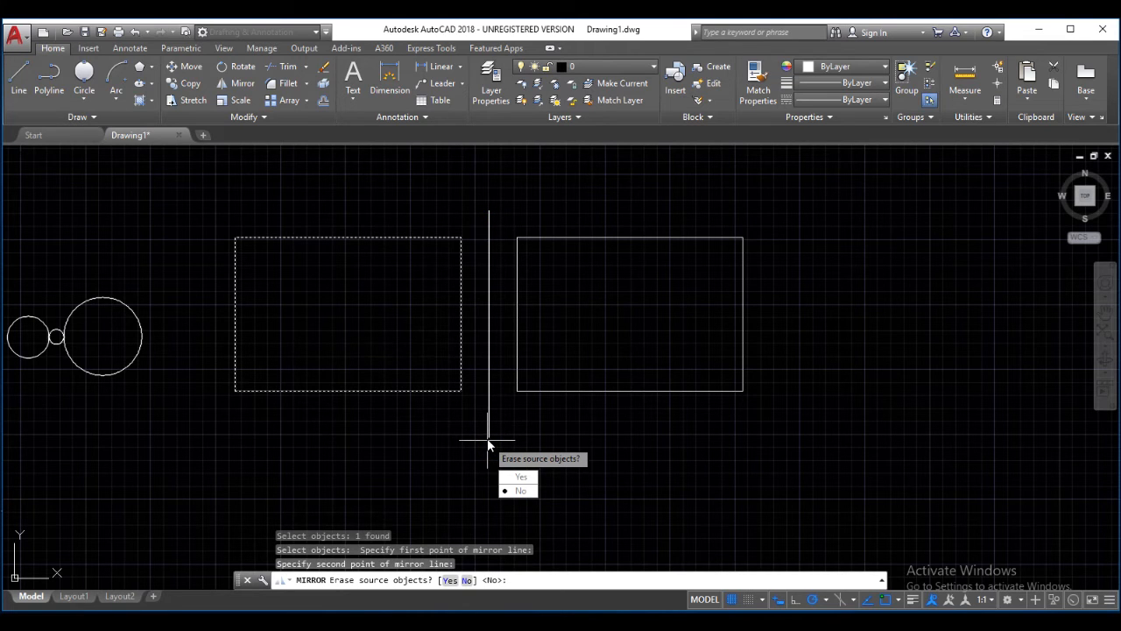
key(Return)
Step: Mirror the three touching circles upward about a horizontal line just above them, keeping the source circles
scroll(517, 435, down, 2)
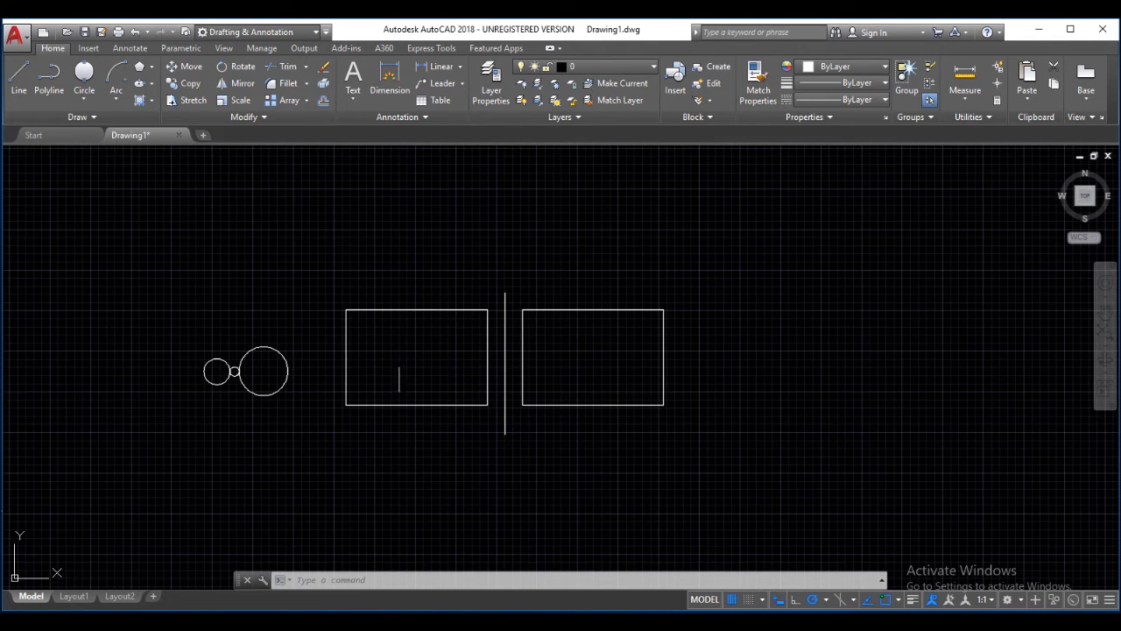
click(242, 84)
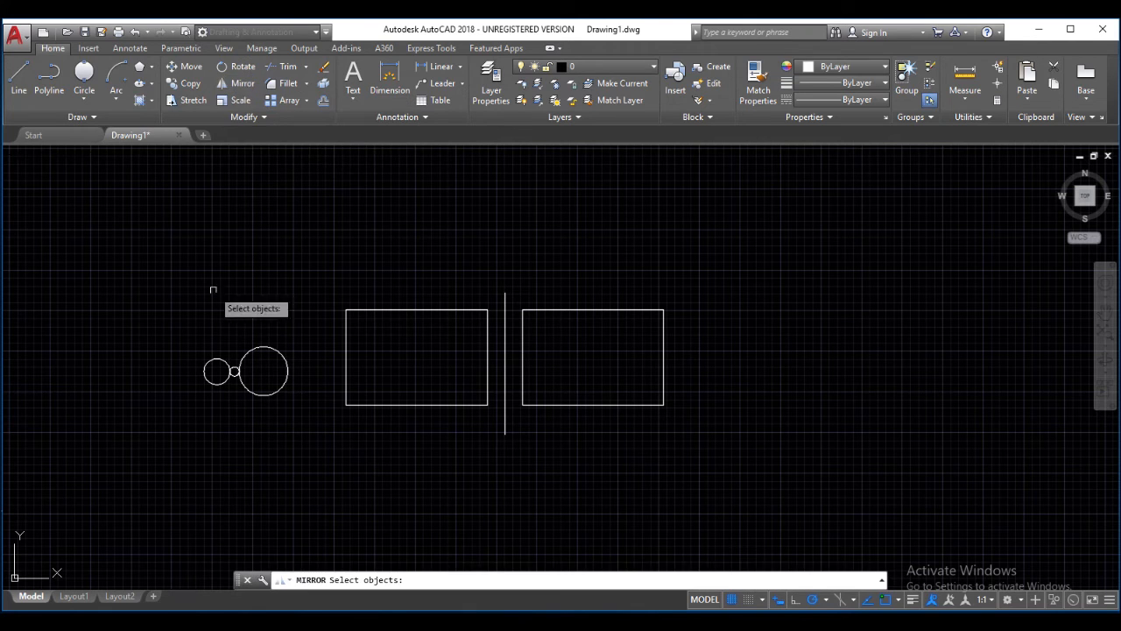
scroll(218, 353, up, 2)
scroll(219, 353, up, 2)
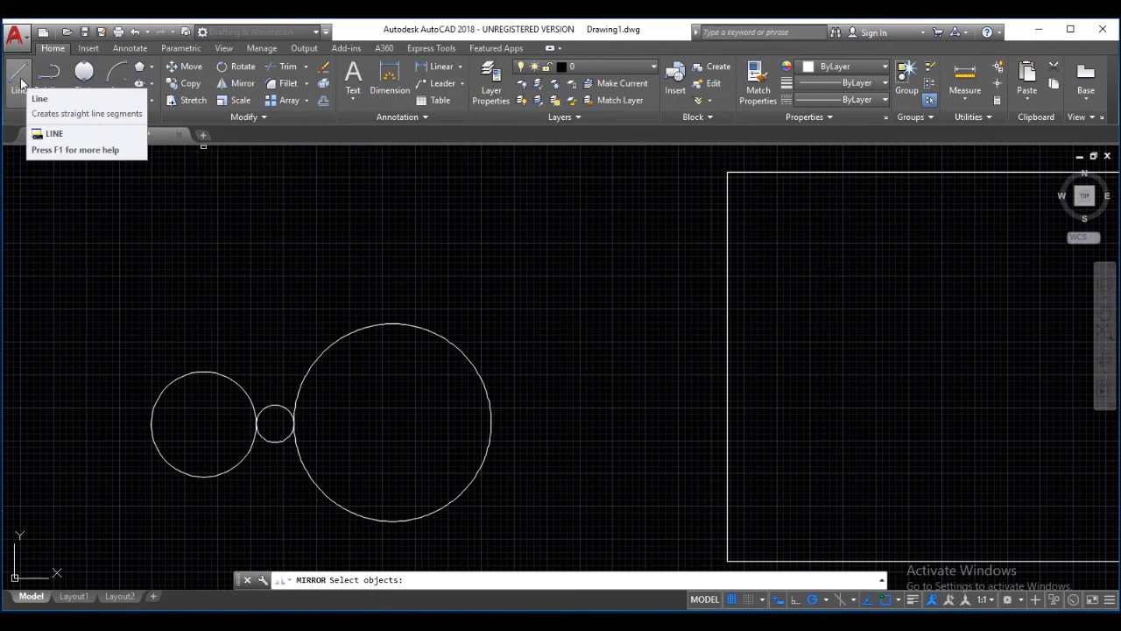
click(301, 376)
click(275, 404)
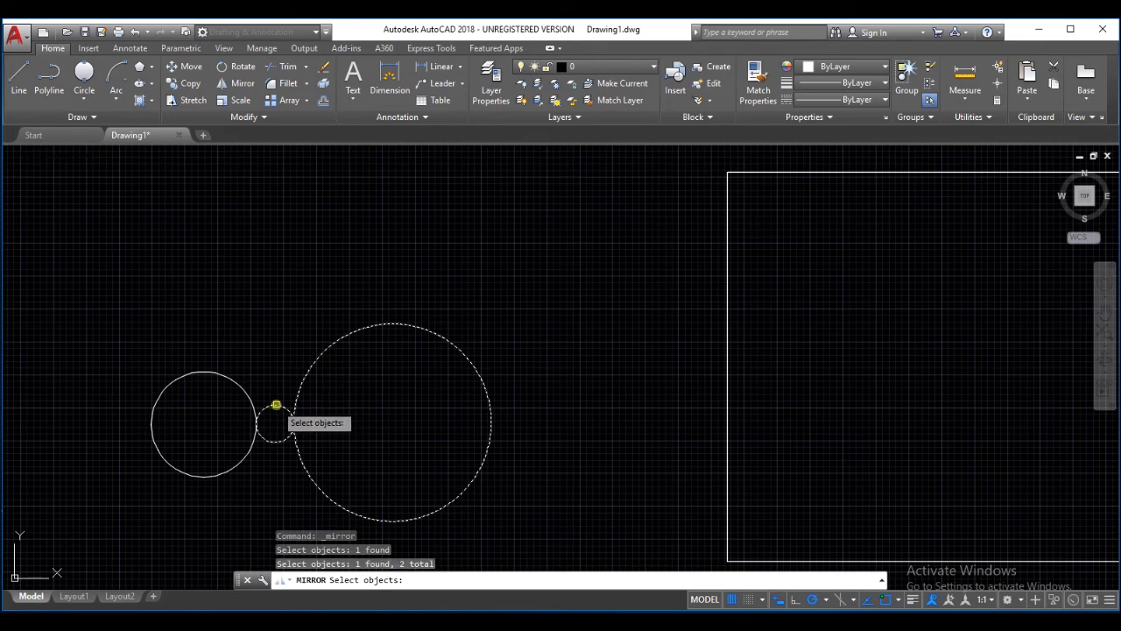
click(234, 378)
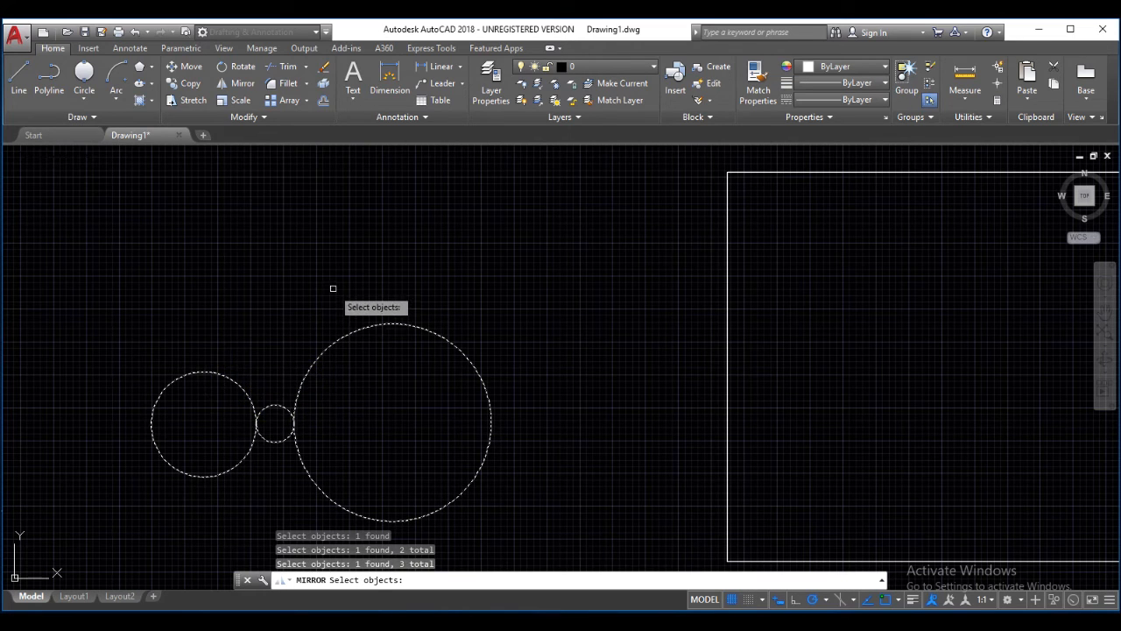
key(Return)
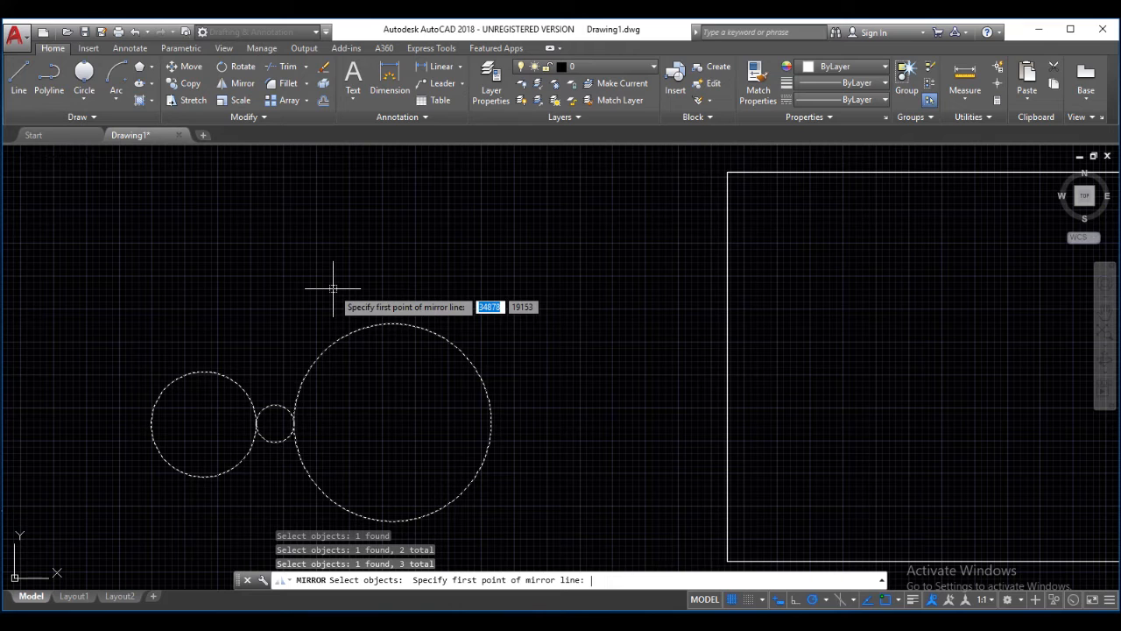
click(132, 269)
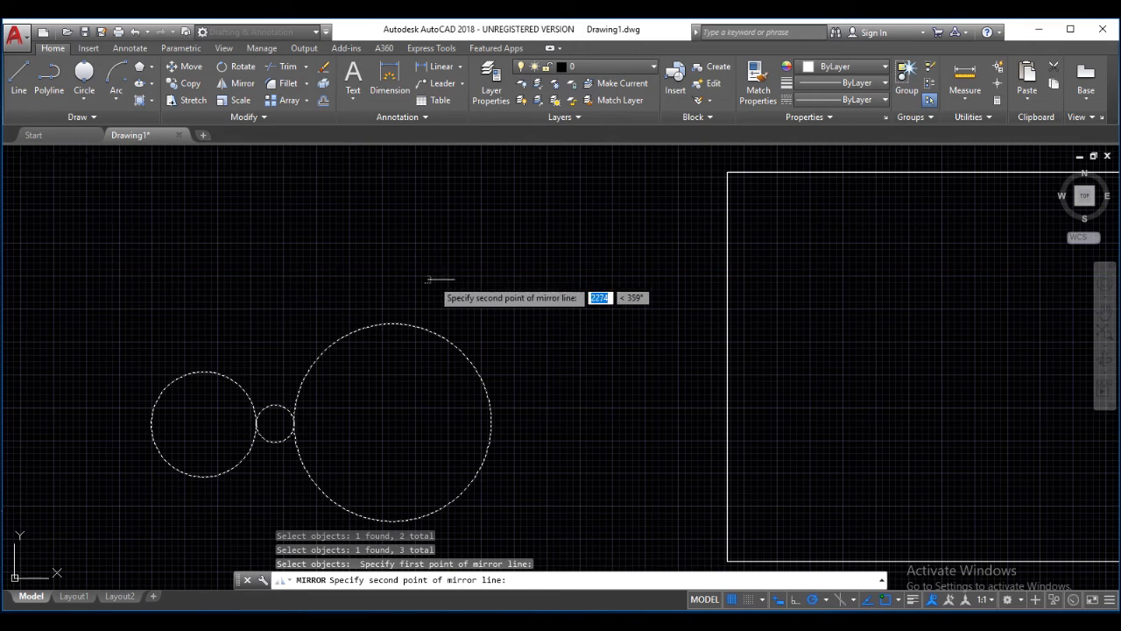
scroll(487, 273, down, 2)
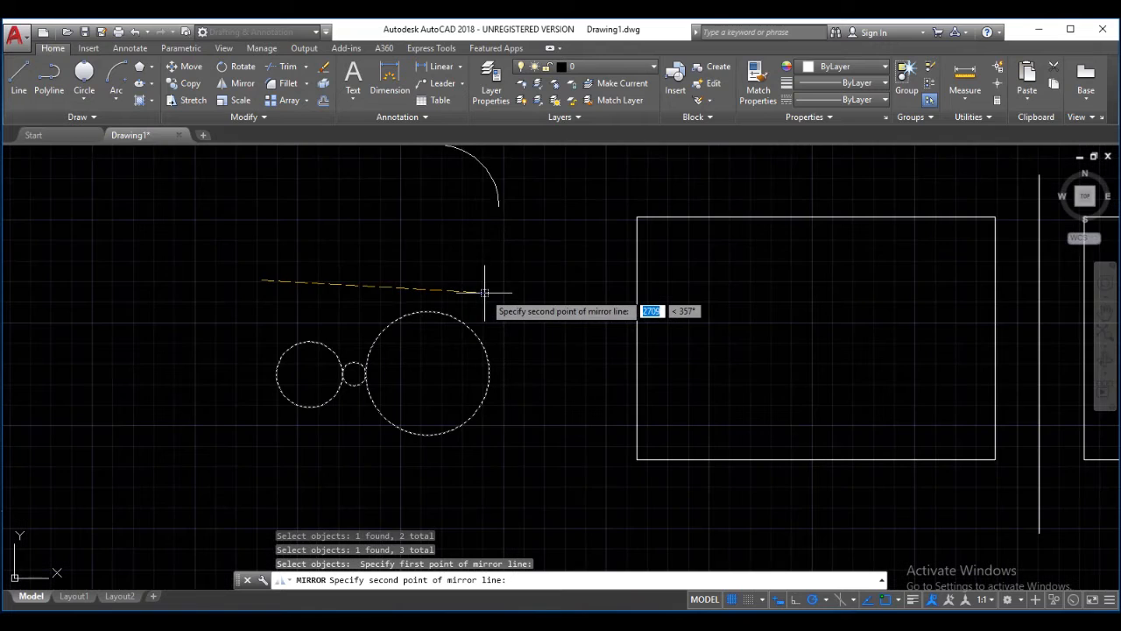
middle_drag(487, 276, 486, 332)
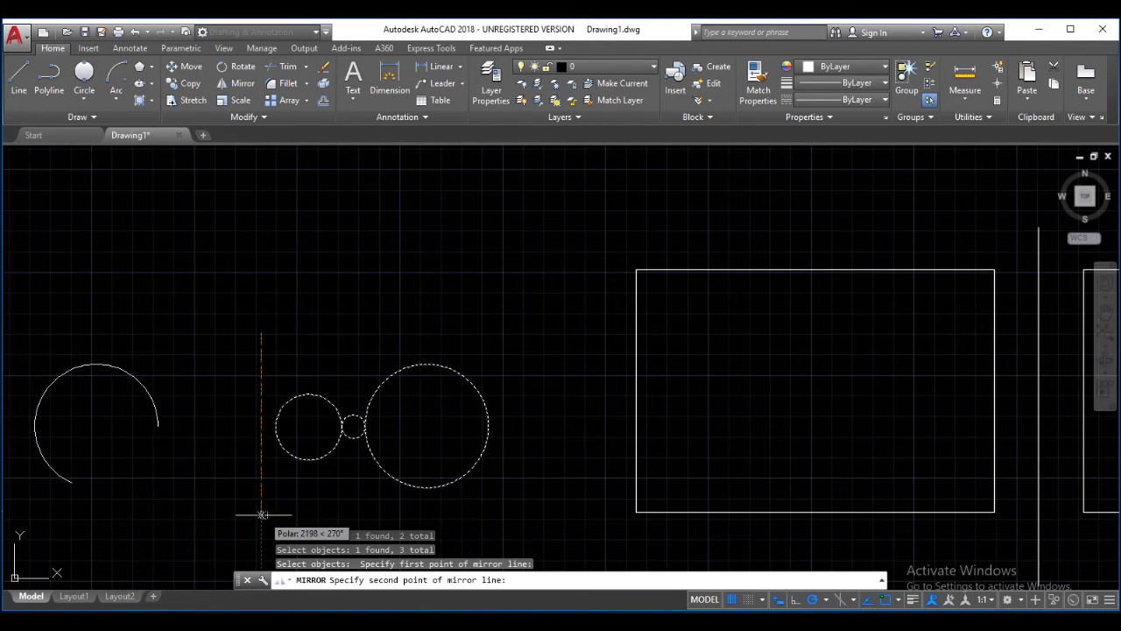
click(493, 333)
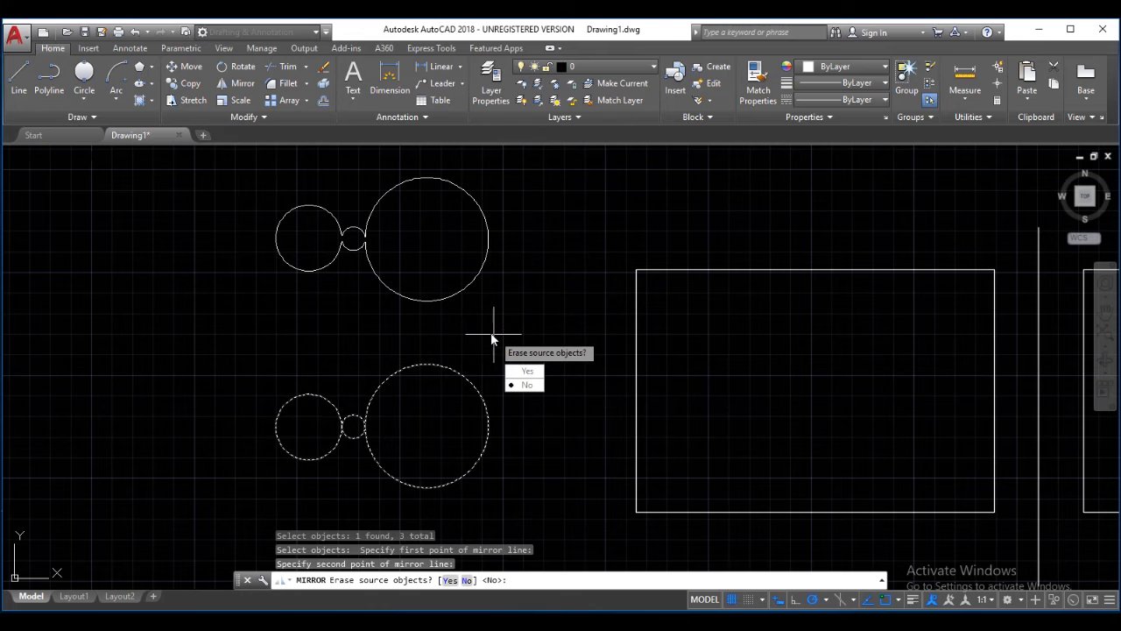
key(Return)
Step: Mirror both rows of circles about a vertical line just left of them, keeping the source circles
scroll(456, 337, down, 2)
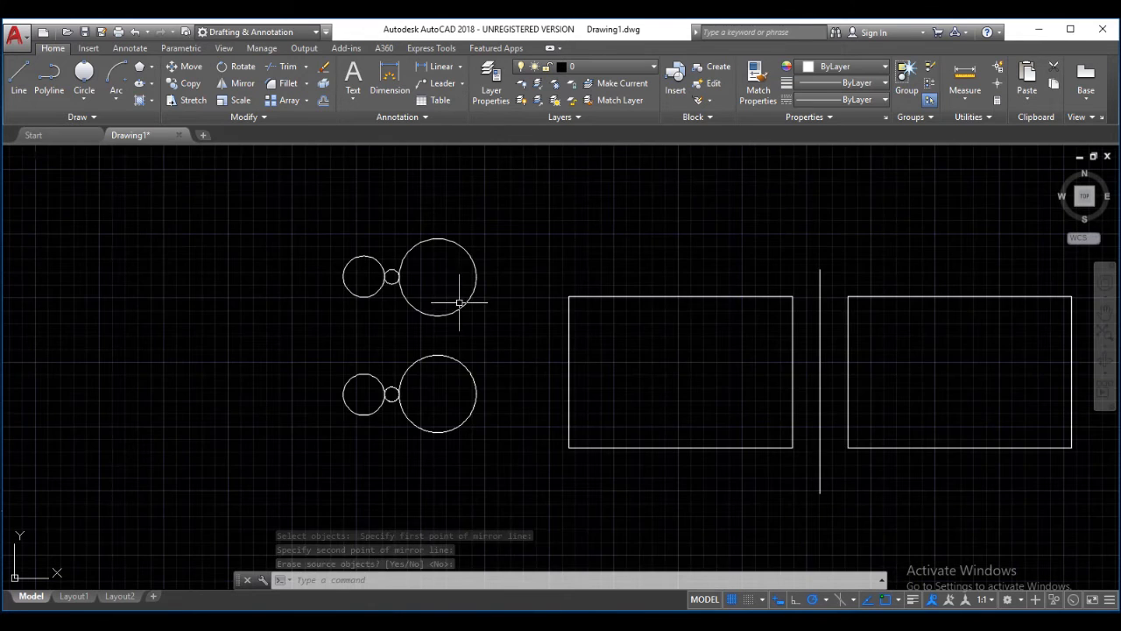
click(242, 89)
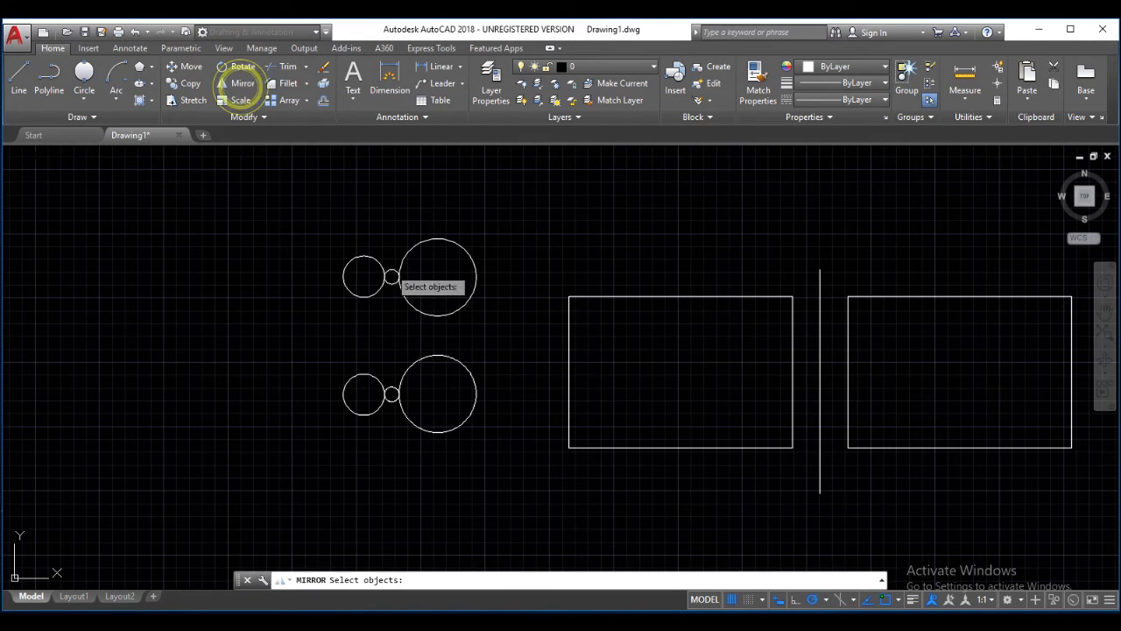
click(324, 194)
click(502, 471)
key(Return)
click(317, 235)
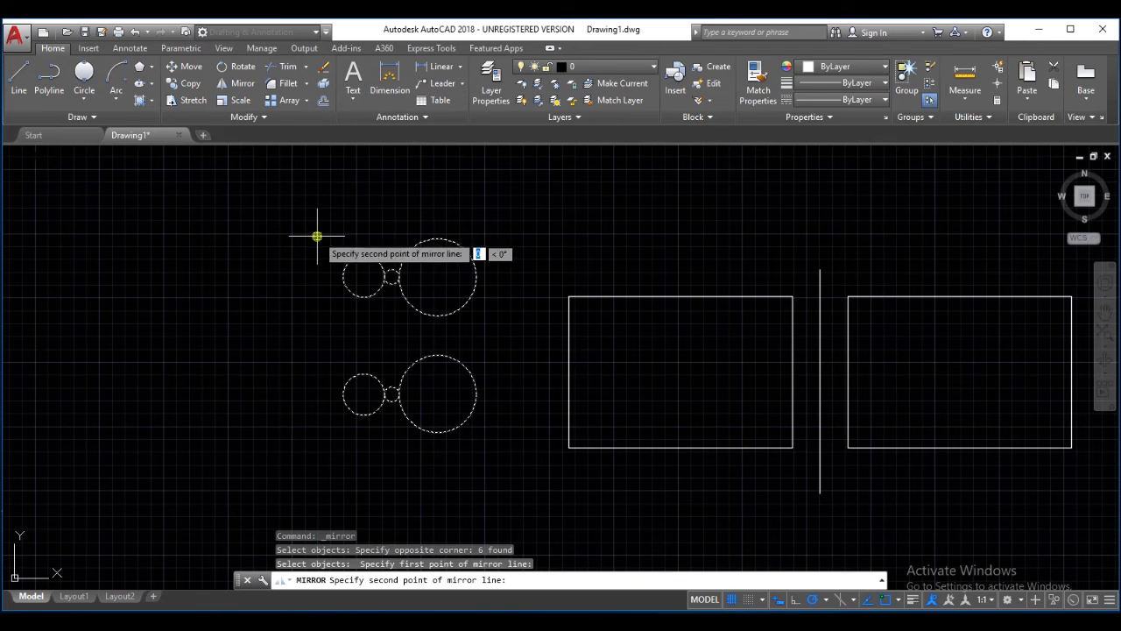
click(315, 460)
key(Return)
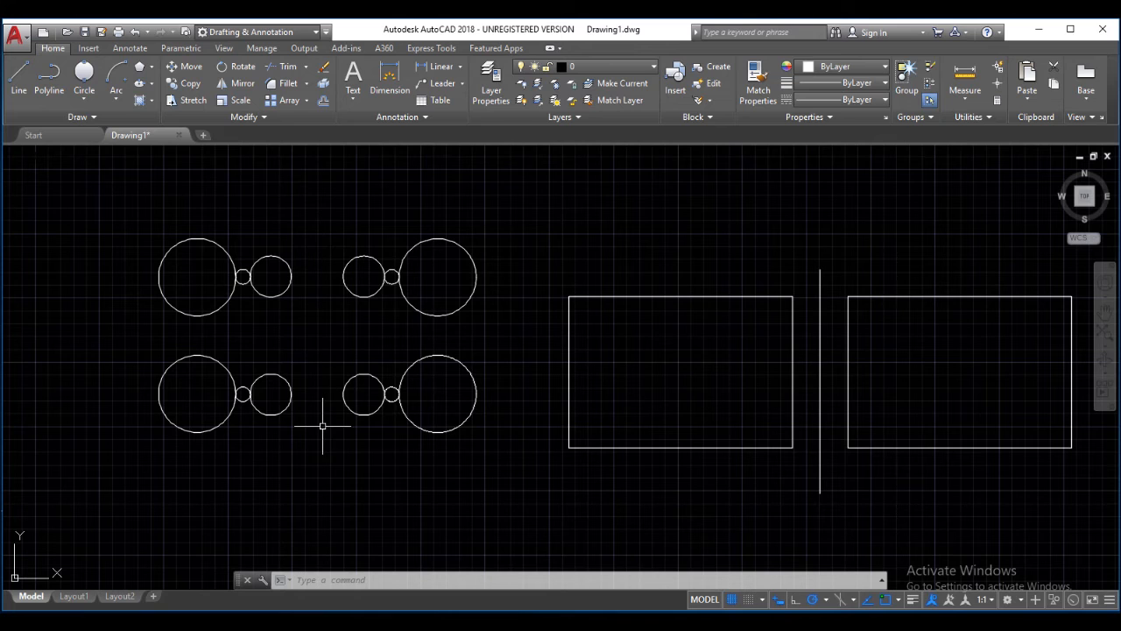
Step: Delete all the circles, both rectangles and the mirror line from the drawing
scroll(319, 421, down, 3)
click(242, 332)
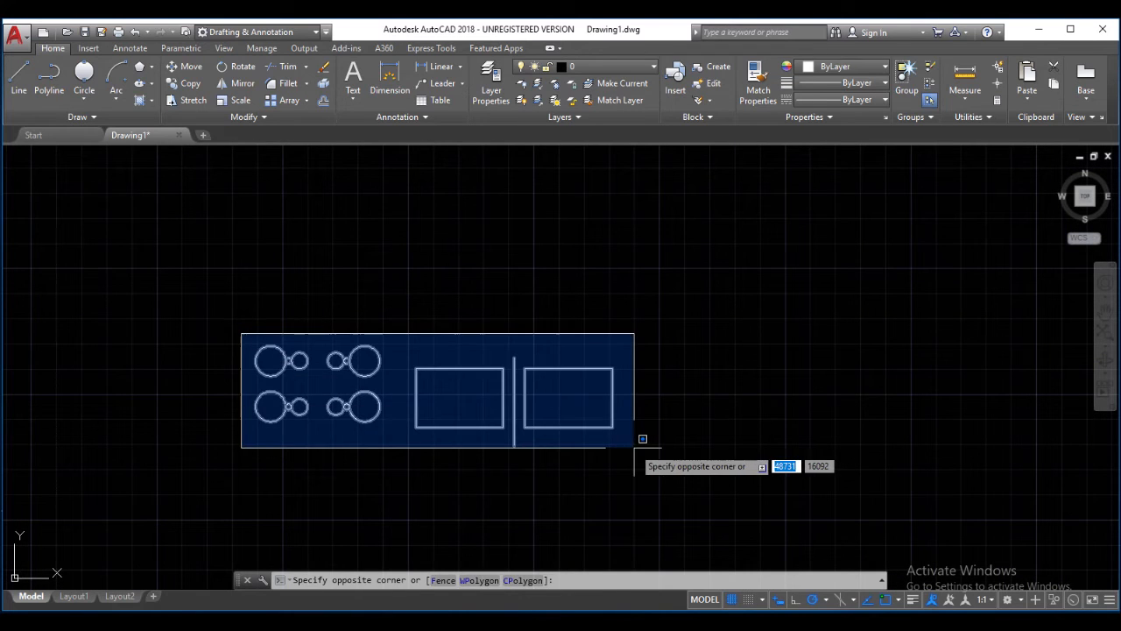
click(644, 442)
key(Delete)
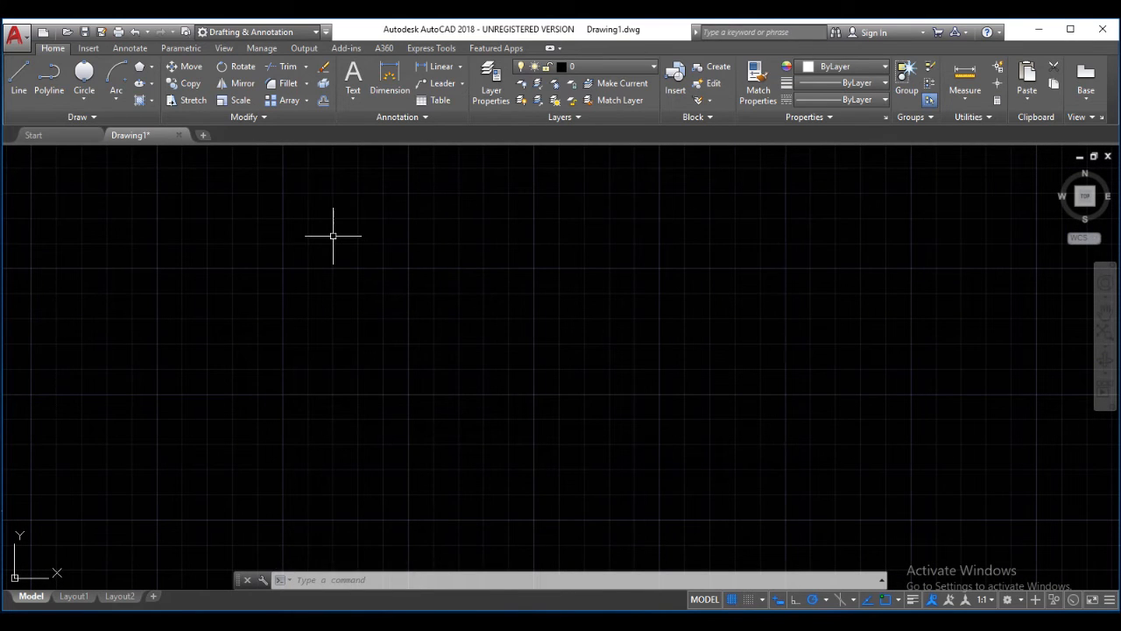
Step: Draw a chain of six connected, self-crossing lines, ending with a vertical segment about 8500 long and a horizontal one to its right
click(19, 79)
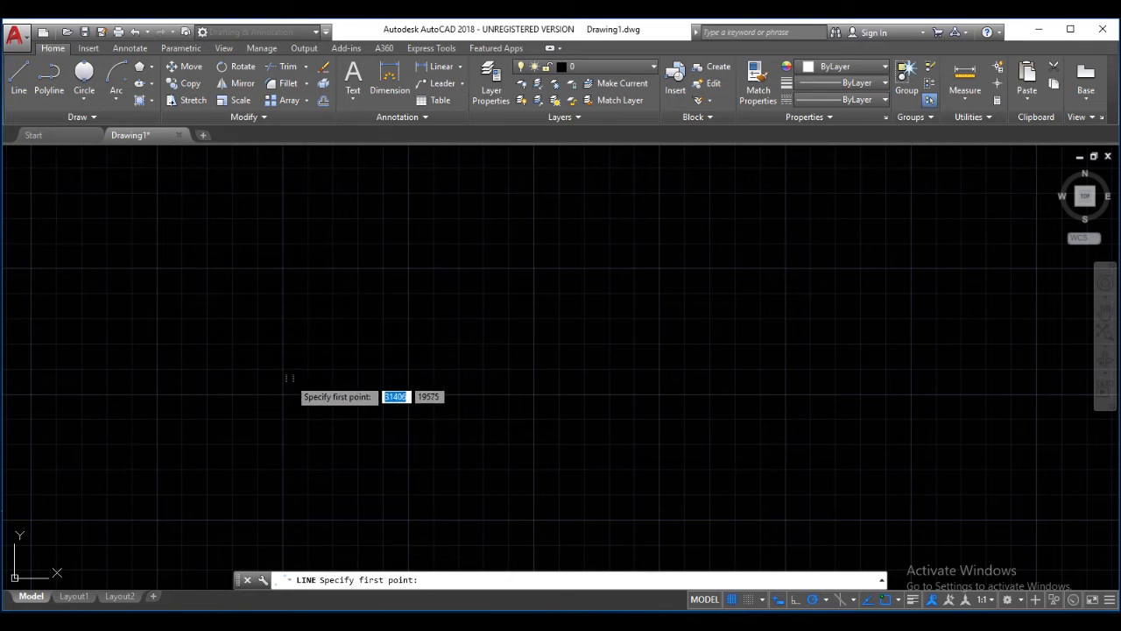
click(304, 382)
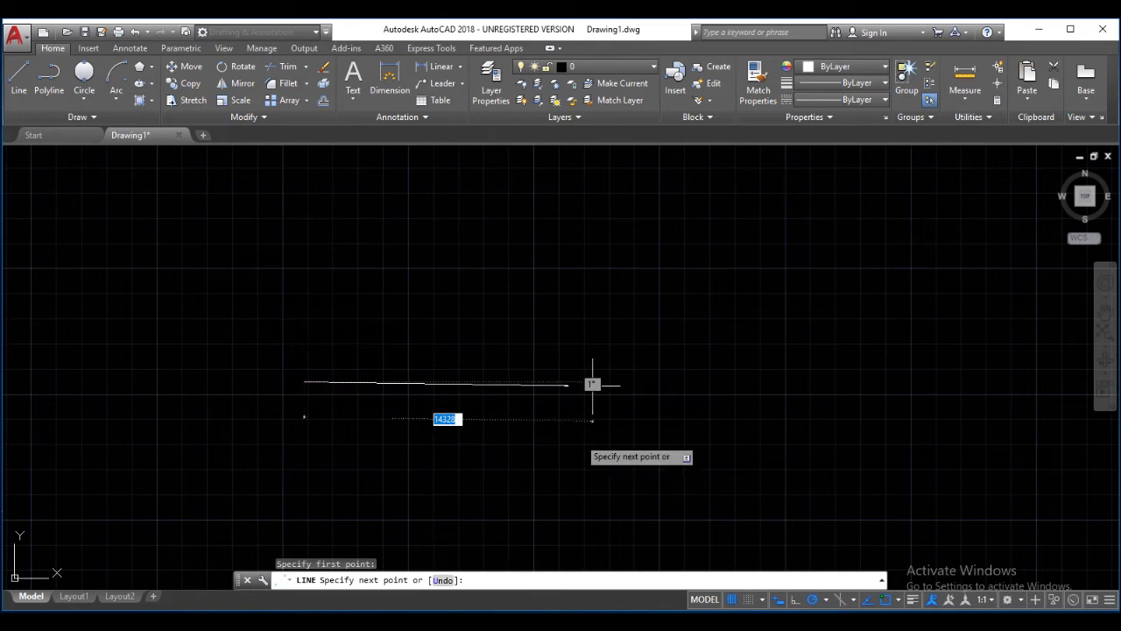
click(574, 458)
click(570, 257)
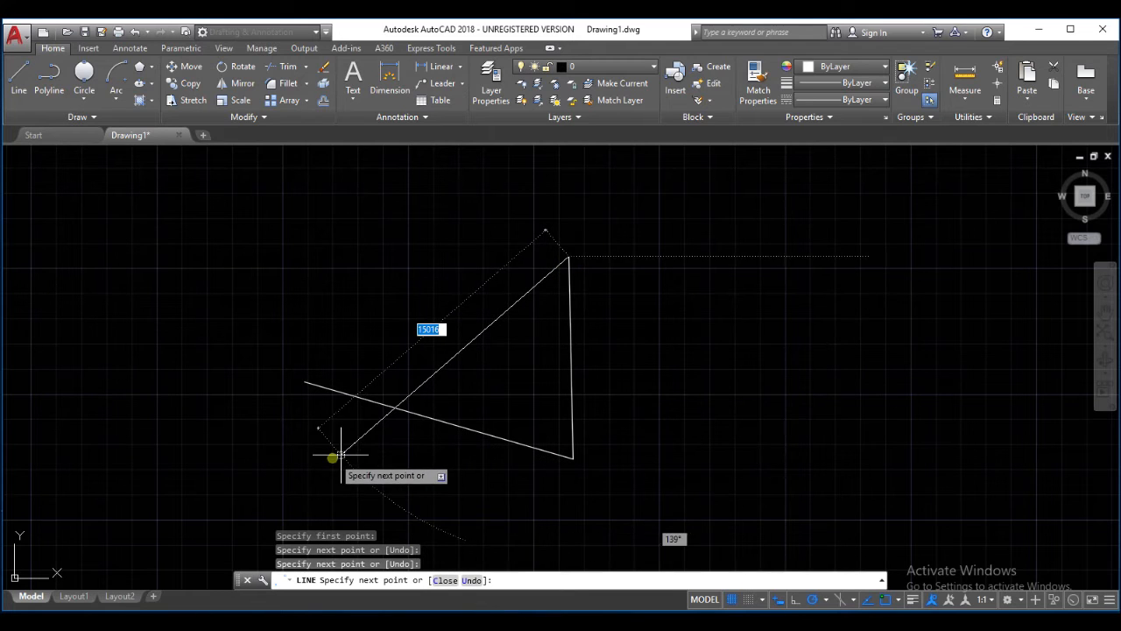
click(334, 457)
click(487, 507)
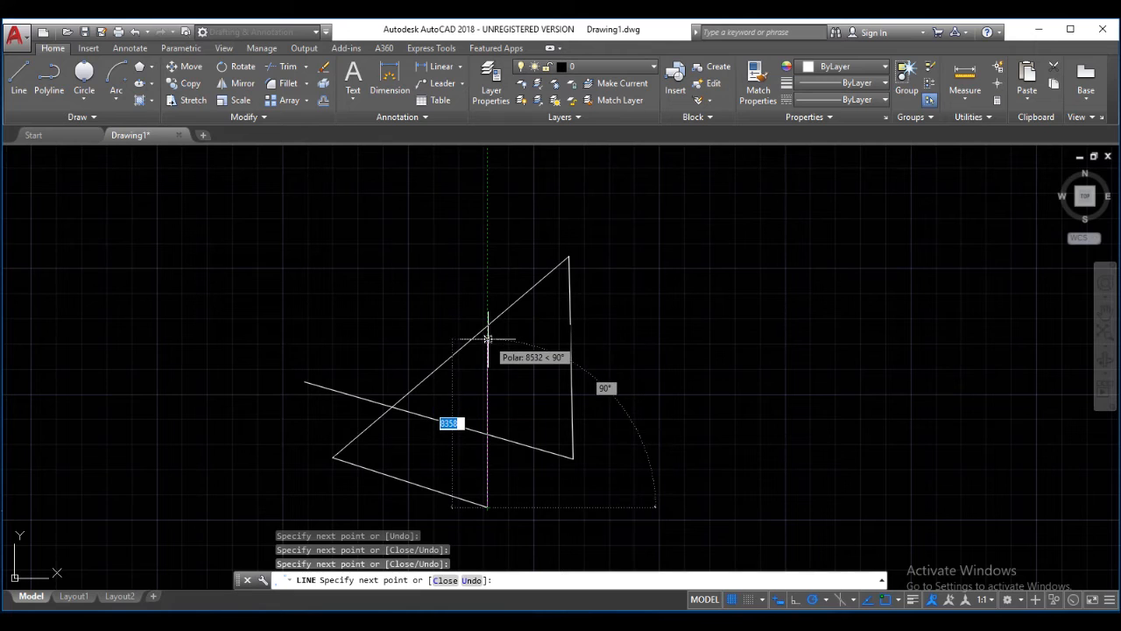
click(487, 341)
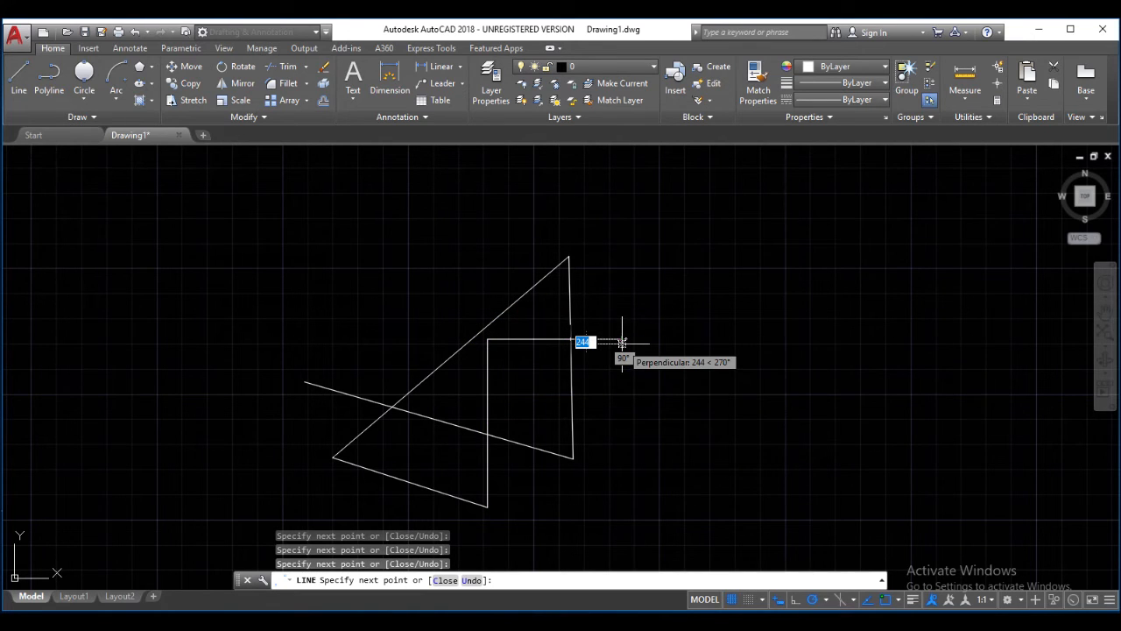
click(622, 342)
key(Return)
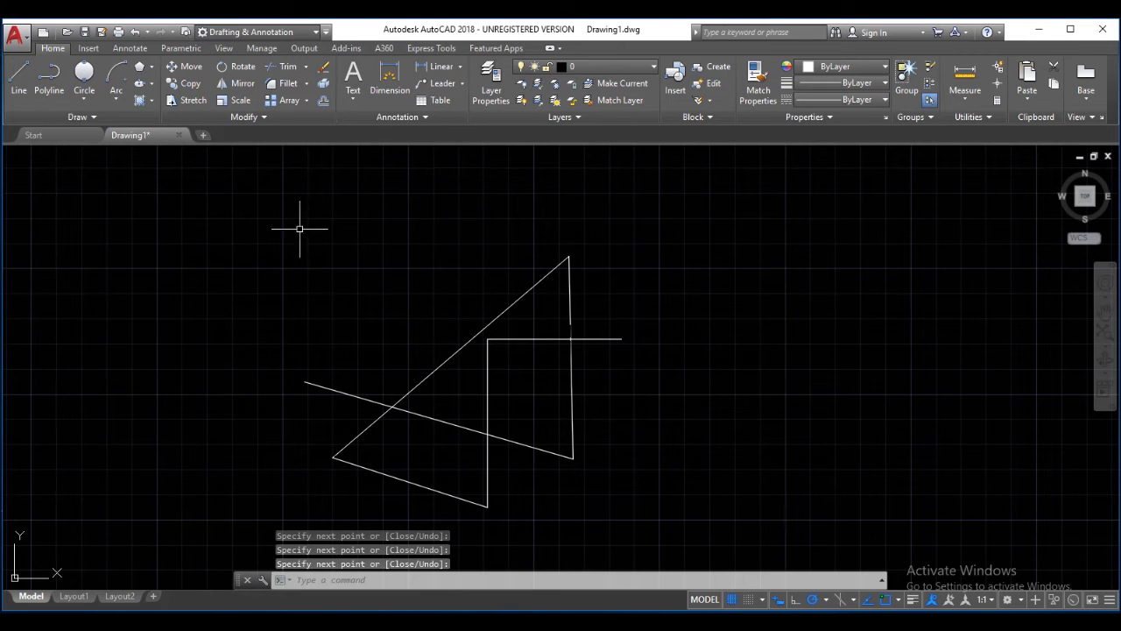
Step: Copy the whole self-crossing line figure horizontally to the right so that it sits beside the original
scroll(419, 426, up, 2)
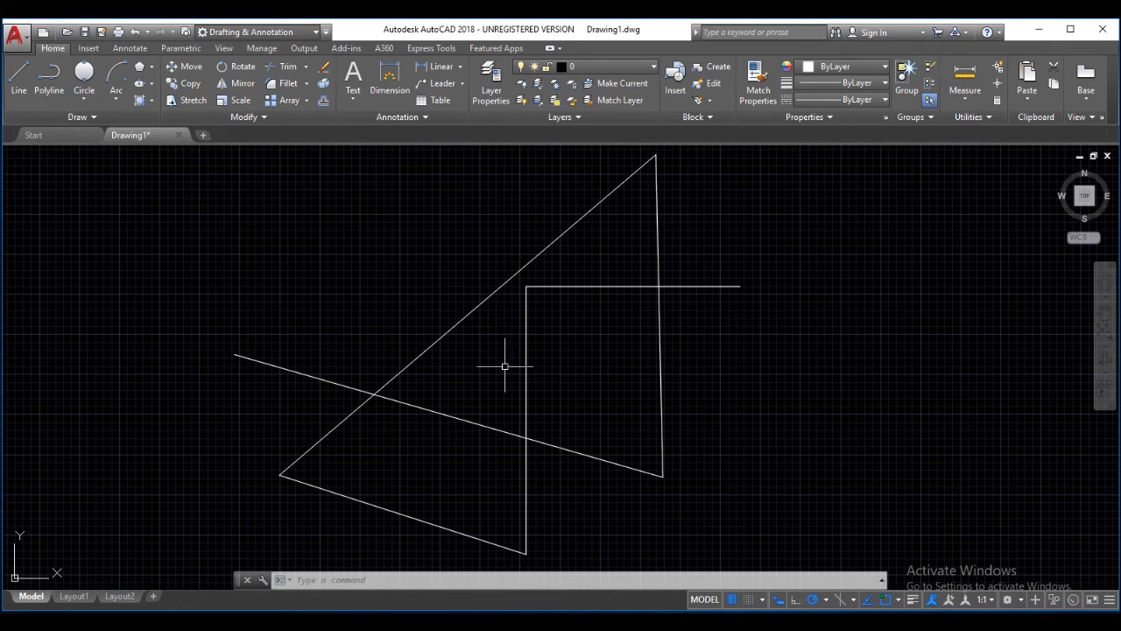
scroll(317, 325, down, 2)
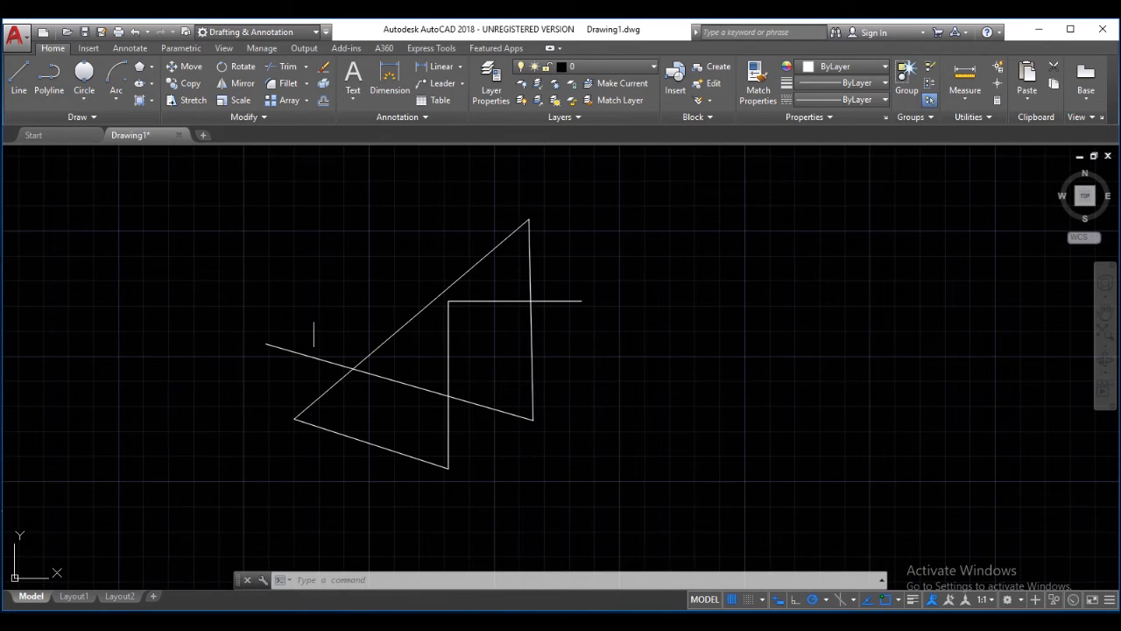
click(232, 179)
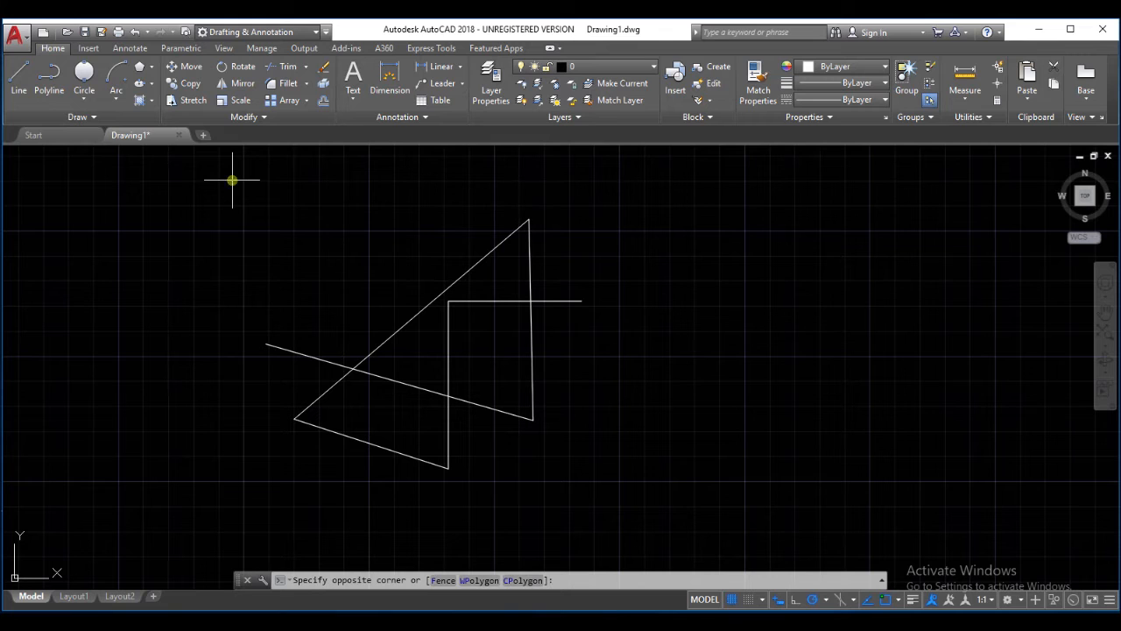
click(631, 523)
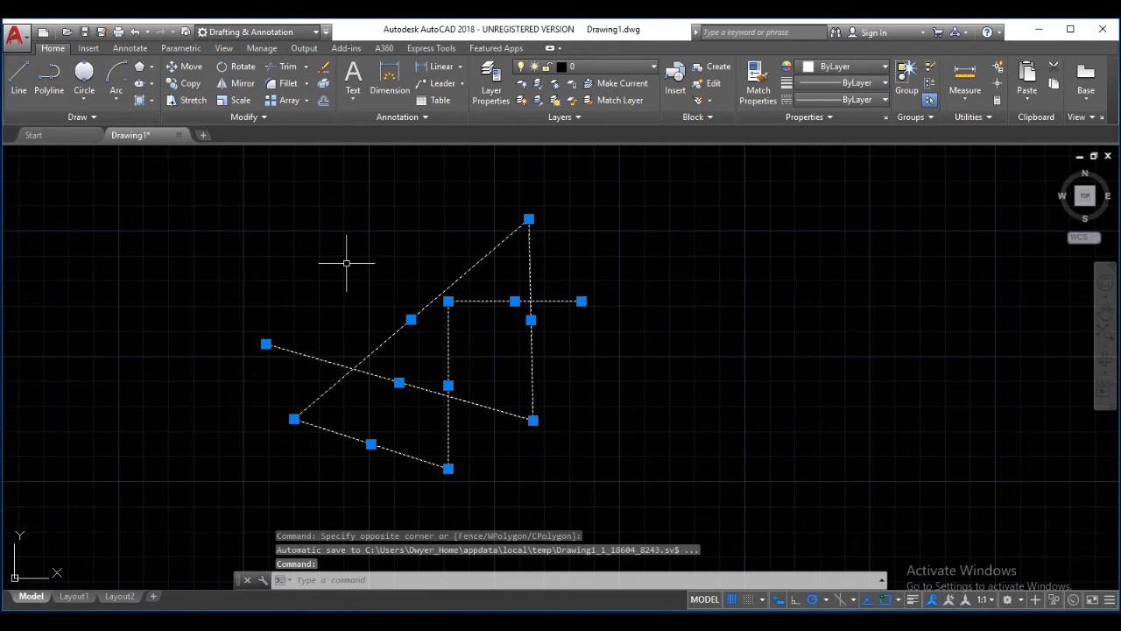
click(191, 83)
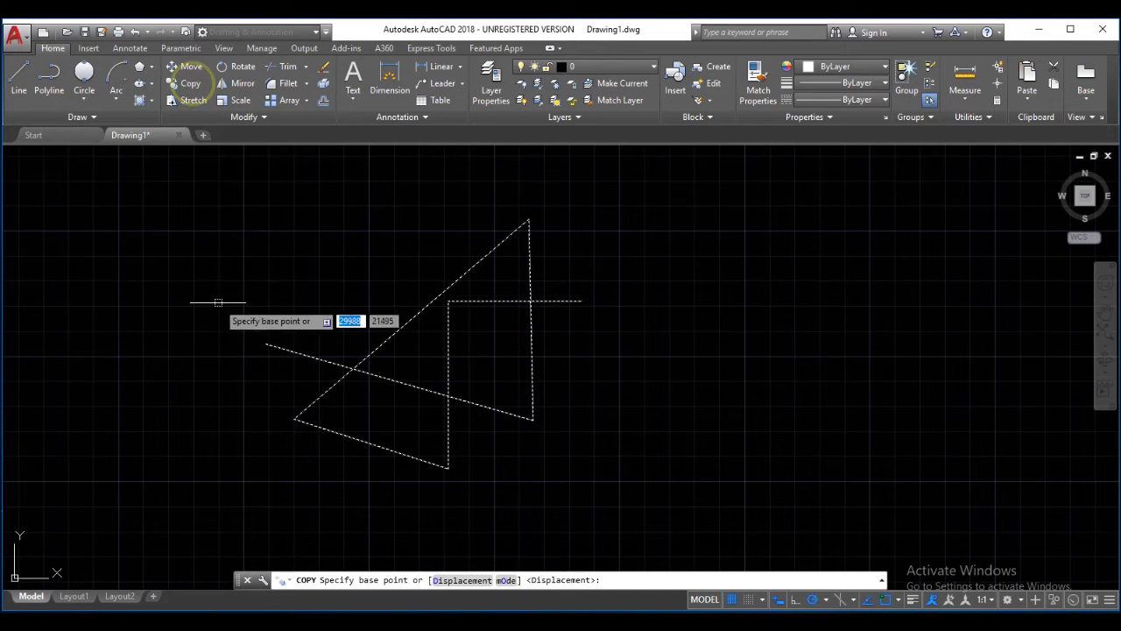
click(218, 303)
click(576, 302)
key(Return)
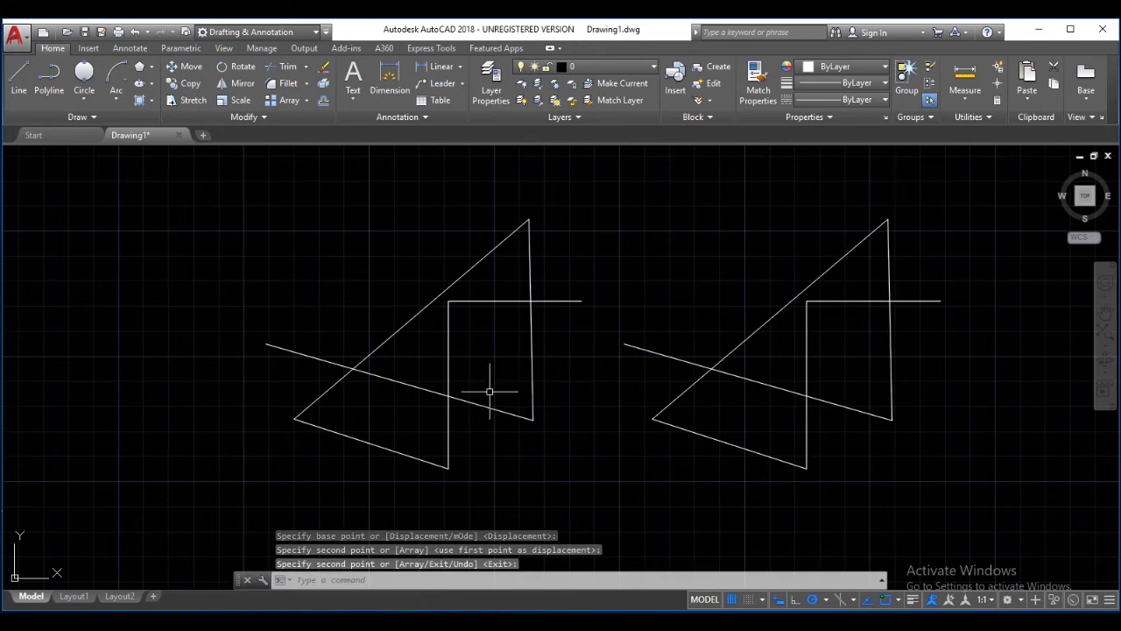
Step: Trim the original figure's slanted crossing line between the long diagonal and the vertical line, using those two as cutting edges
click(282, 66)
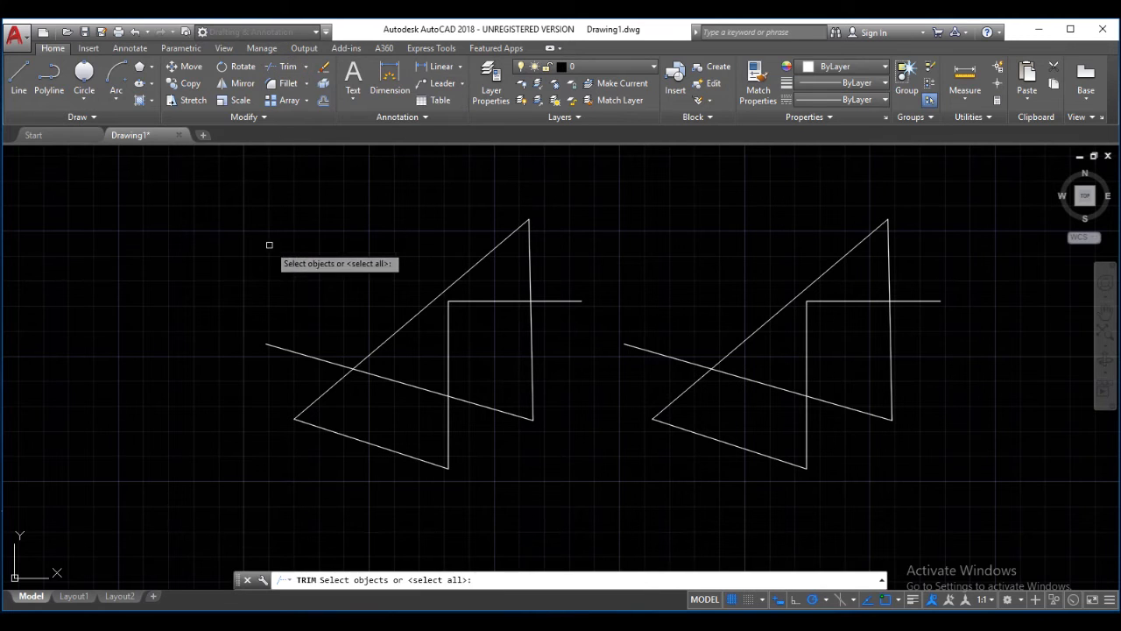
click(397, 330)
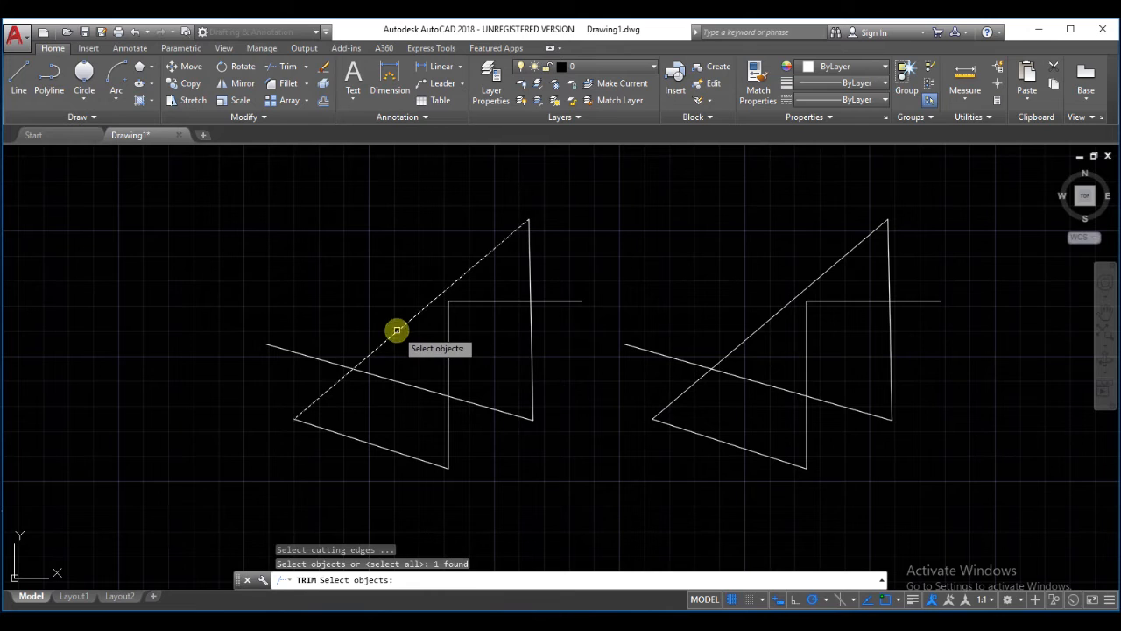
click(449, 345)
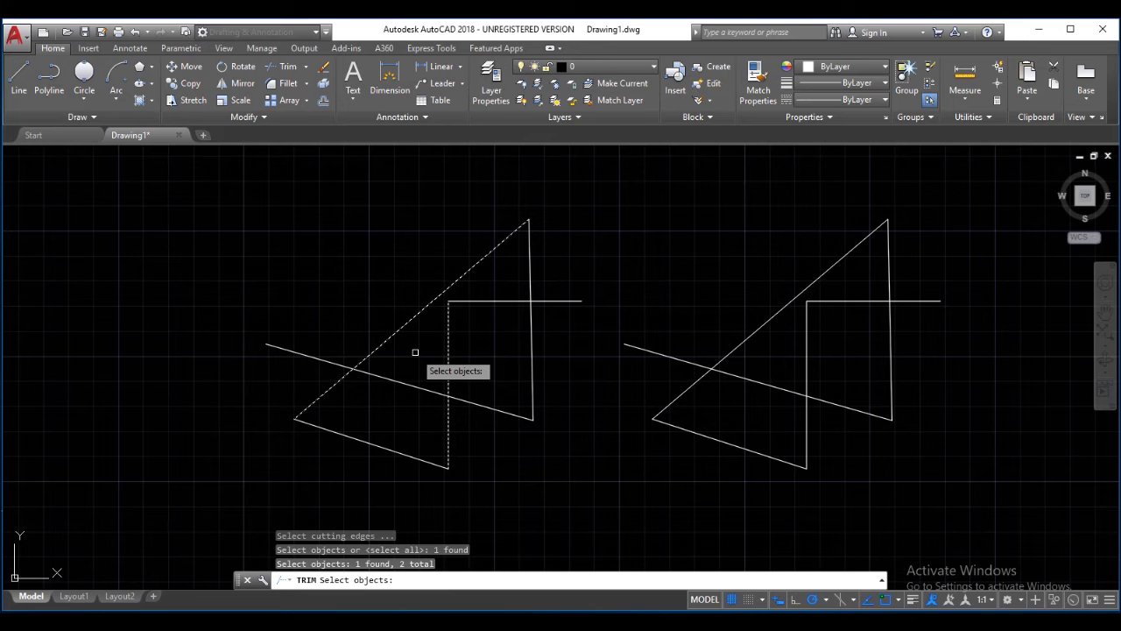
key(Return)
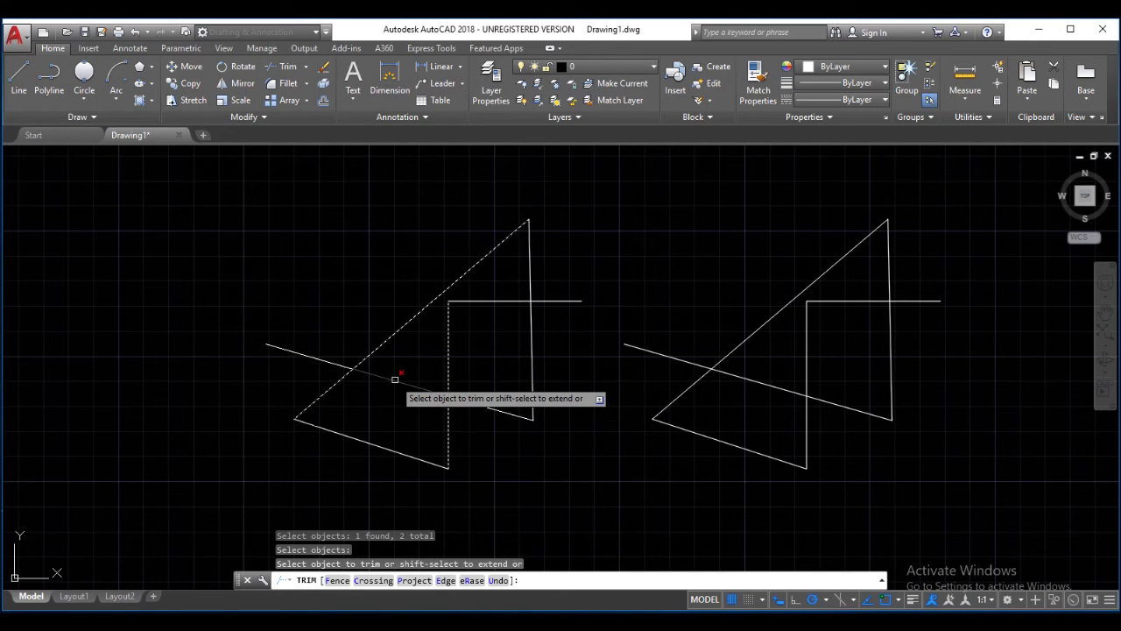
click(395, 378)
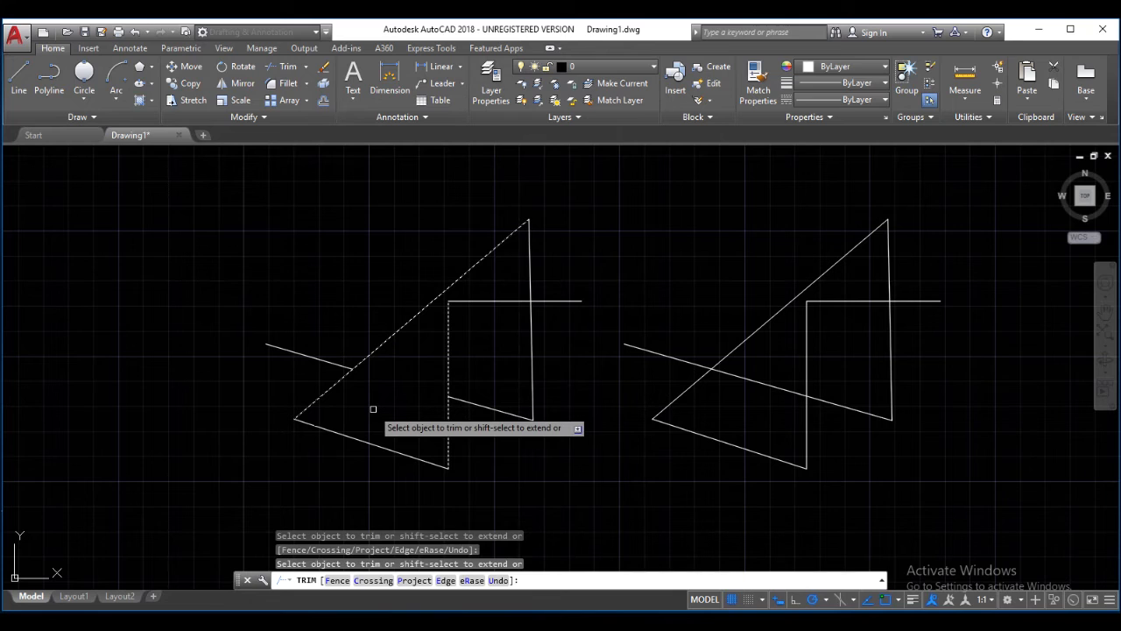
key(Escape)
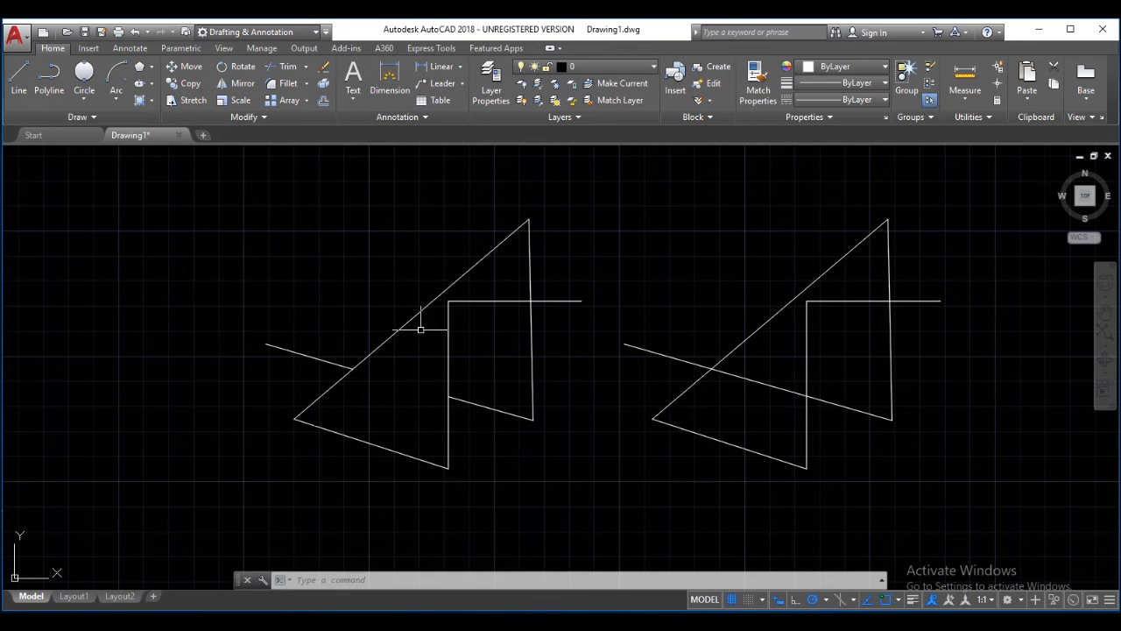
Step: Trim the original figure's horizontal line where it extends past the near-vertical right line, using that line as the cutting edge
click(287, 67)
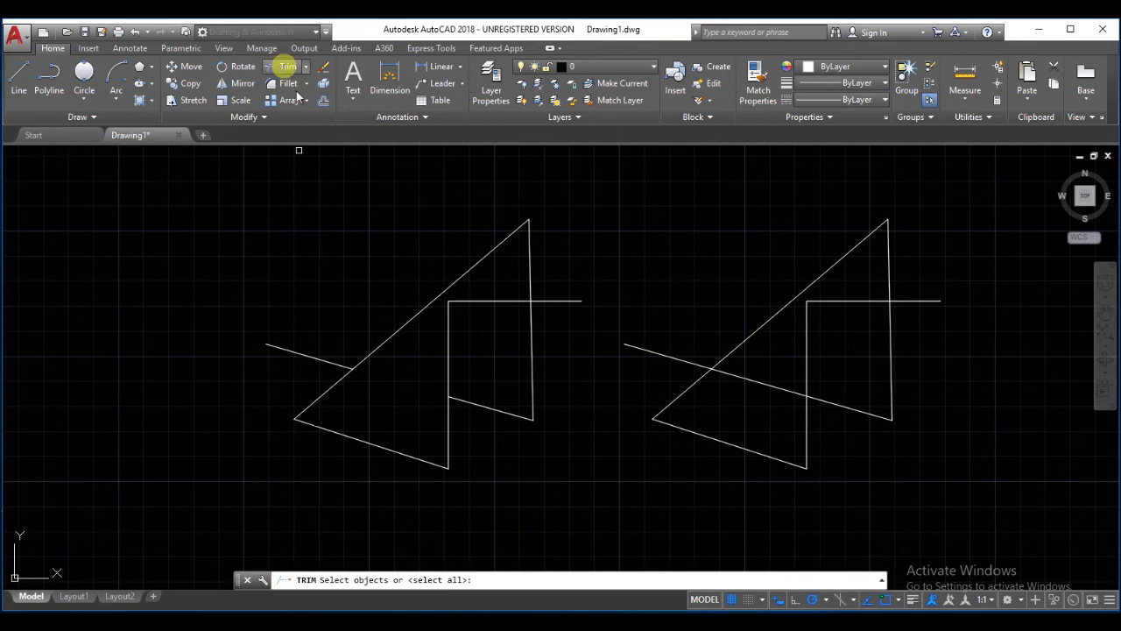
click(529, 258)
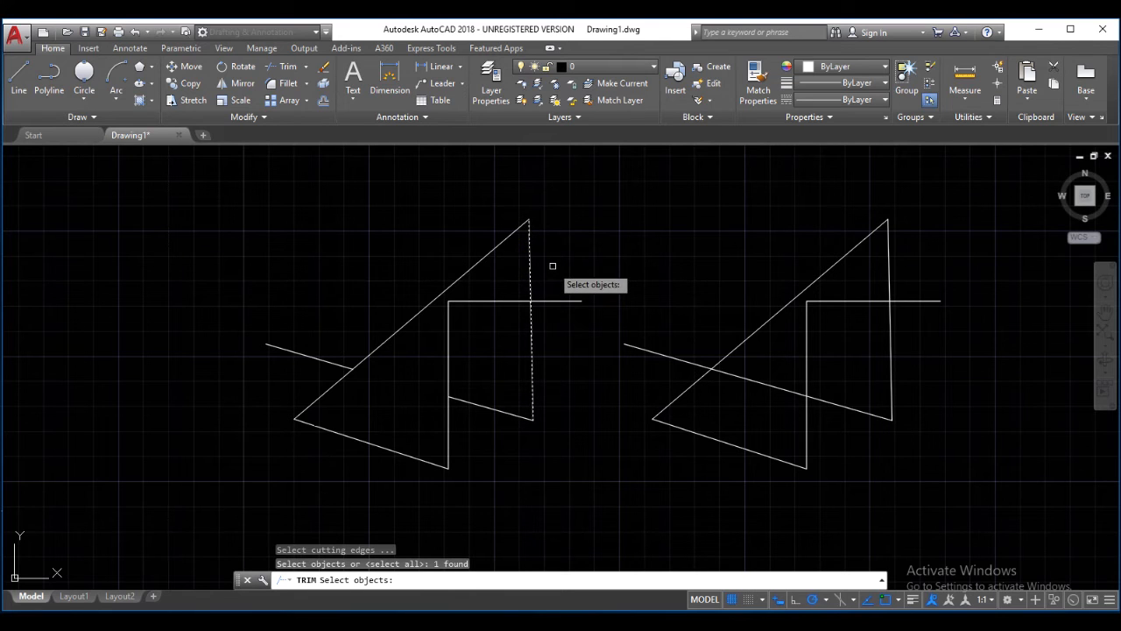
key(Return)
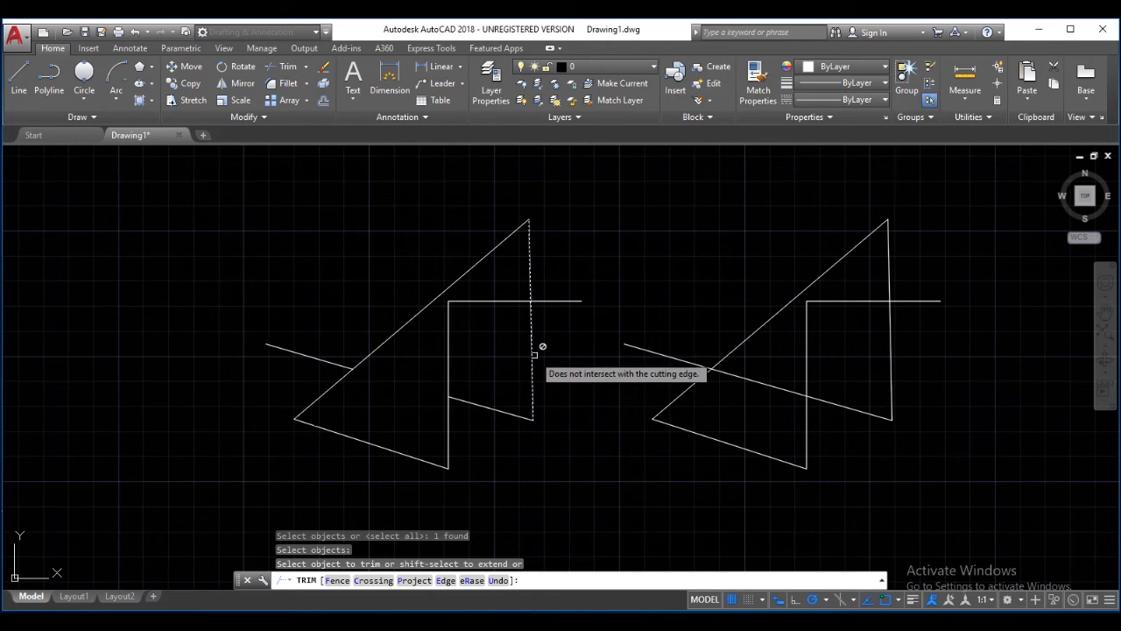
click(543, 301)
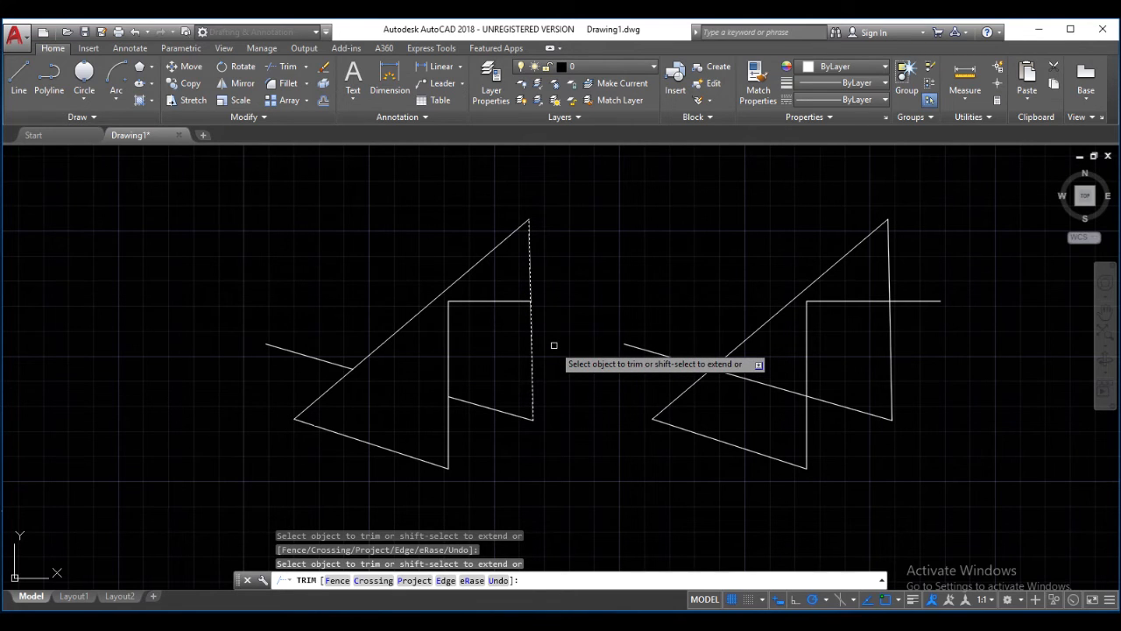
key(Return)
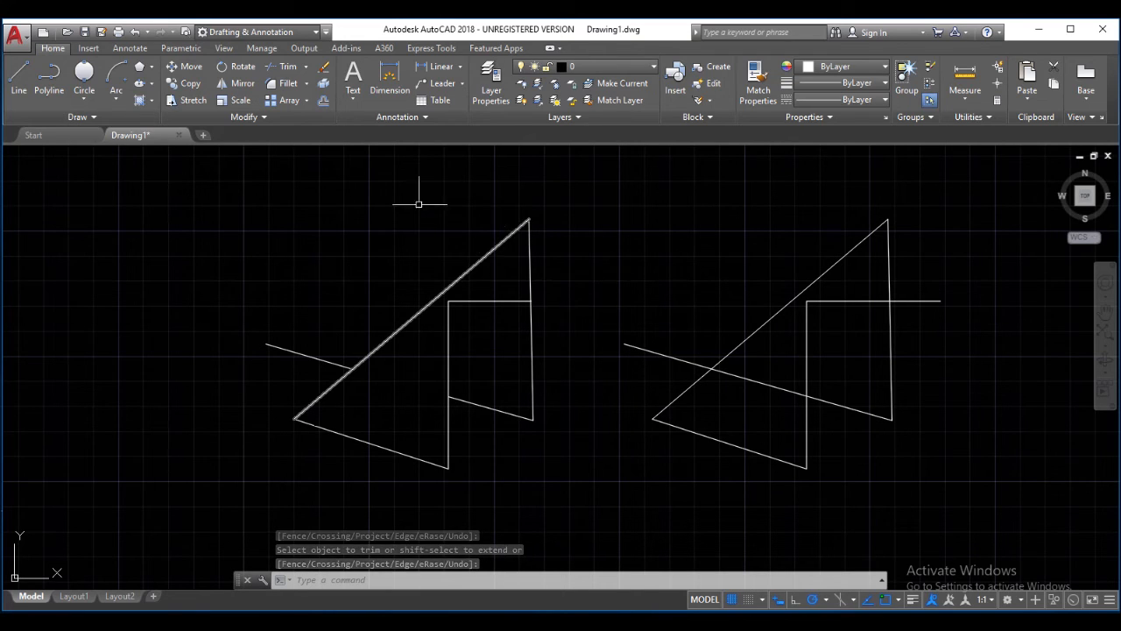
Step: With all objects as cutting edges, trim the copy's horizontal overhang, the upper part of its right line and the slanted line's middle section
click(290, 70)
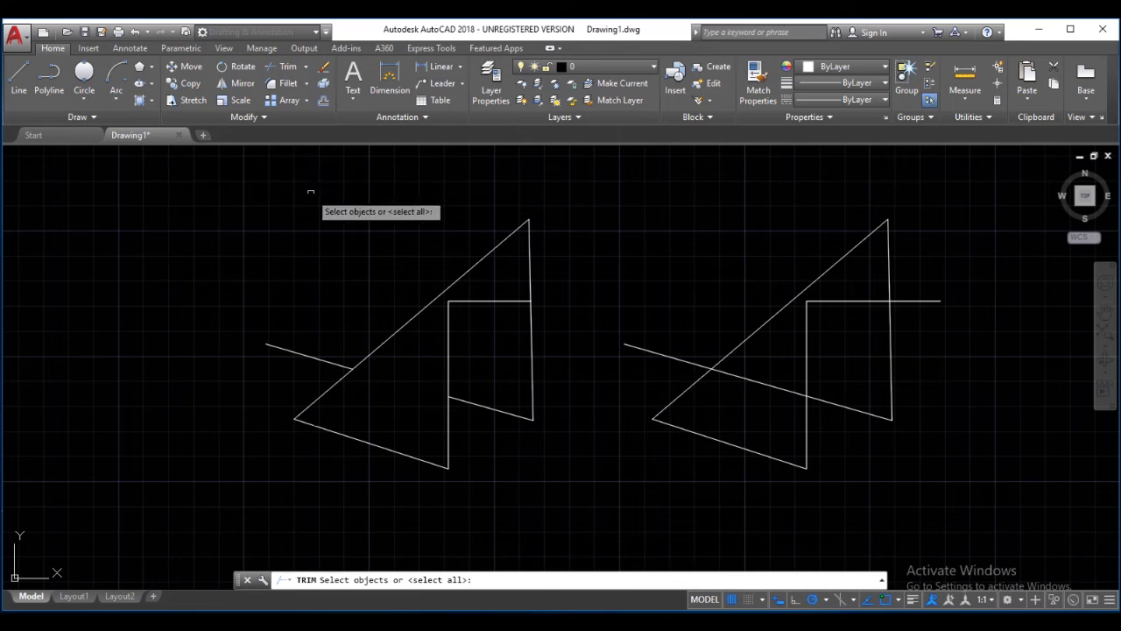
key(Return)
middle_drag(653, 290, 496, 301)
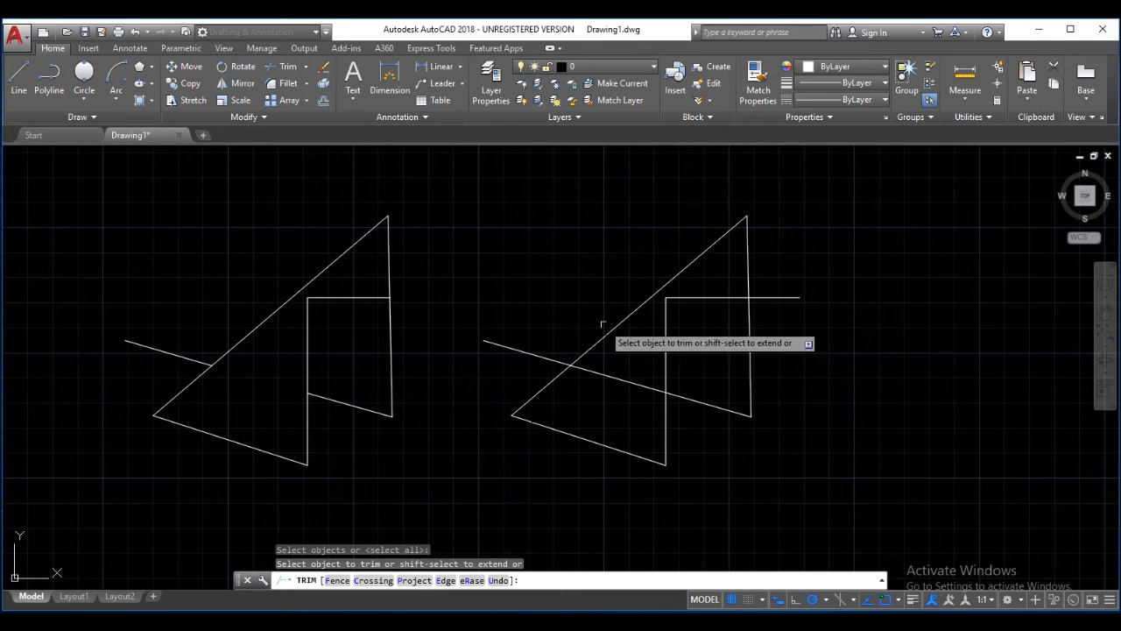
click(782, 296)
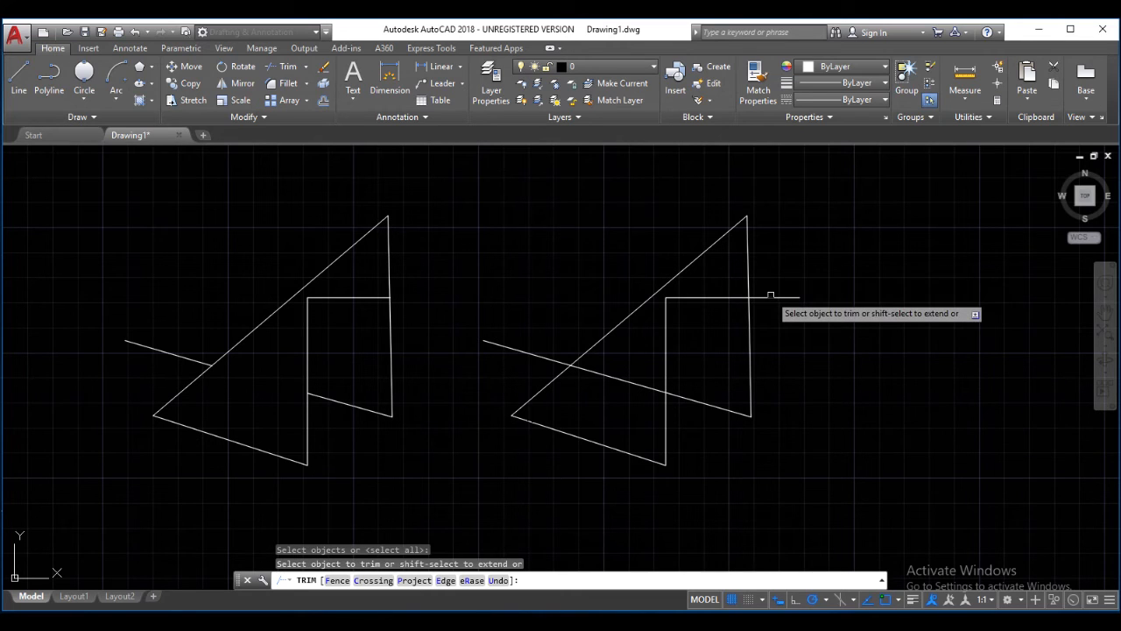
click(771, 296)
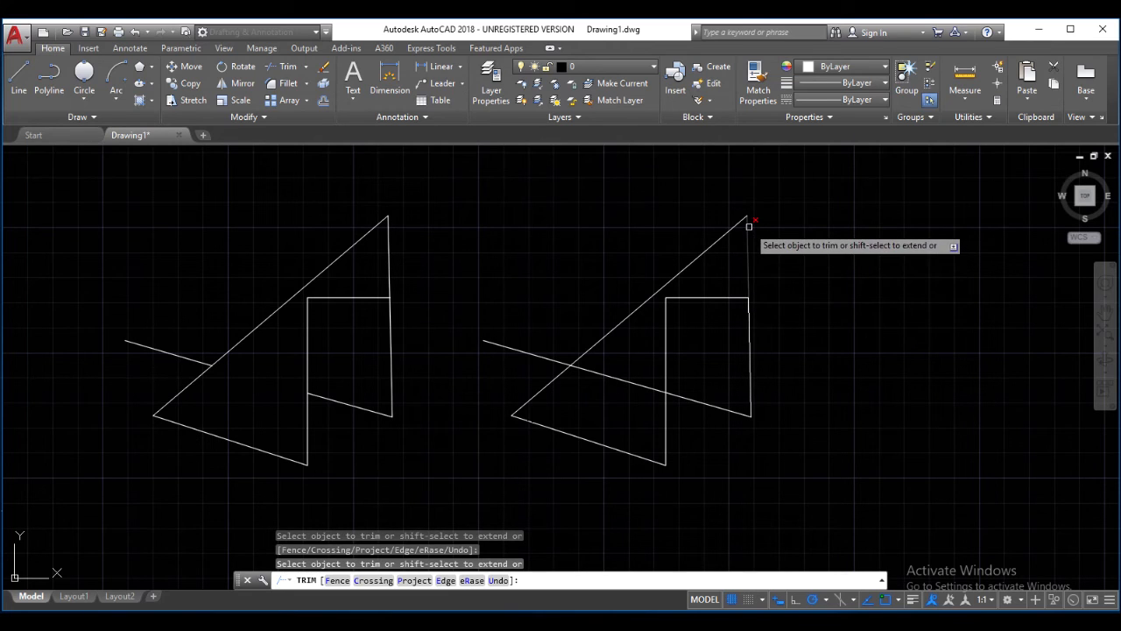
click(747, 256)
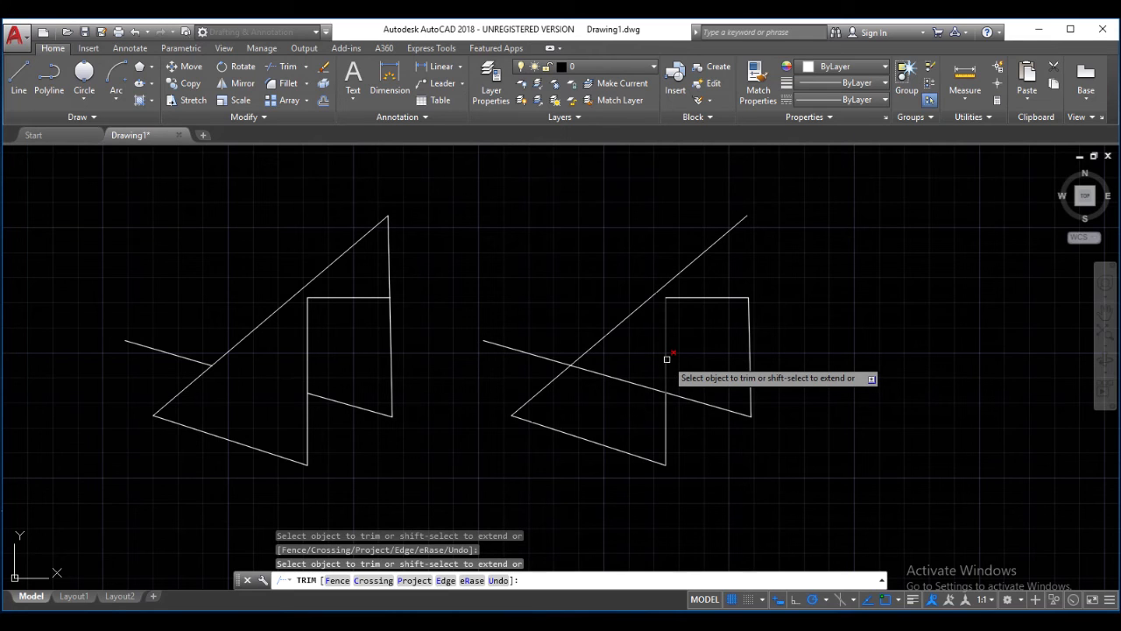
click(602, 371)
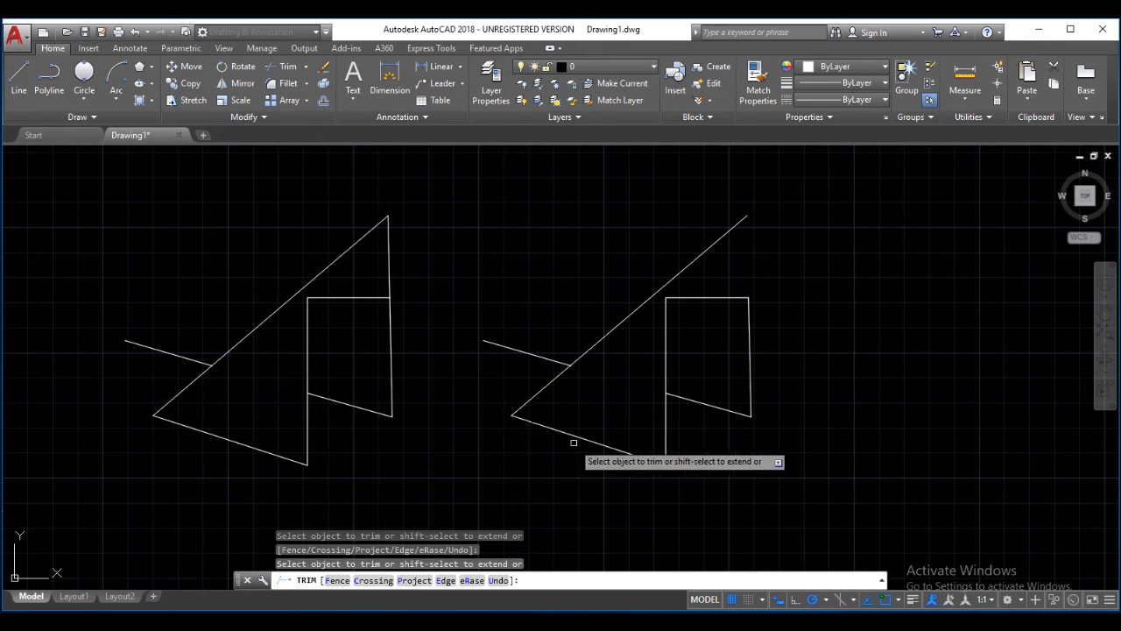
scroll(582, 443, up, 2)
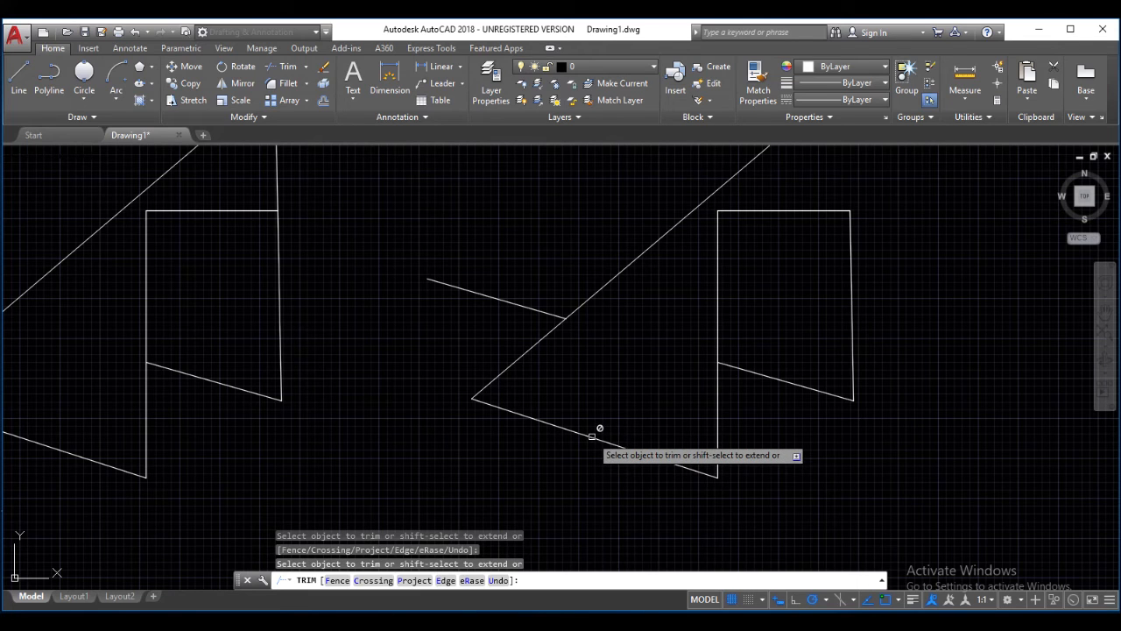
scroll(599, 431, down, 2)
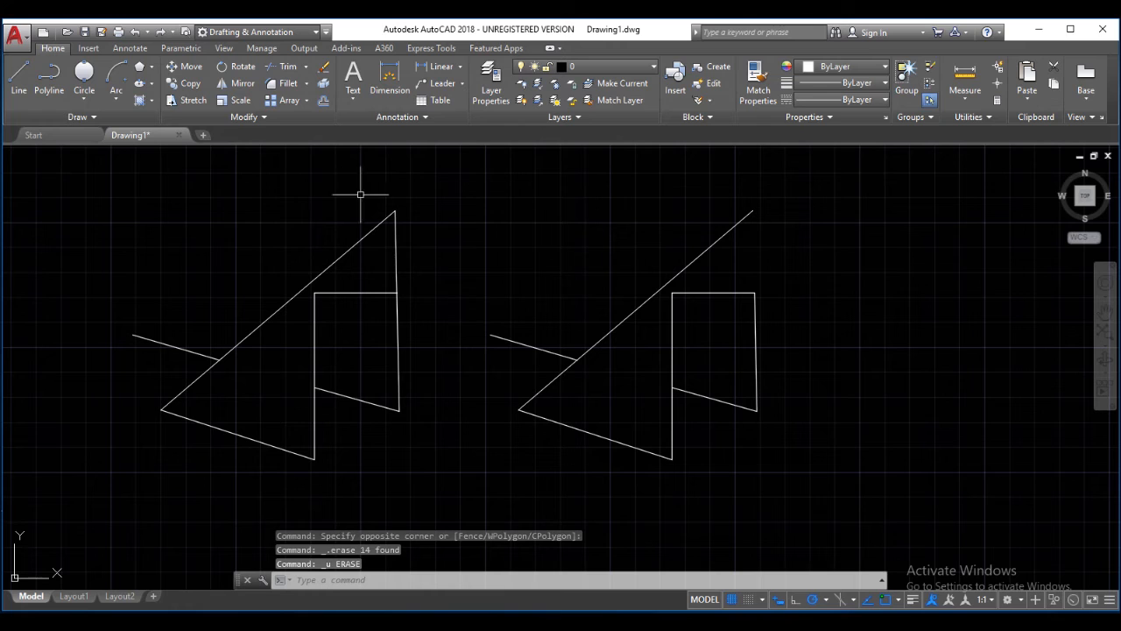
Step: Erase the entire copied figure plus the original's near-vertical right line, long diagonal and short slanted line at its left
click(324, 69)
click(786, 175)
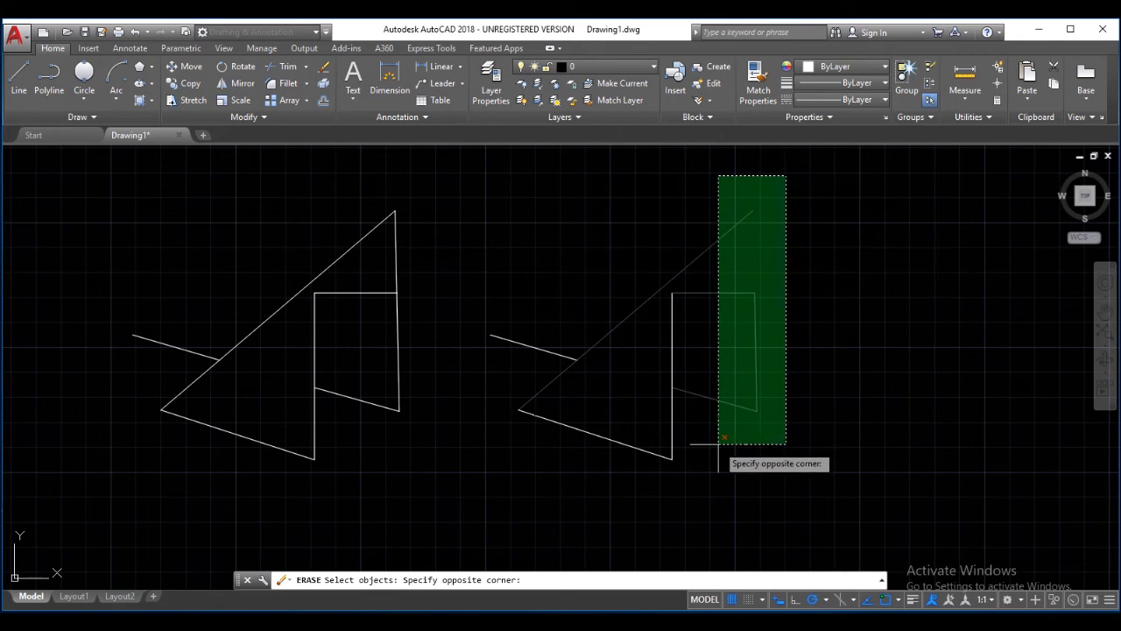
click(474, 473)
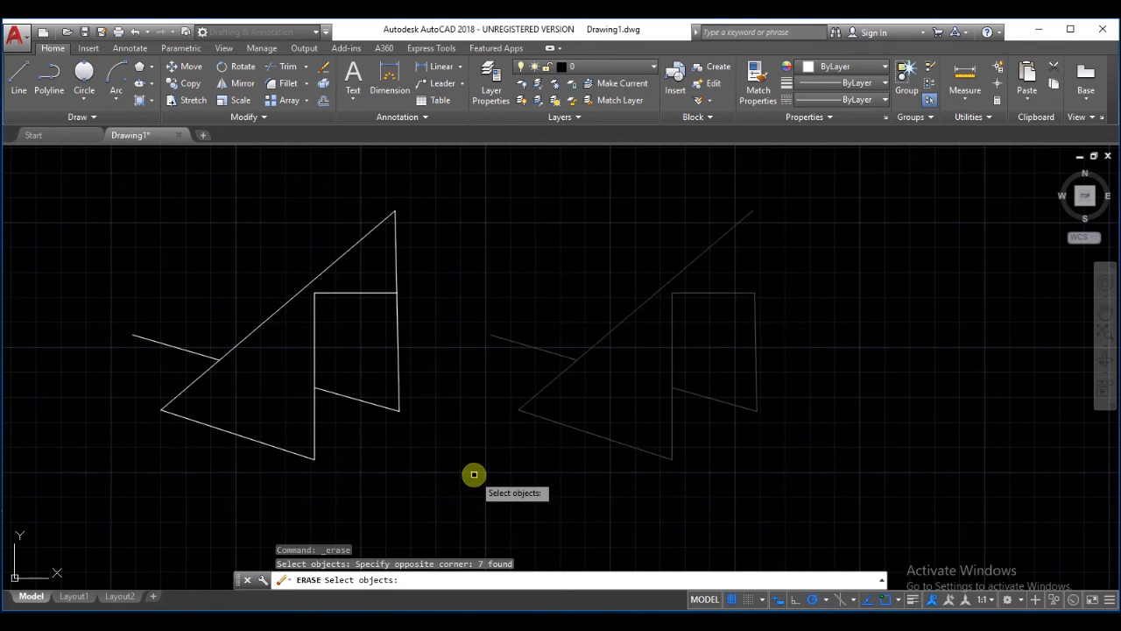
click(397, 323)
click(250, 331)
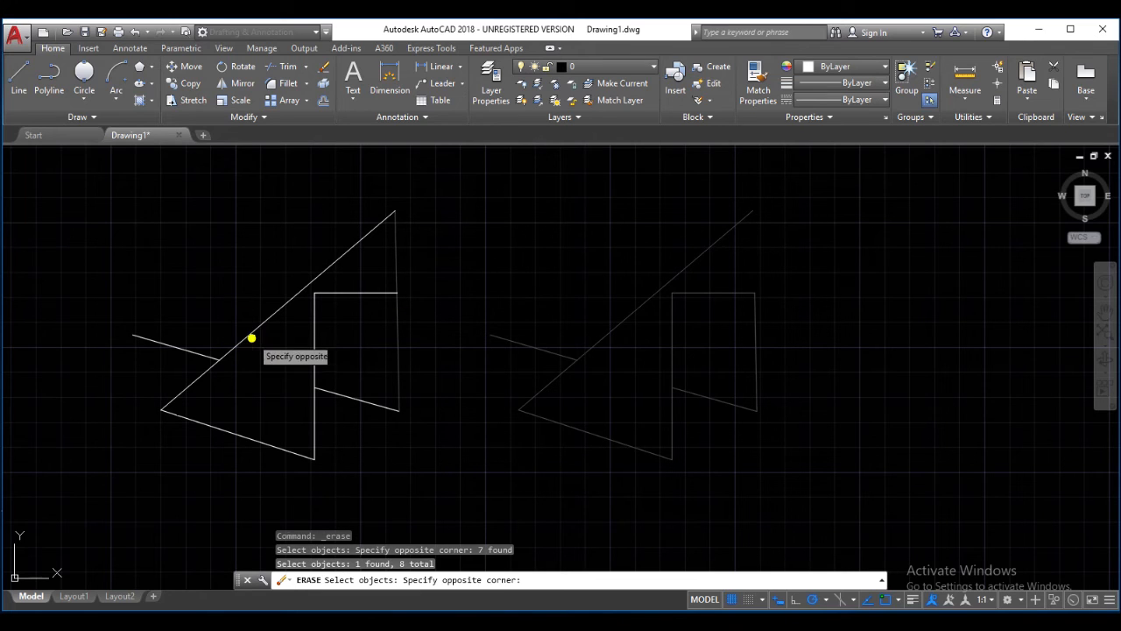
click(252, 333)
click(250, 334)
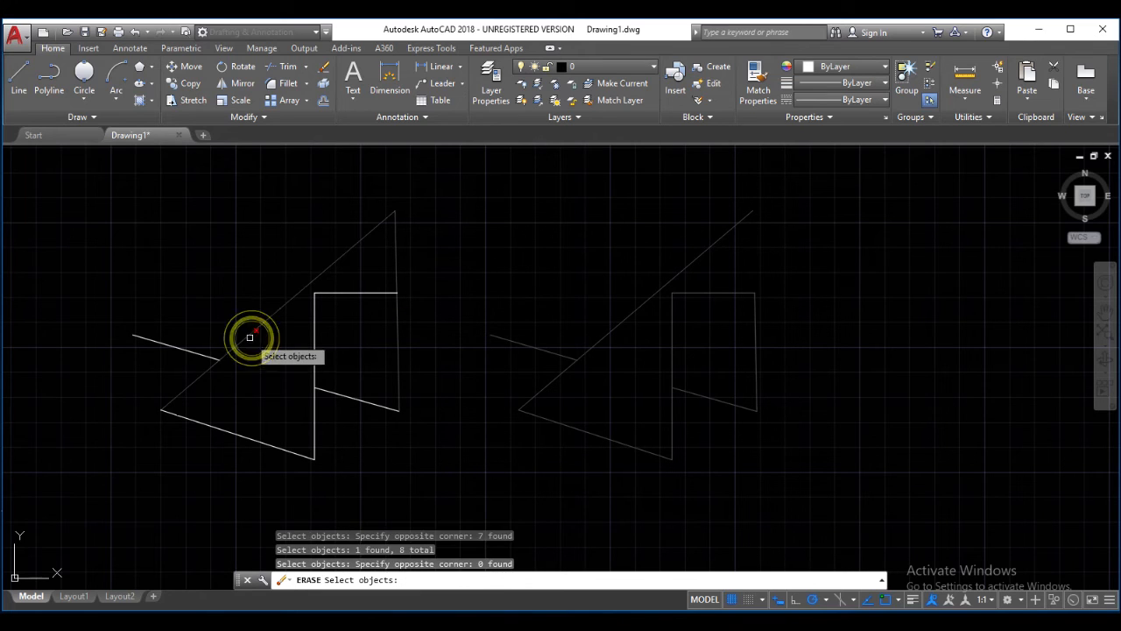
click(200, 353)
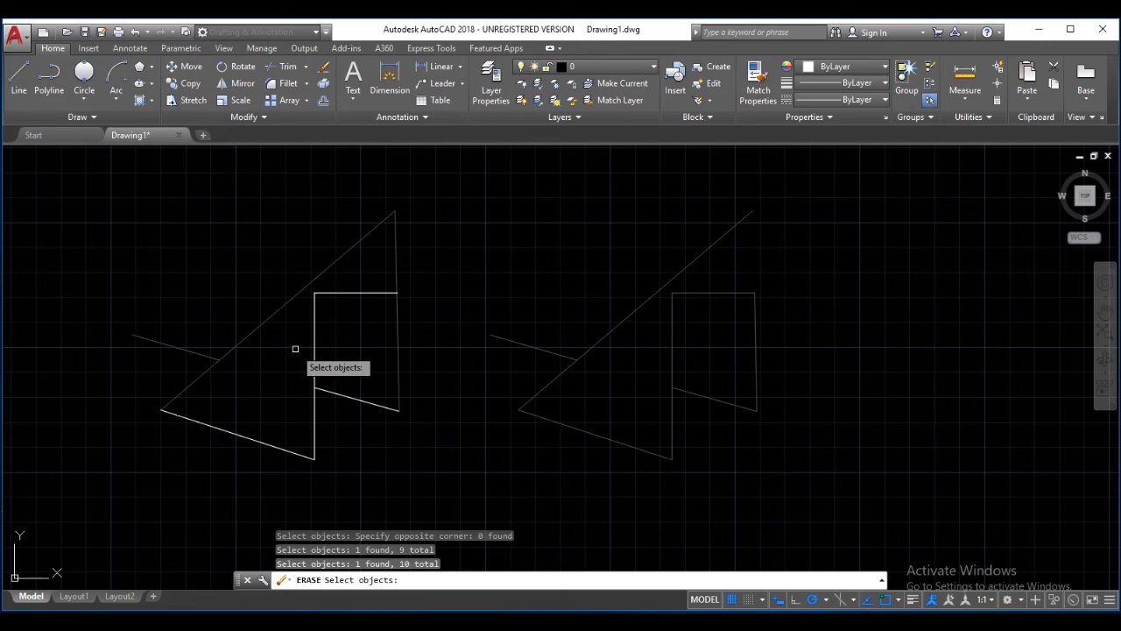
key(Return)
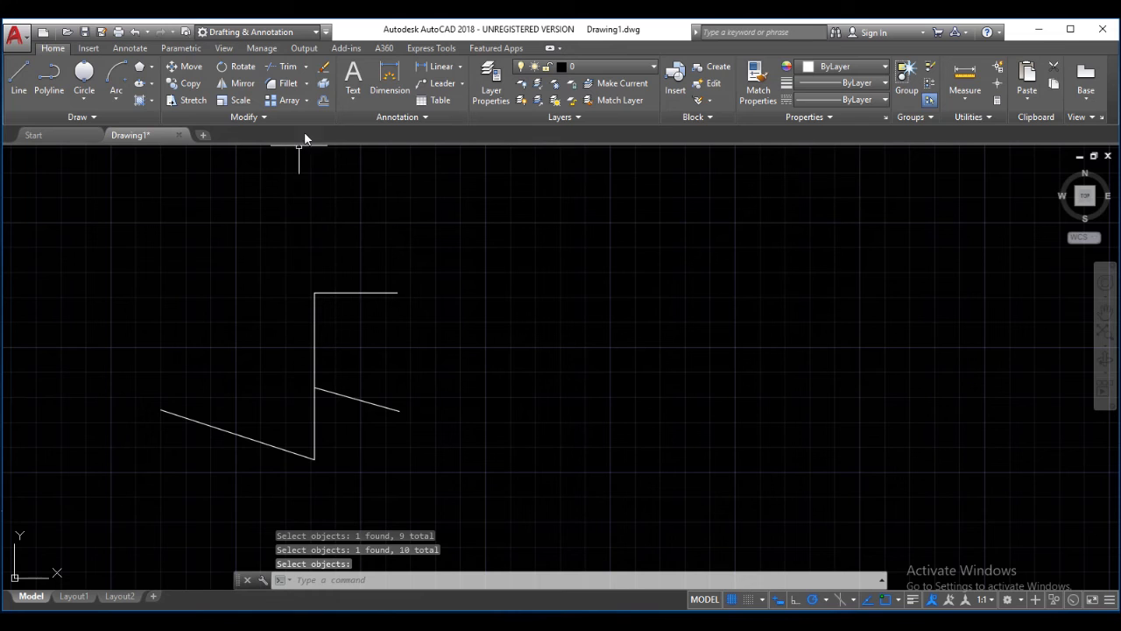
Step: Erase the four remaining lines of the original figure to empty the drawing
click(323, 69)
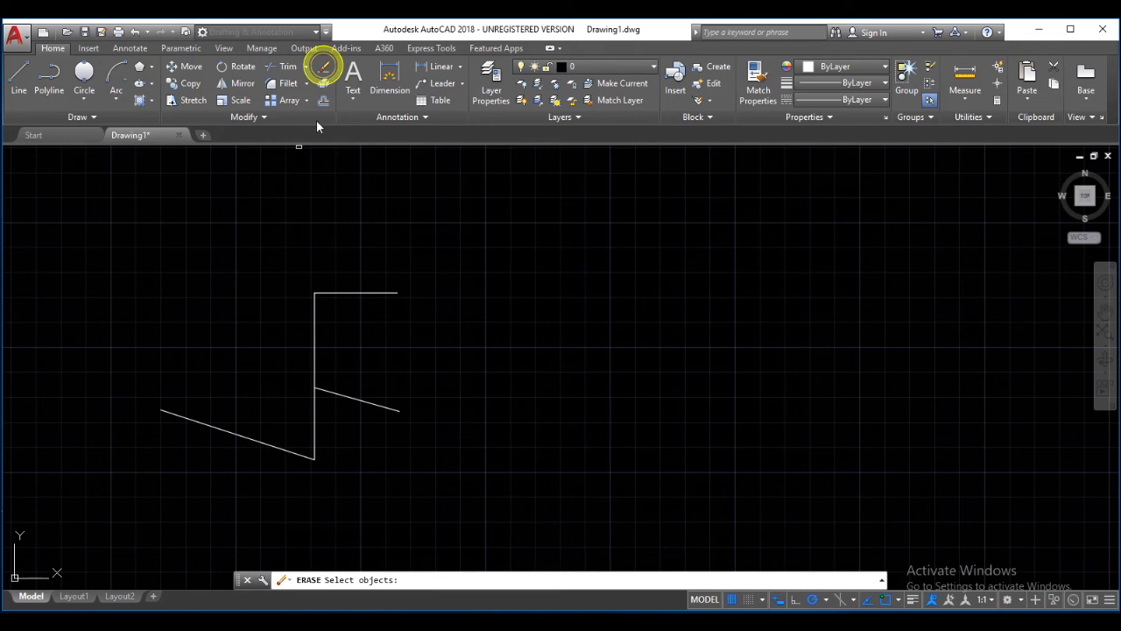
click(417, 237)
click(165, 466)
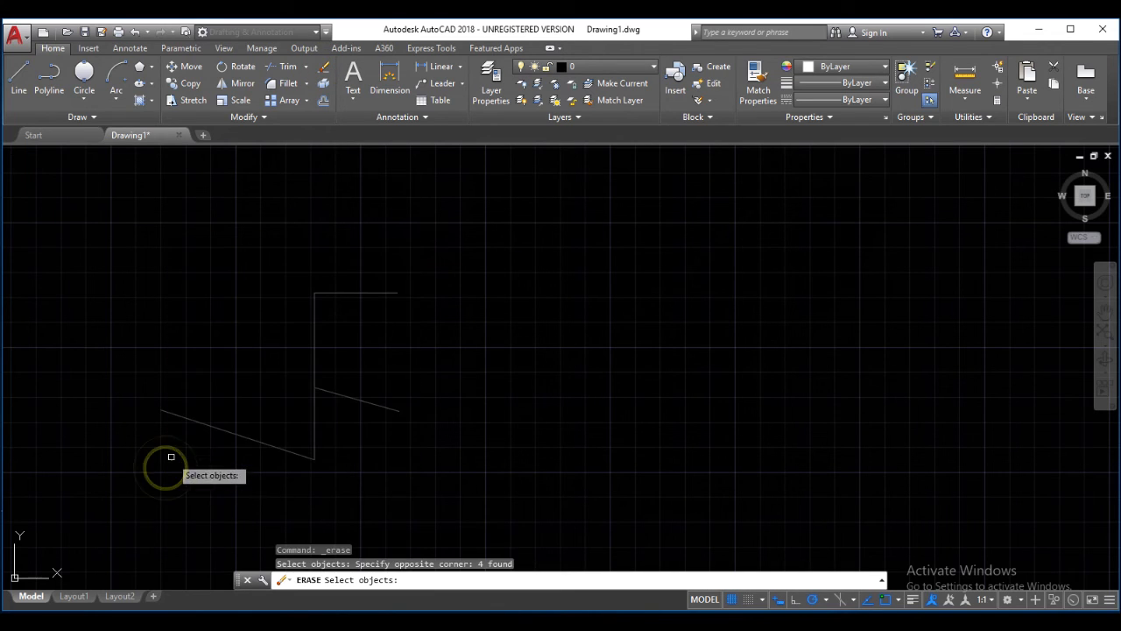
key(ctrl+z)
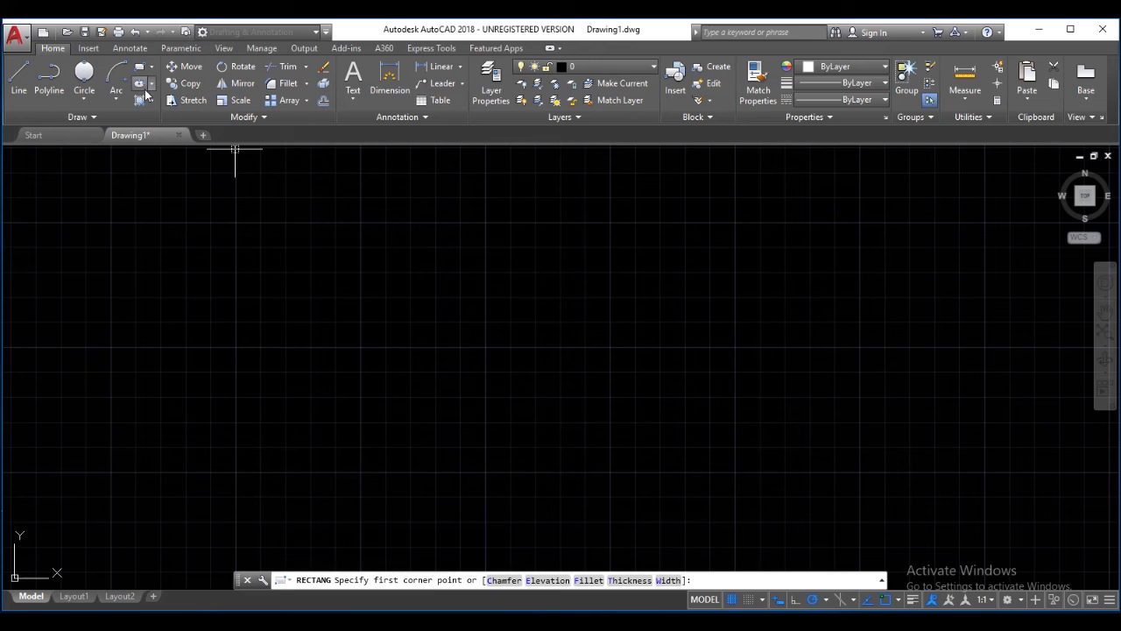
Step: Draw a wide rectangle in the empty drawing and fillet its lower-left corner with a radius of 500
click(320, 309)
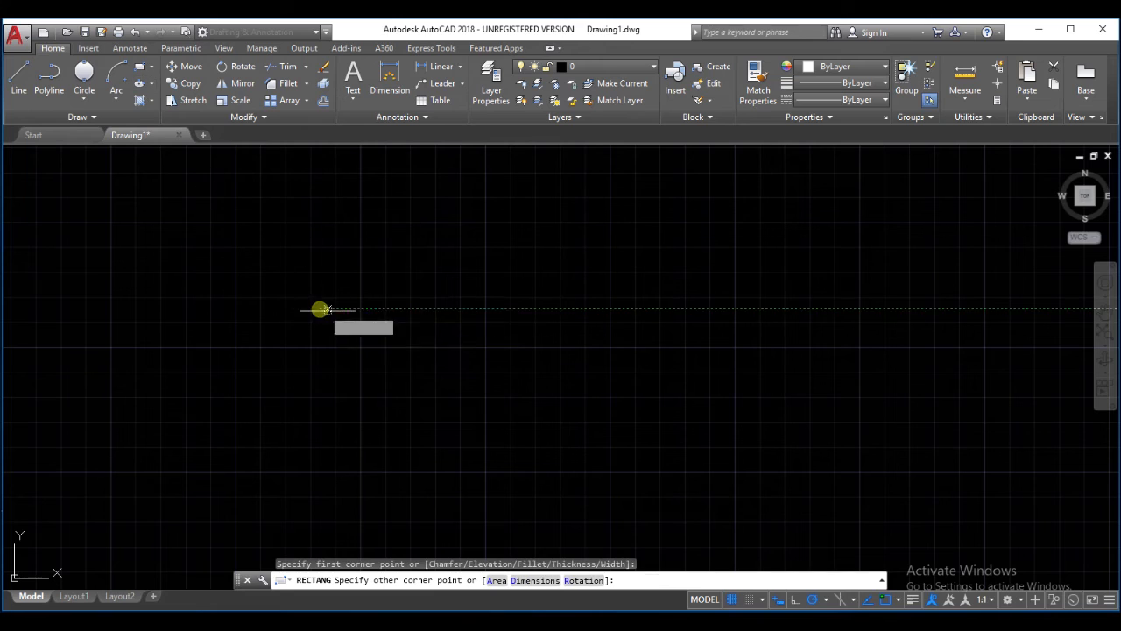
click(616, 459)
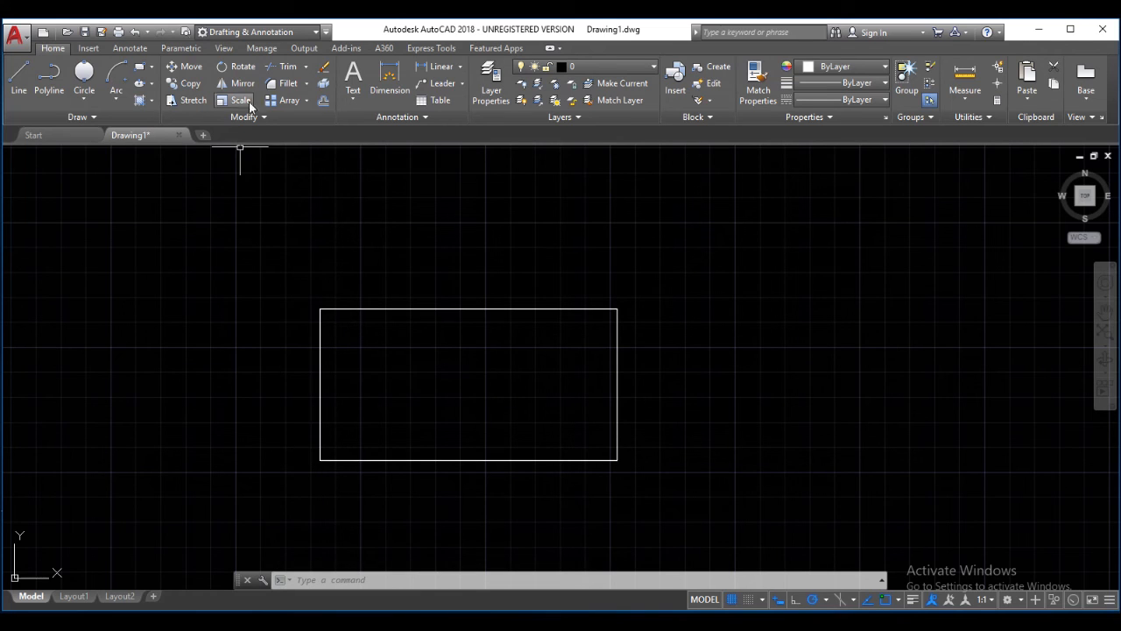
click(275, 82)
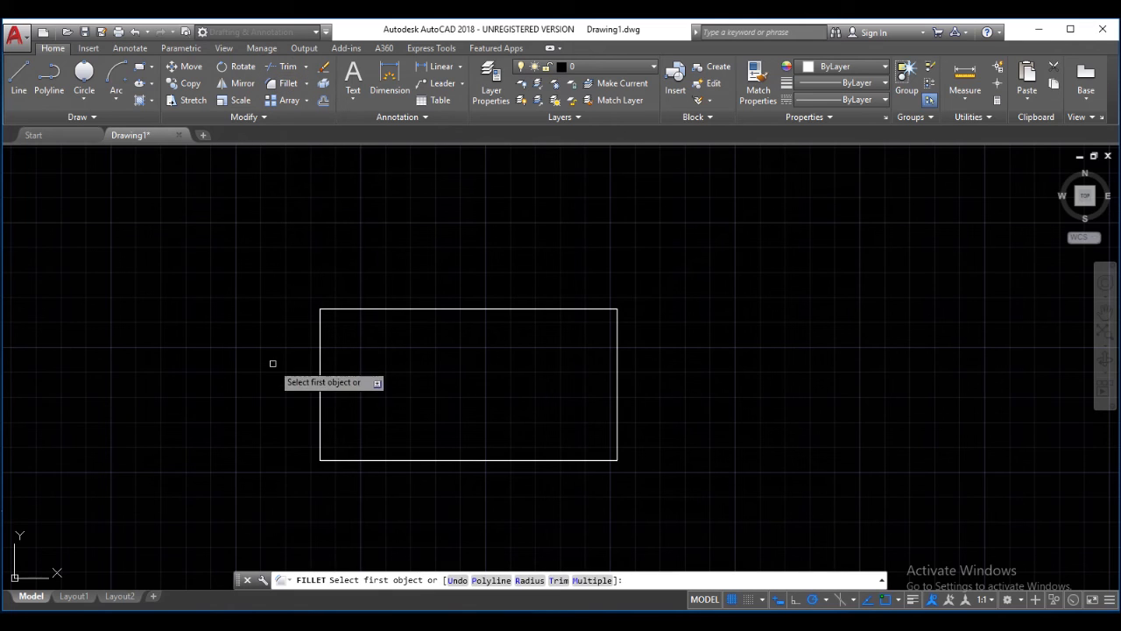
click(529, 579)
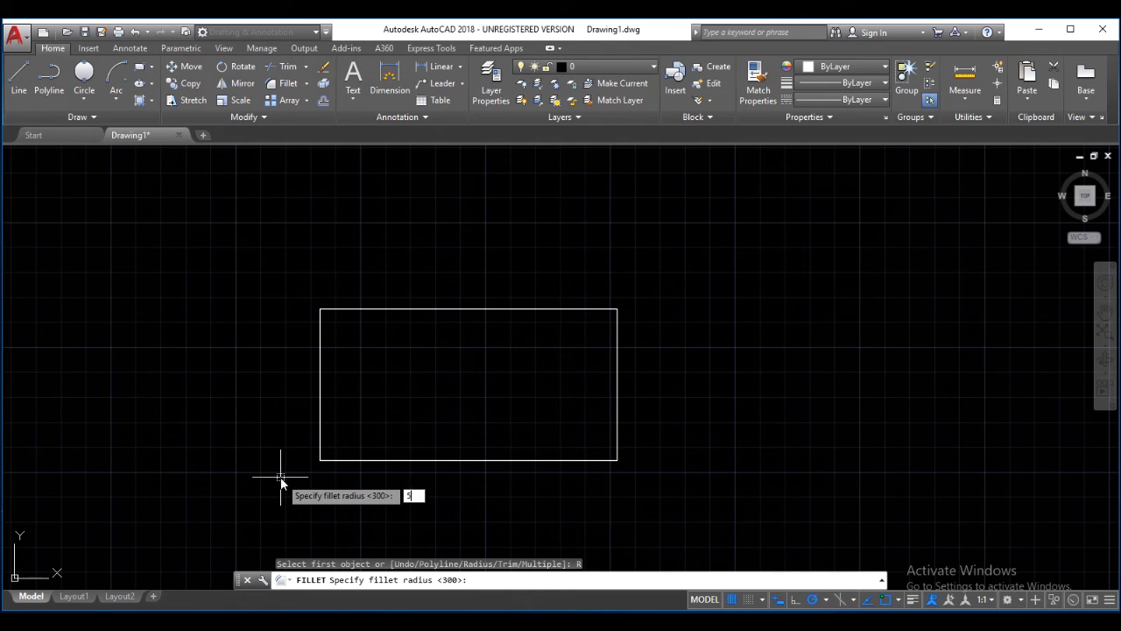
key(Return)
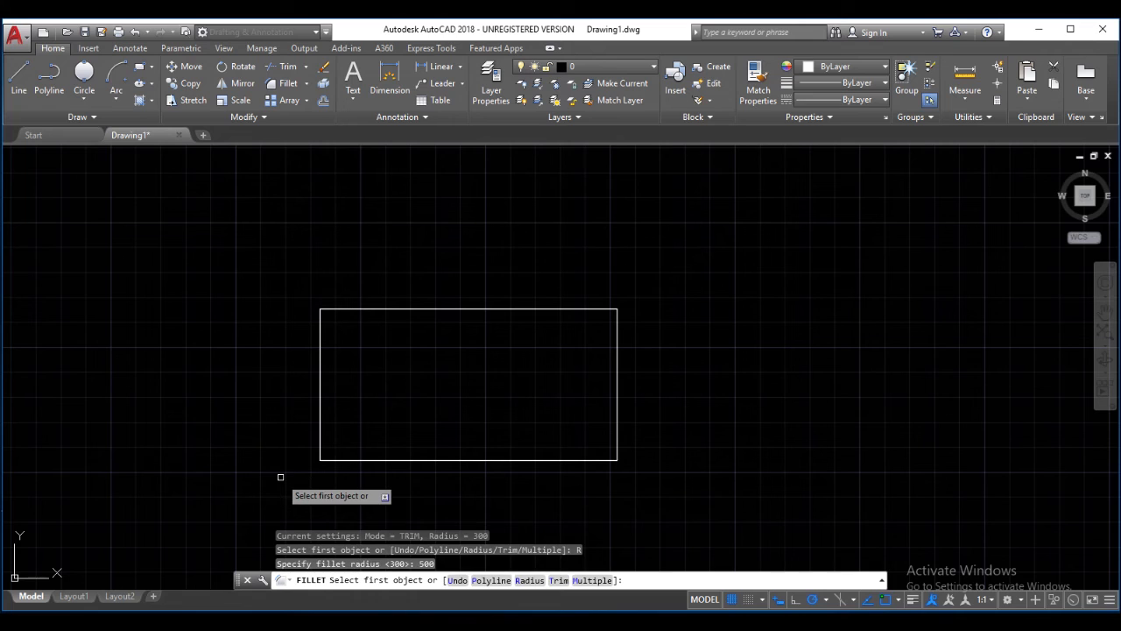
click(357, 460)
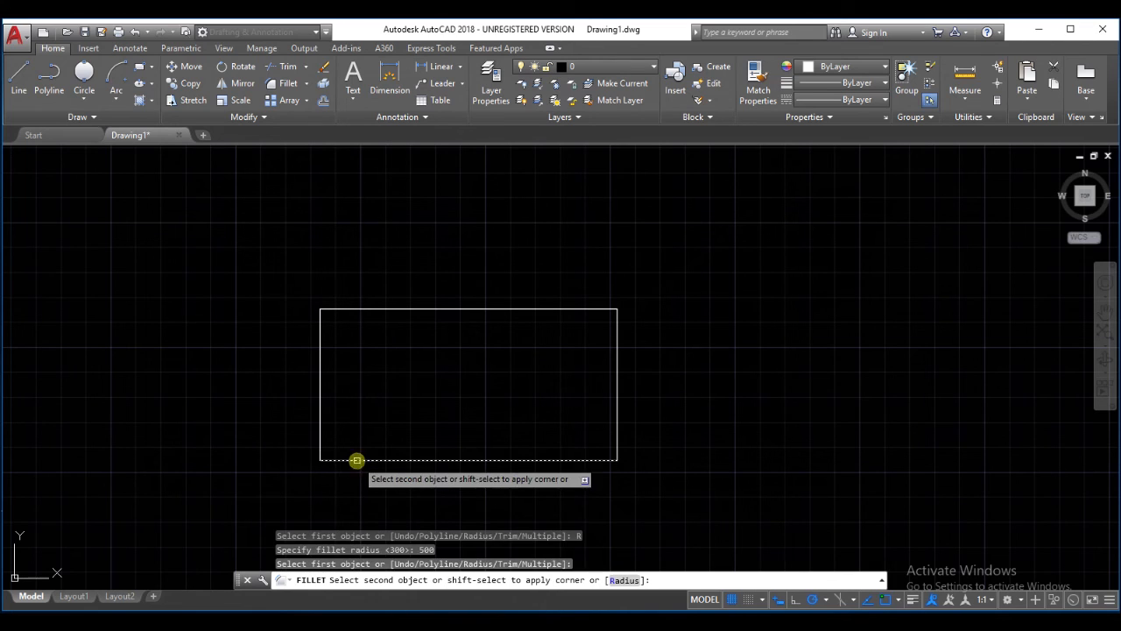
click(320, 428)
scroll(314, 462, up, 6)
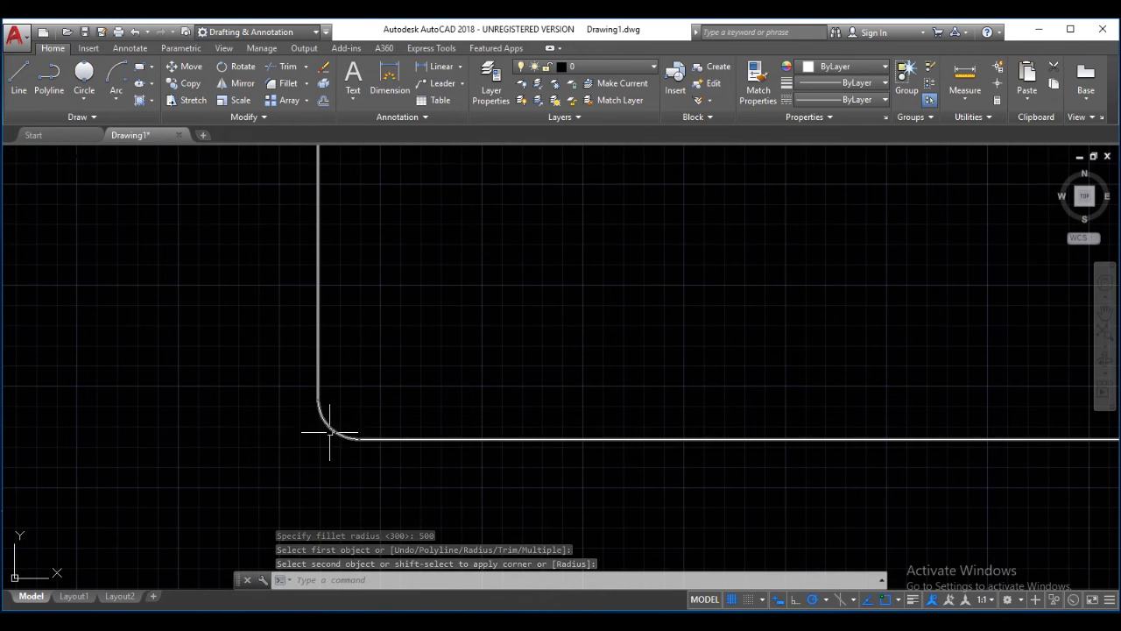
Step: Fillet the rectangle's upper-right corner with a radius of 1500
scroll(297, 482, down, 5)
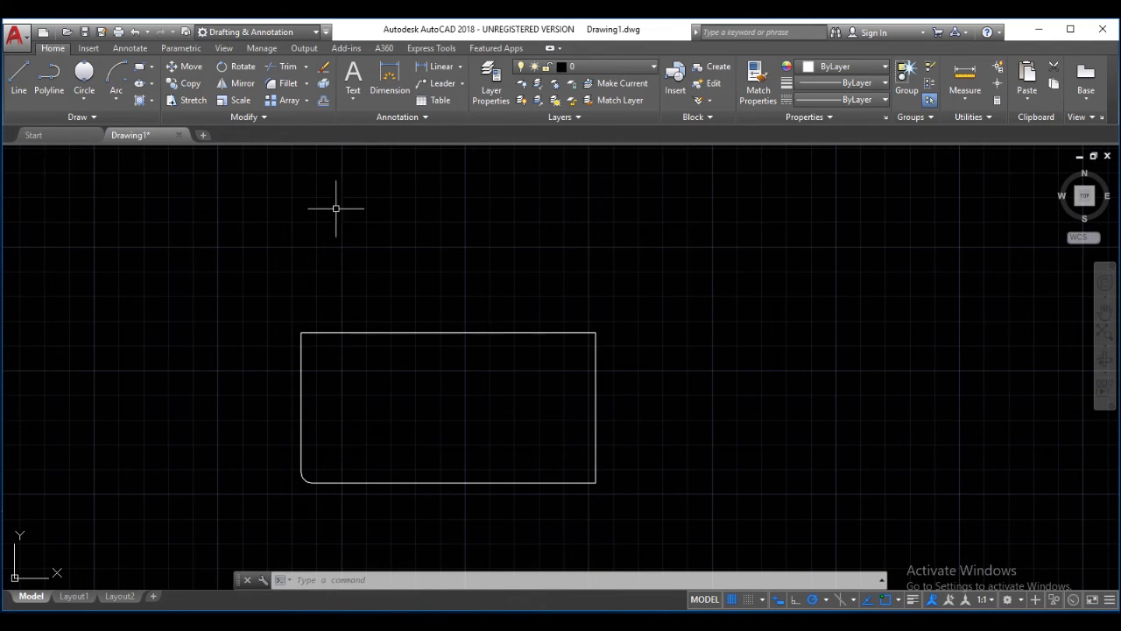
click(281, 84)
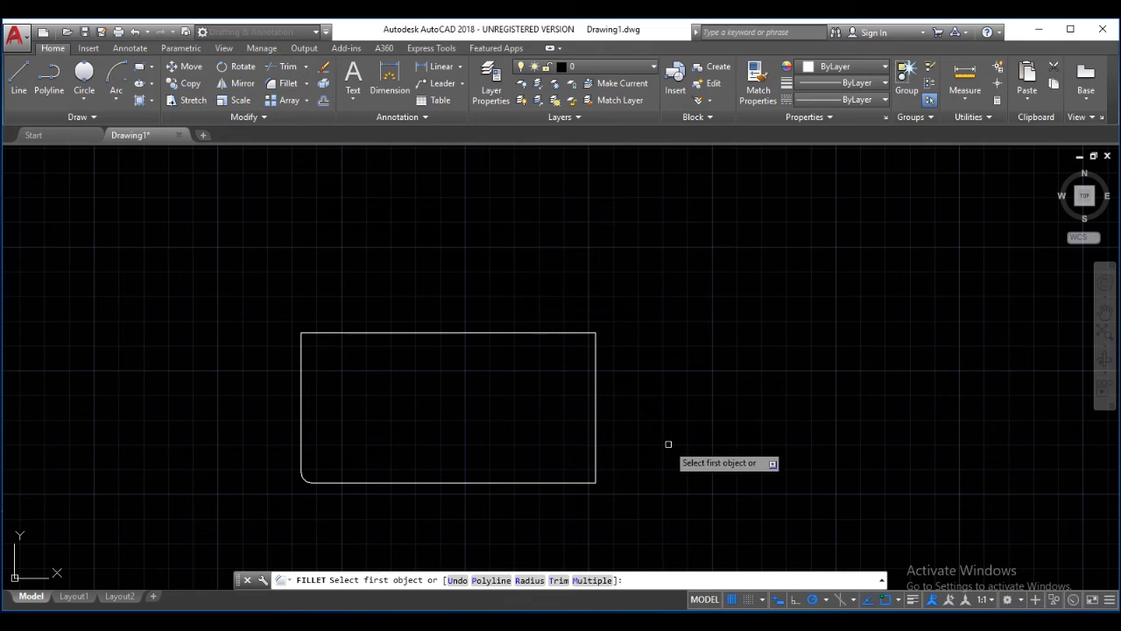
text(R)
key(Return)
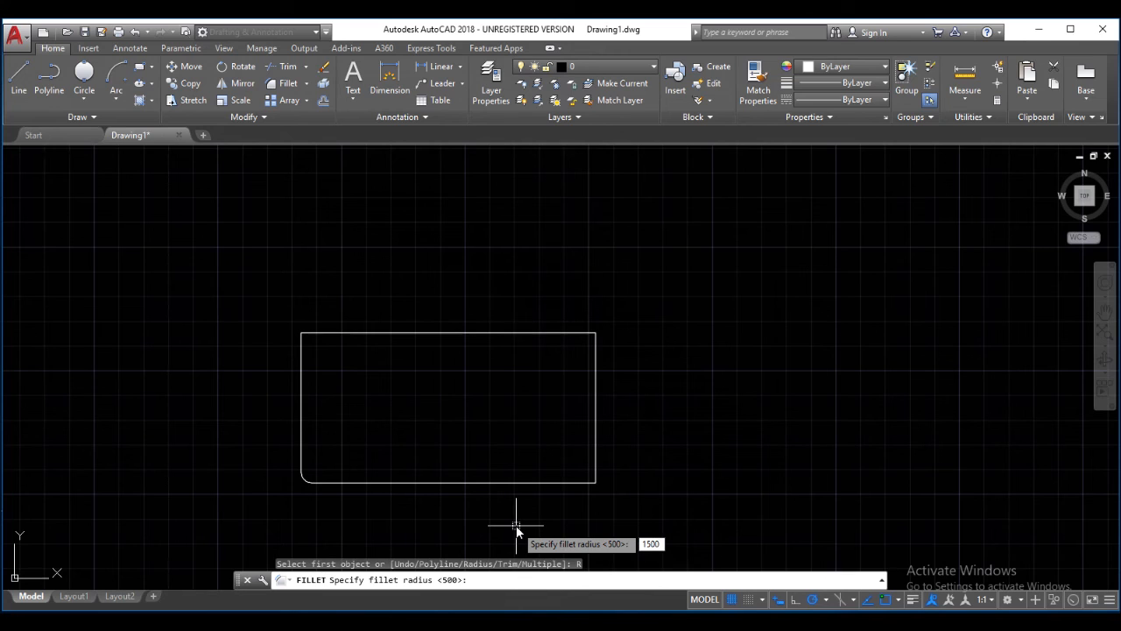
key(Return)
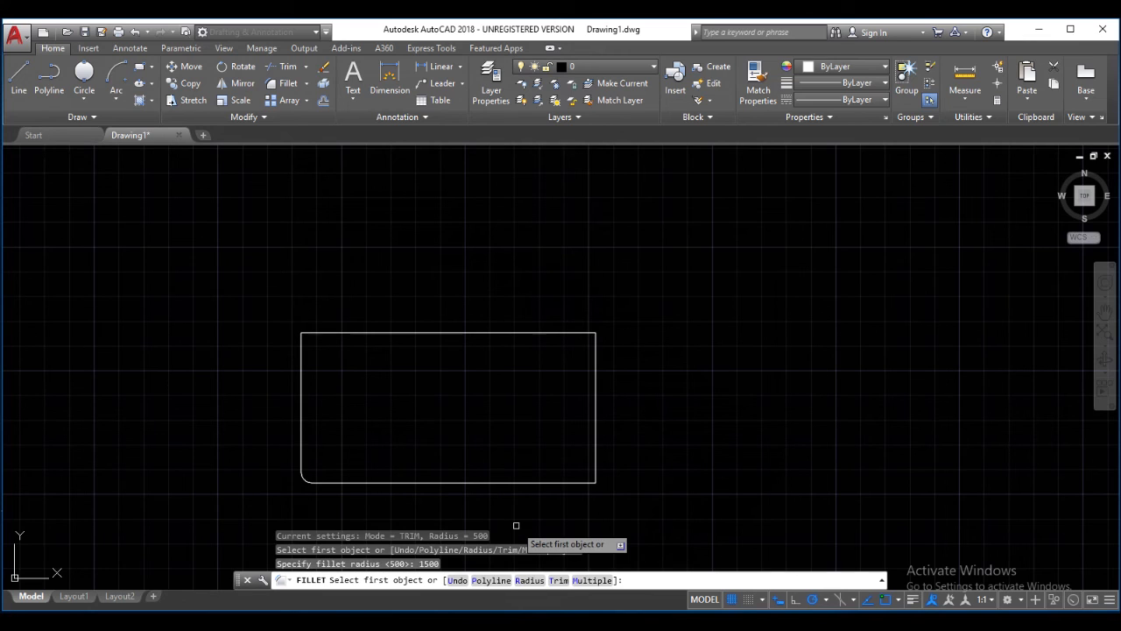
click(595, 366)
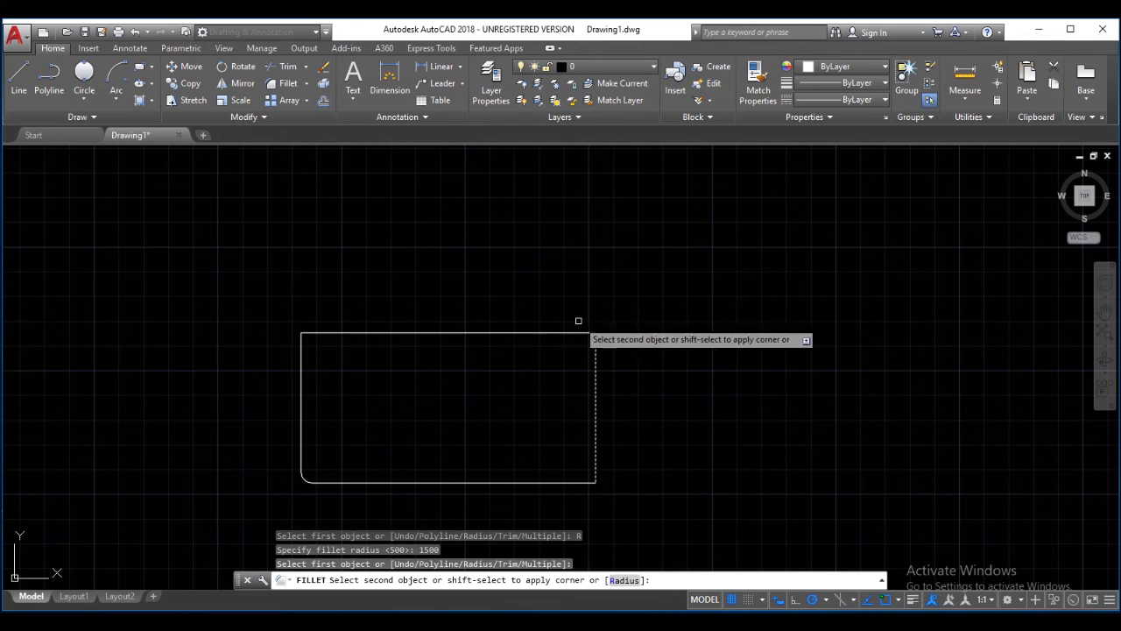
click(550, 332)
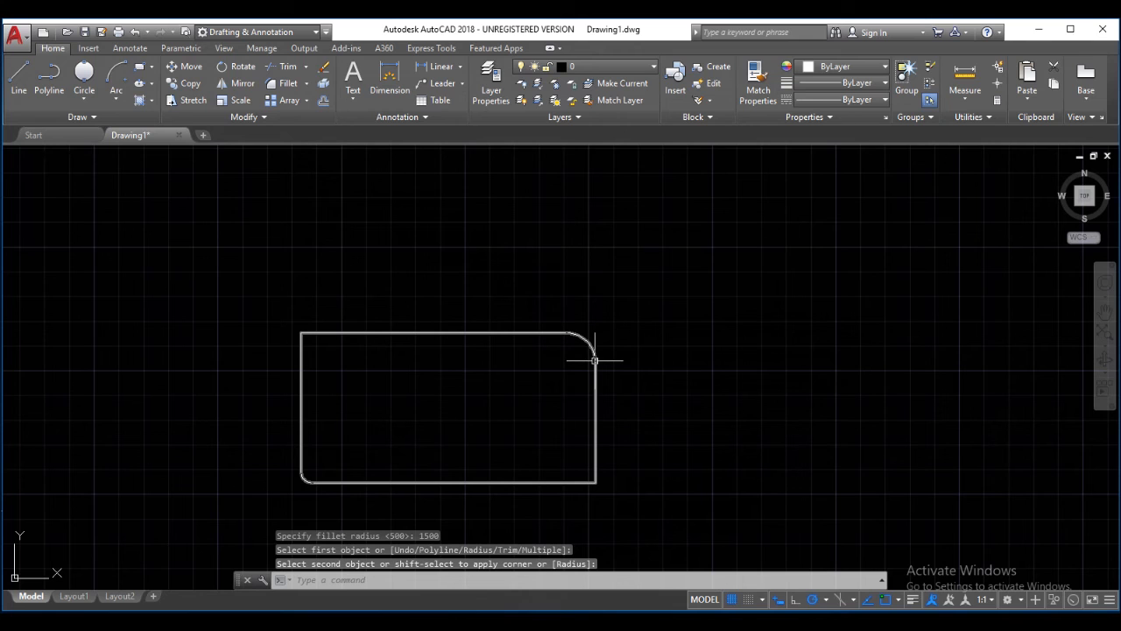
Step: Offset the filleted rectangle inward by 700
middle_drag(482, 406, 489, 345)
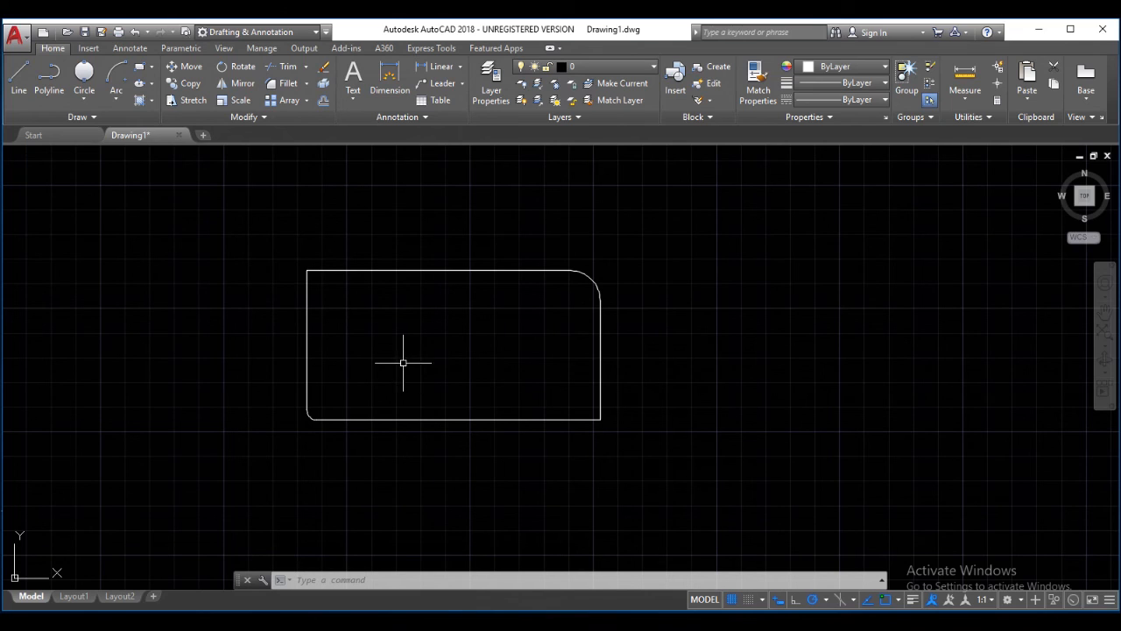
click(324, 101)
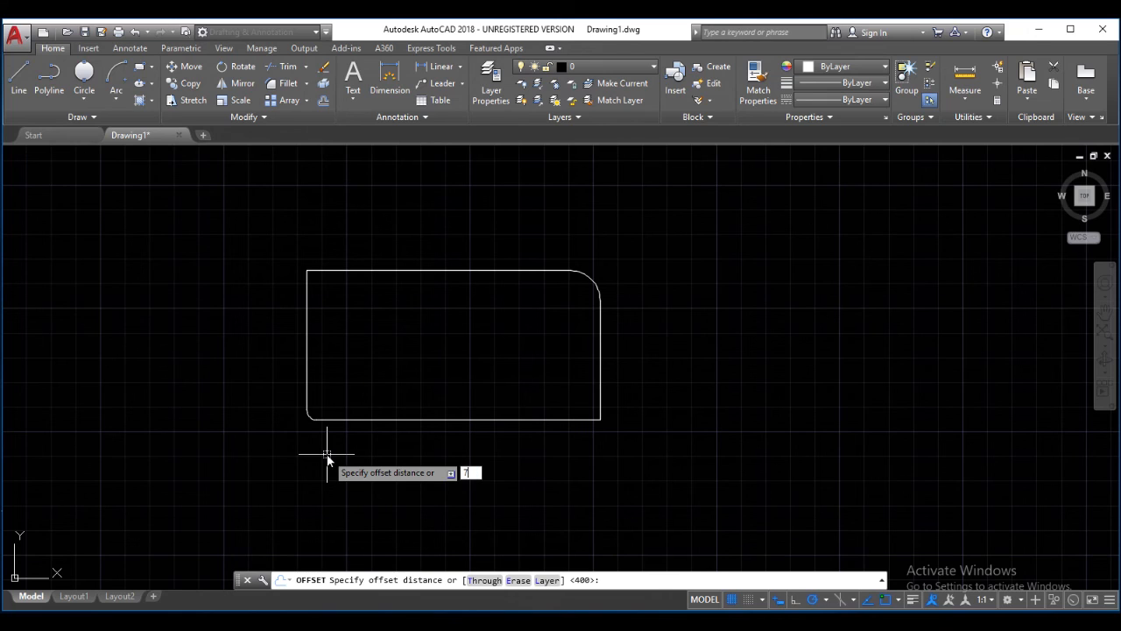
key(Return)
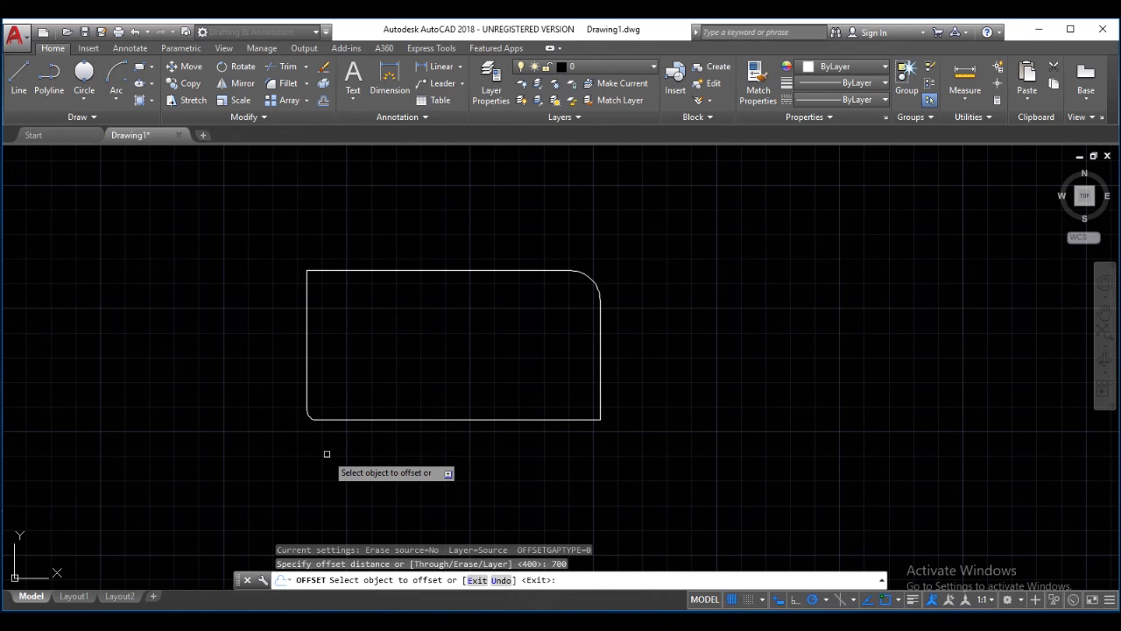
click(396, 419)
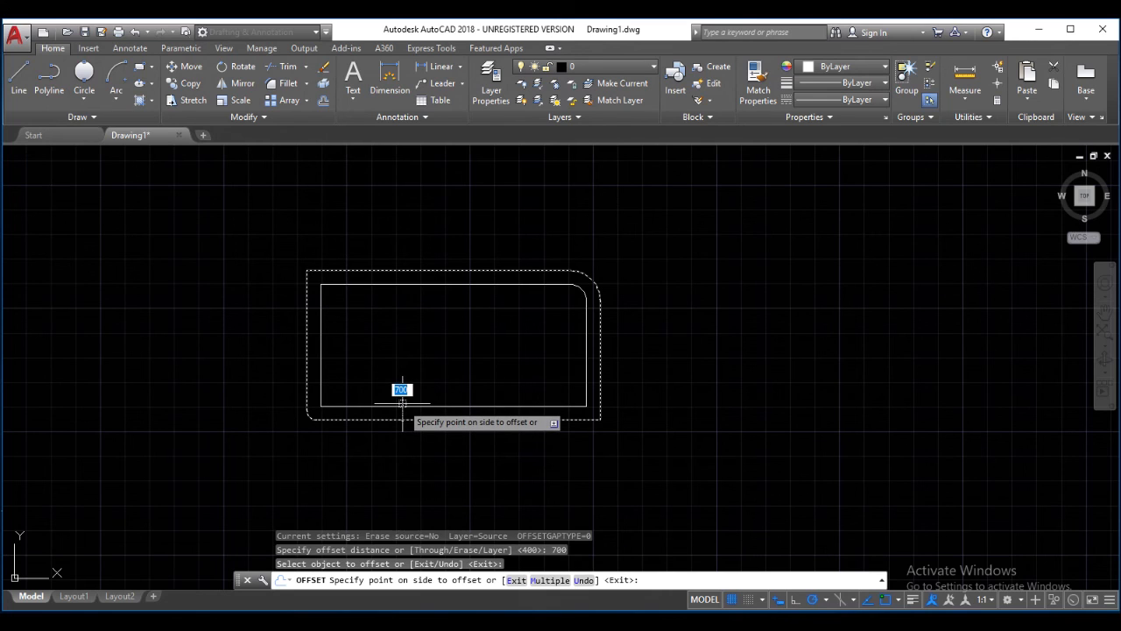
click(402, 401)
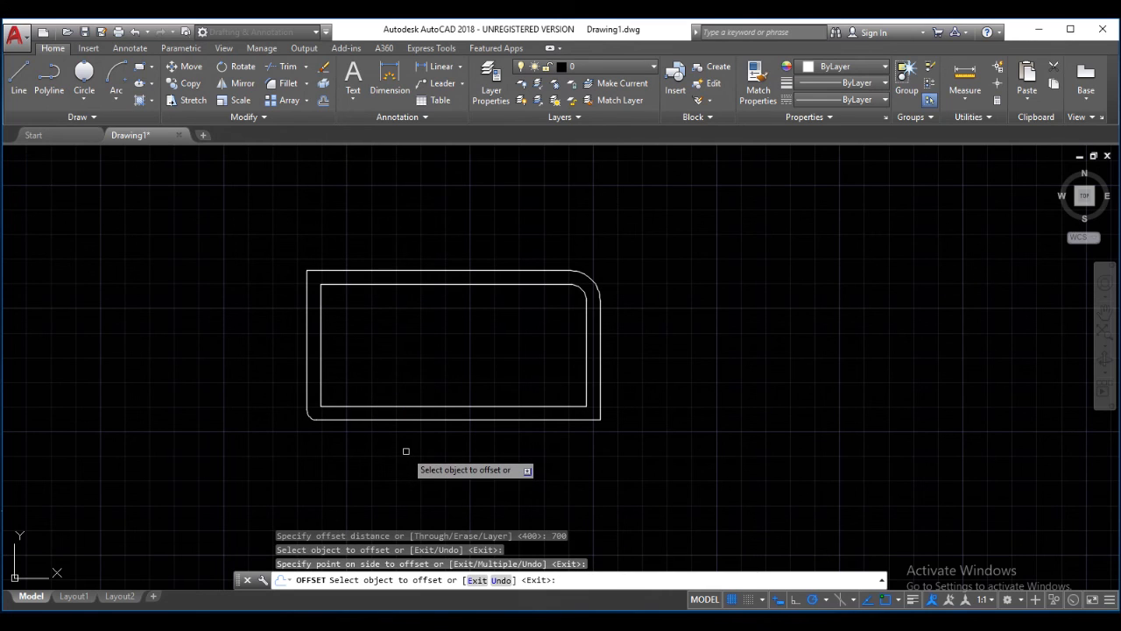
key(Escape)
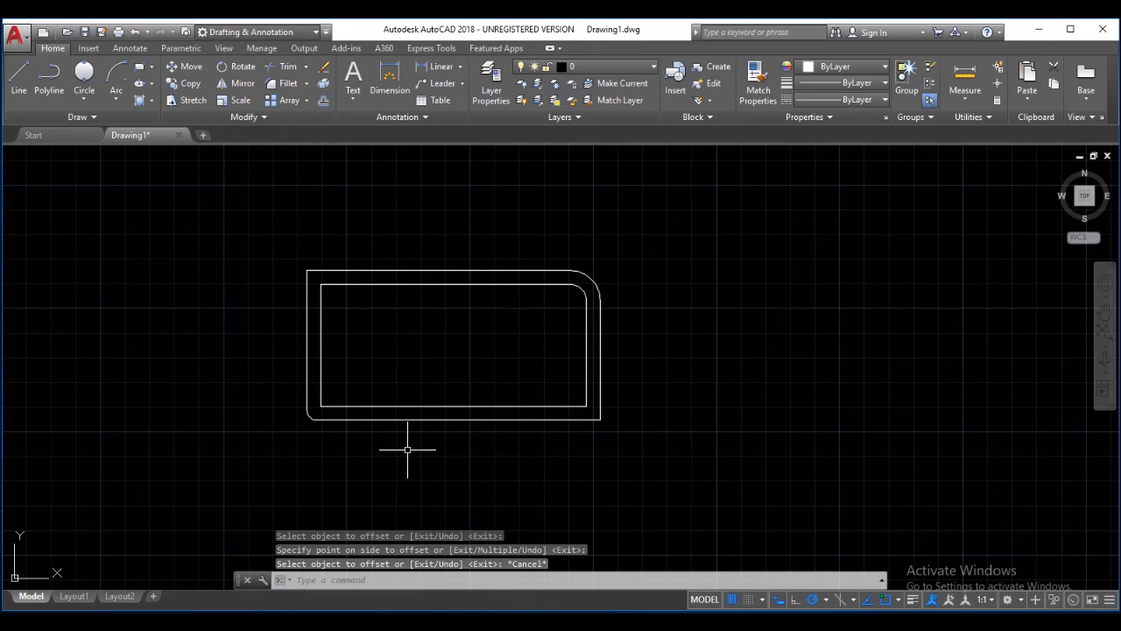
Step: Draw a single horizontal line in the empty space to the right of the rectangles
click(20, 73)
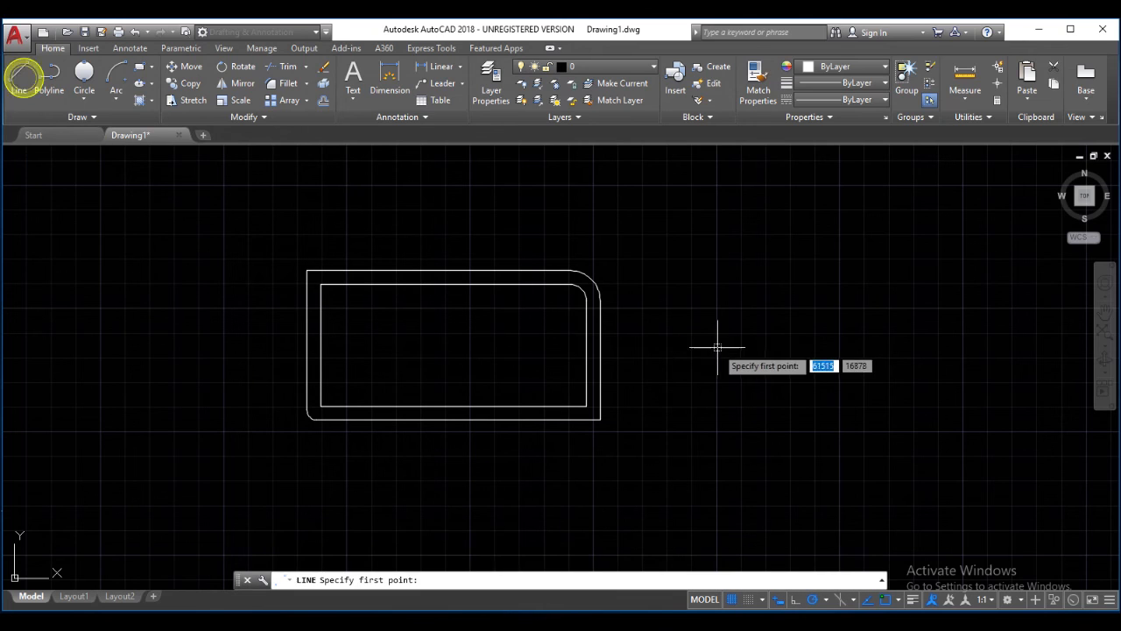
click(668, 349)
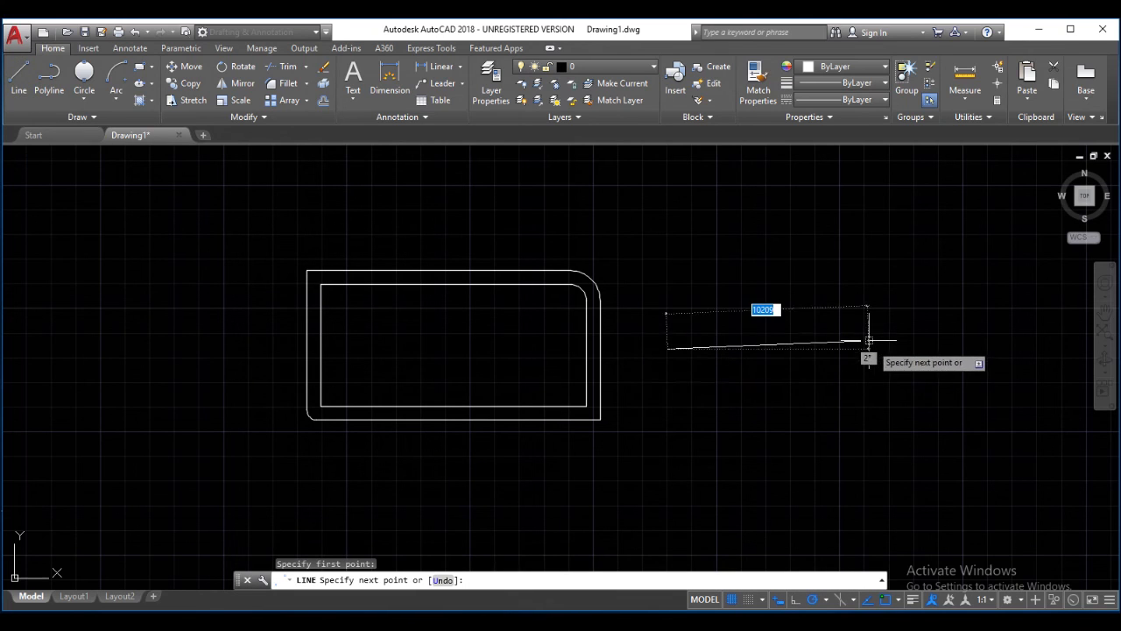
click(875, 348)
key(Return)
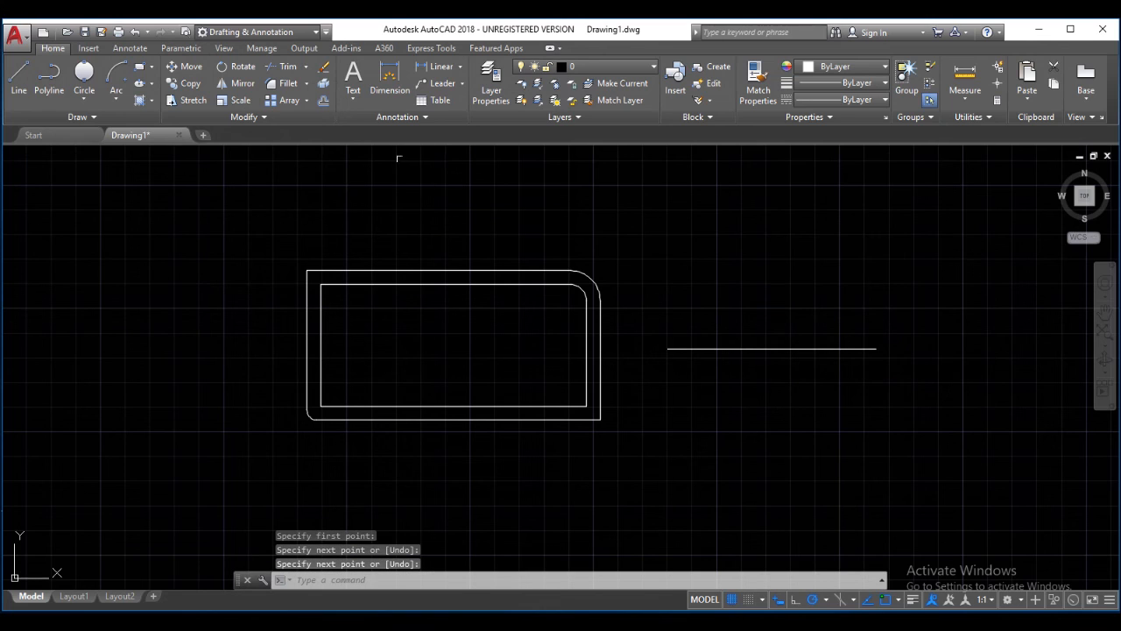
Step: Offset the horizontal line by 700 once above and once below it
click(324, 101)
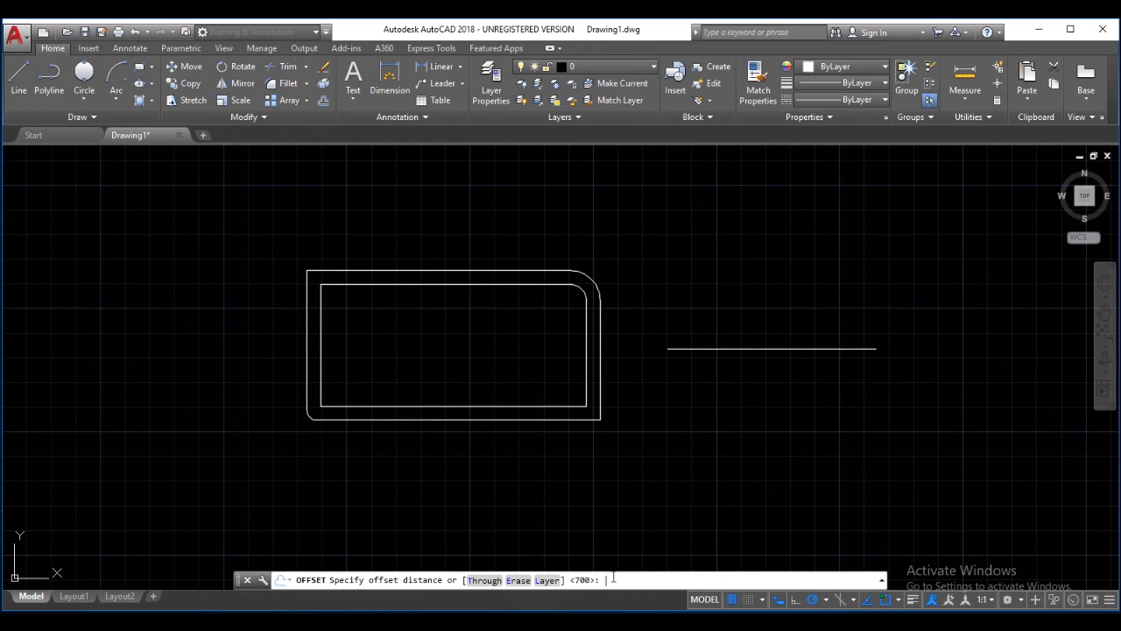
key(Return)
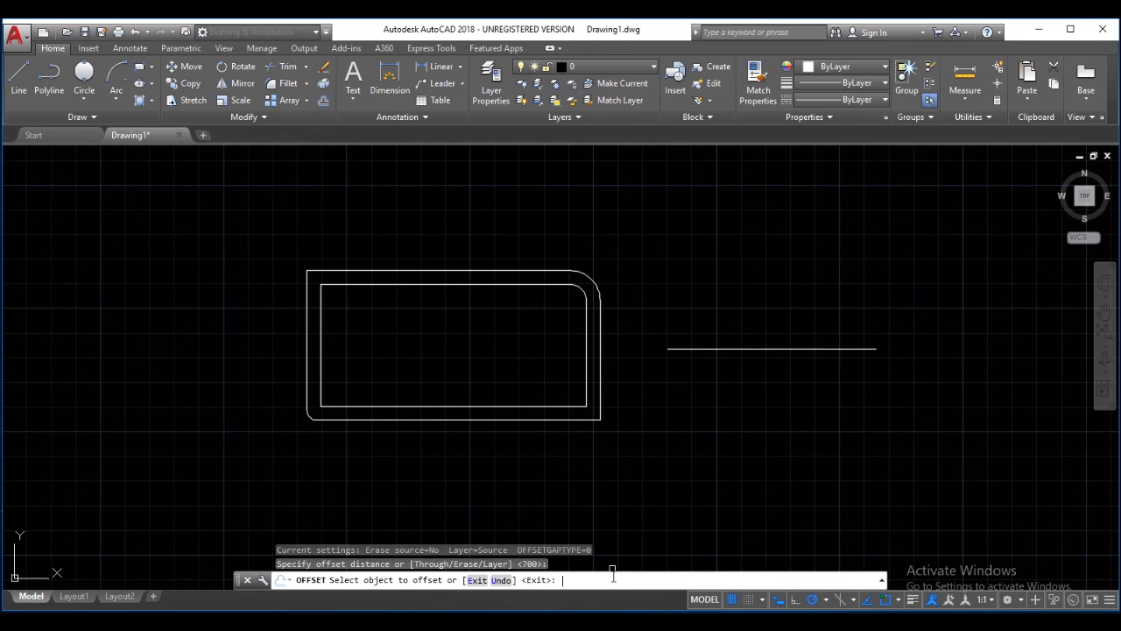
click(738, 348)
click(738, 319)
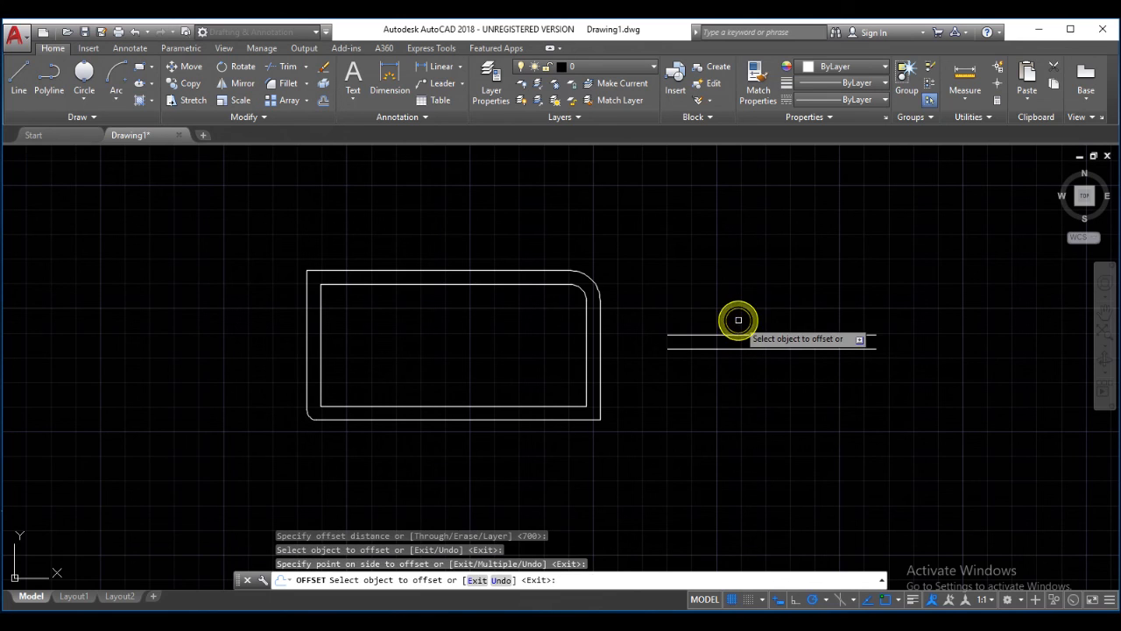
click(734, 348)
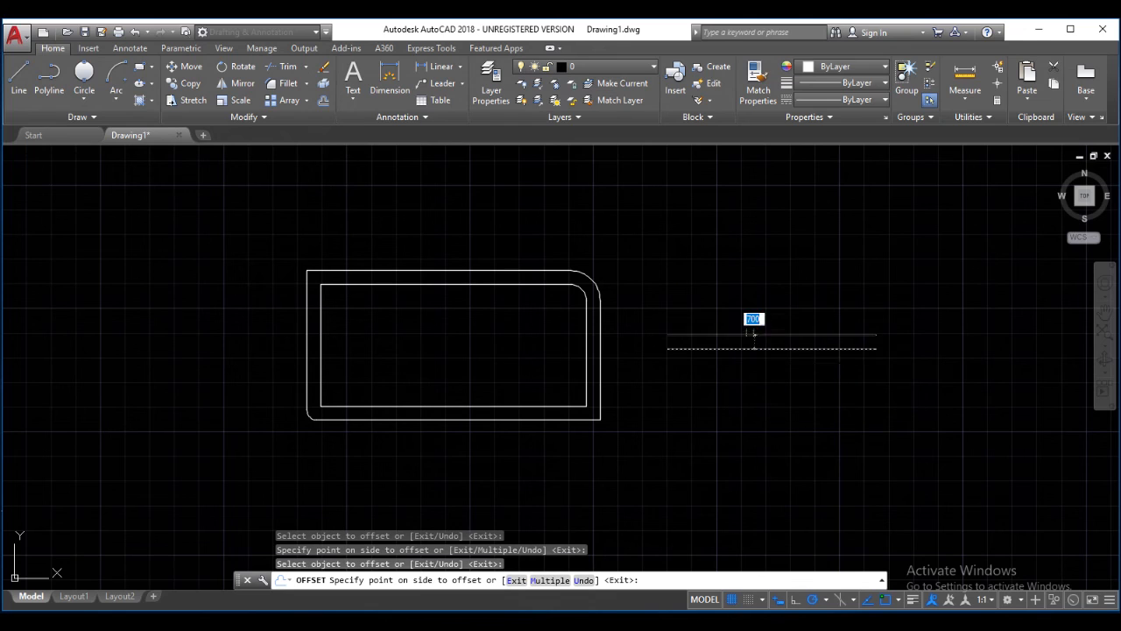
click(744, 357)
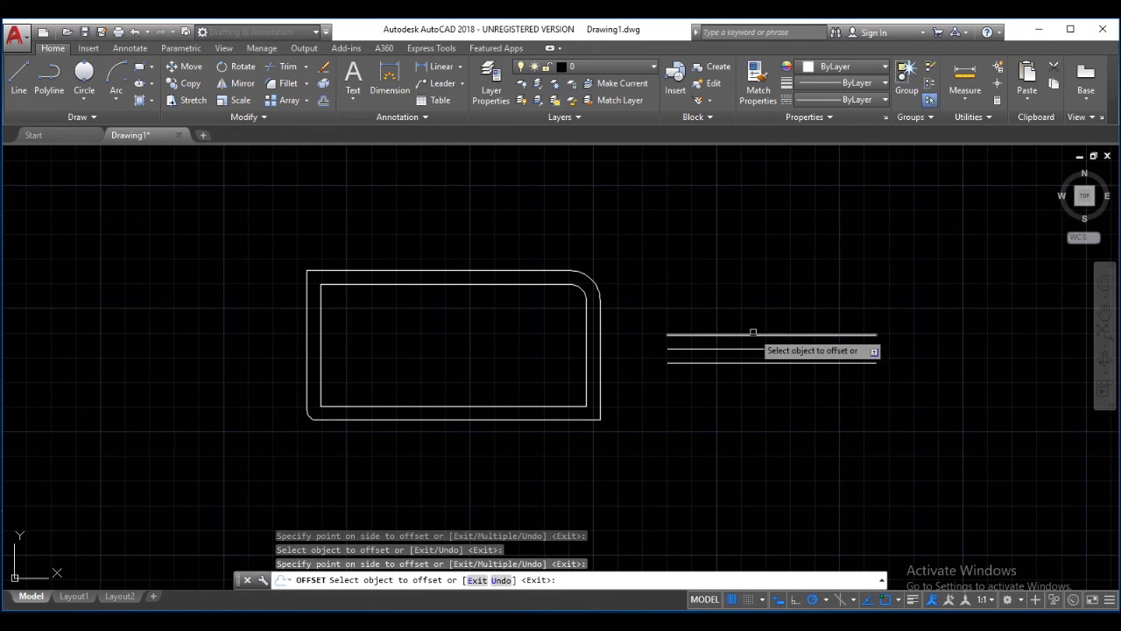
Step: Offset the uppermost line upward by 700 three times in succession, each time starting from the newest line
click(753, 333)
click(764, 317)
click(760, 333)
click(759, 323)
click(758, 294)
click(764, 321)
click(765, 297)
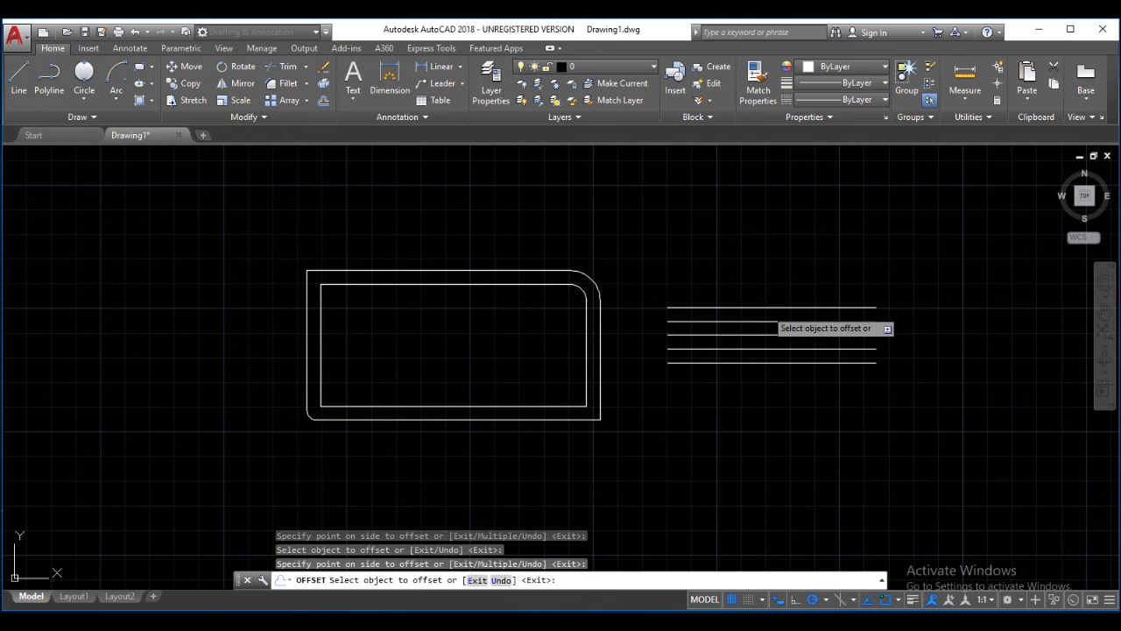
click(767, 307)
key(Escape)
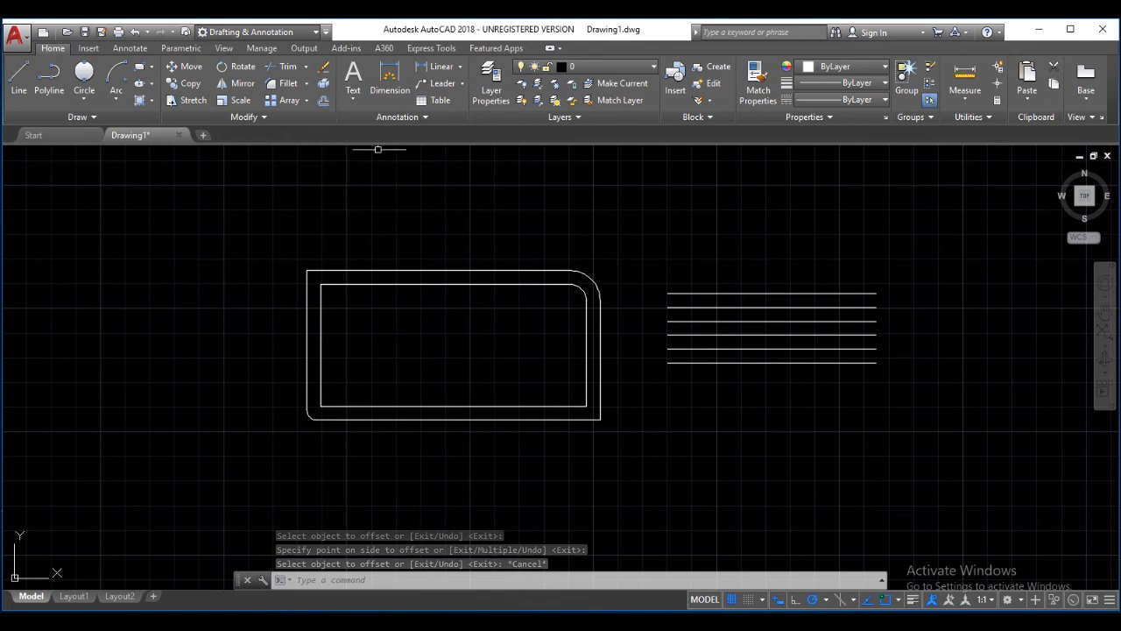
click(323, 84)
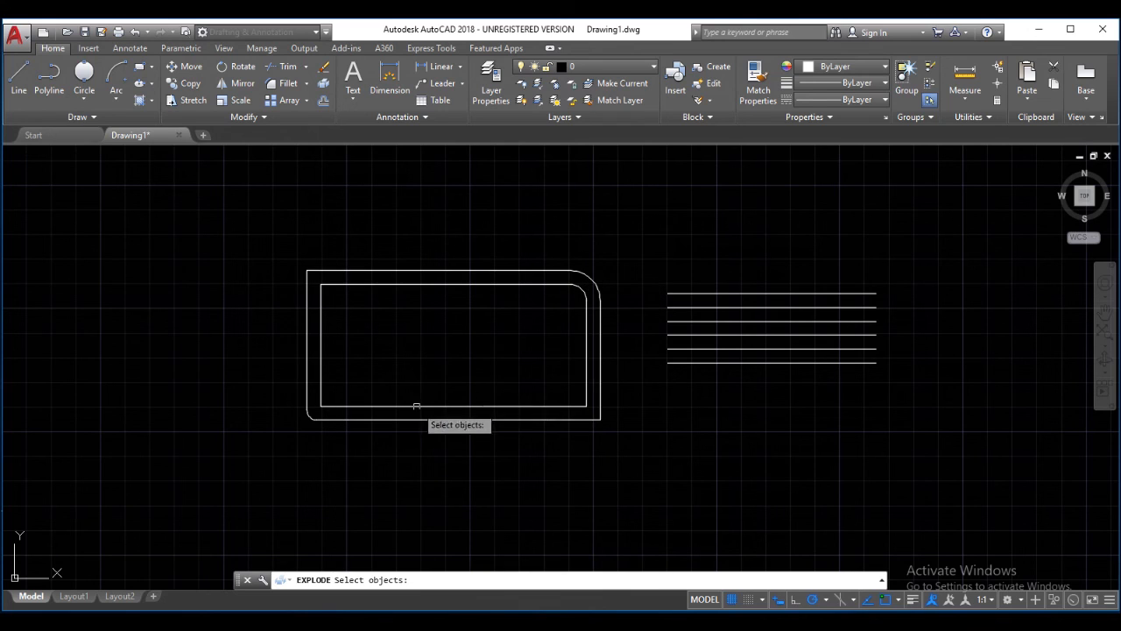
key(Escape)
key(Escape)
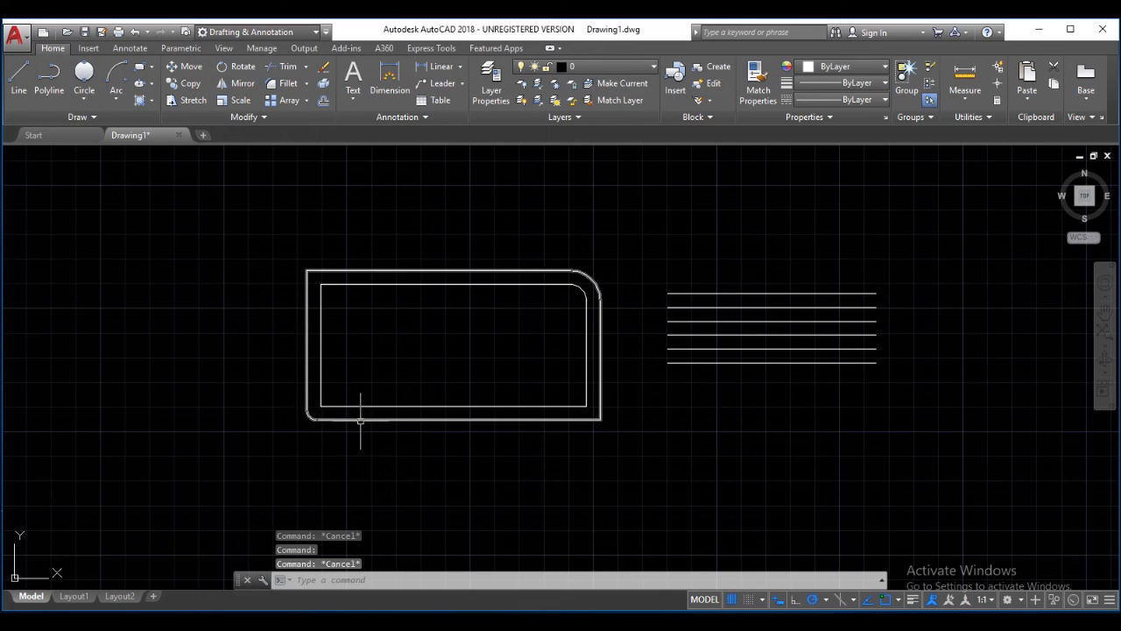
Step: Explode the outer filleted rectangle into separate lines and arcs
click(330, 82)
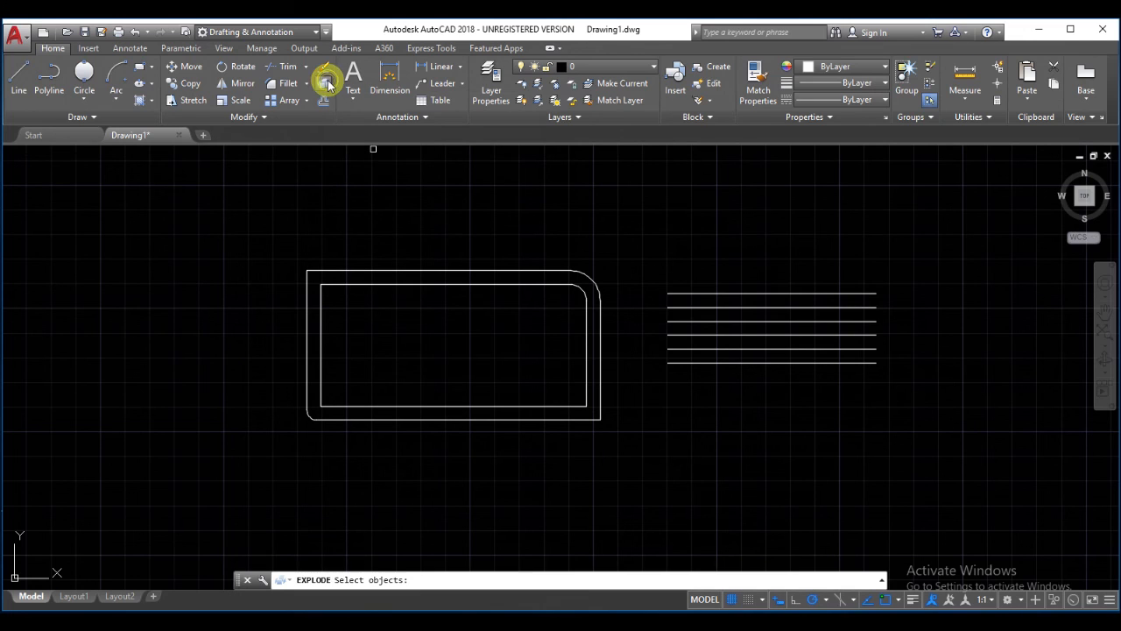
click(462, 270)
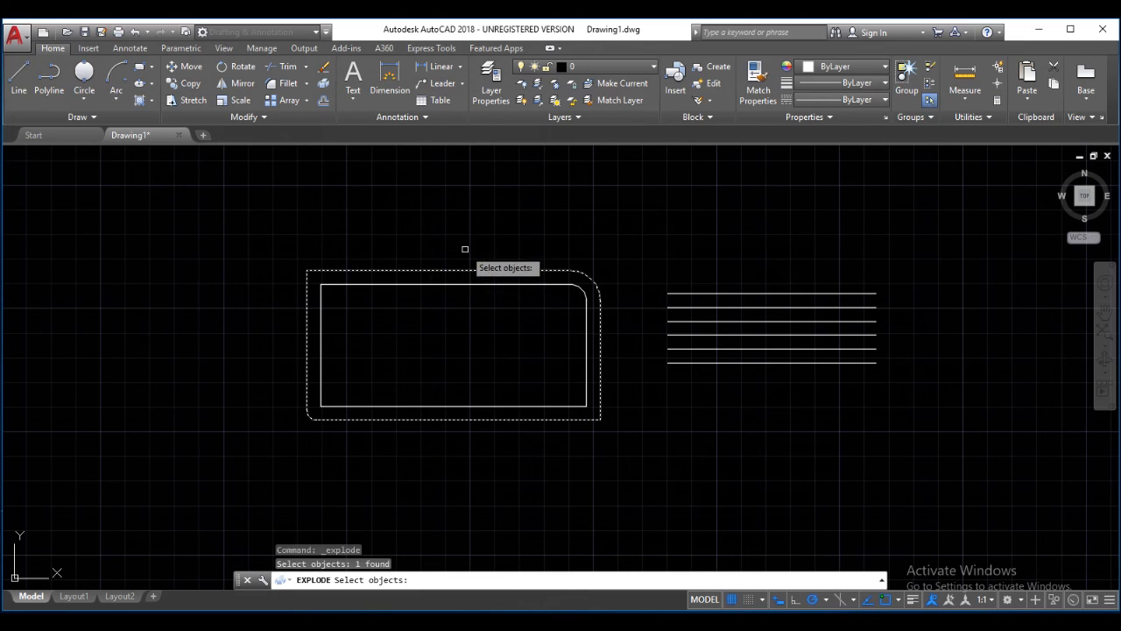
key(Return)
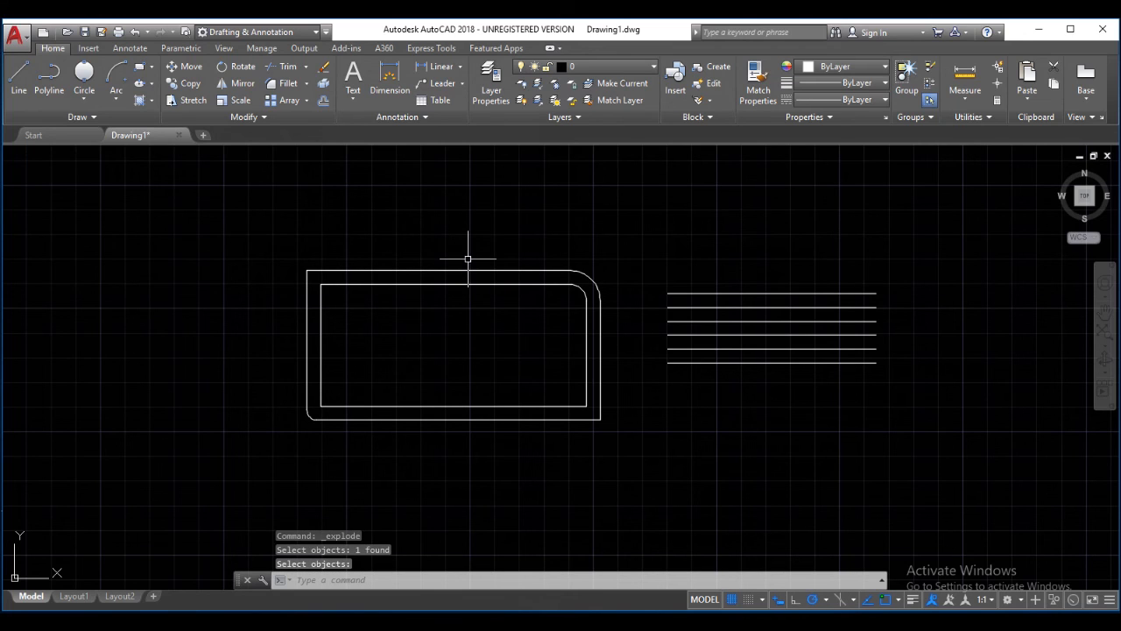
Step: Check the exploded outline by selecting its upper, lower and right lines and the upper-right arc individually, and clear the selection
click(446, 270)
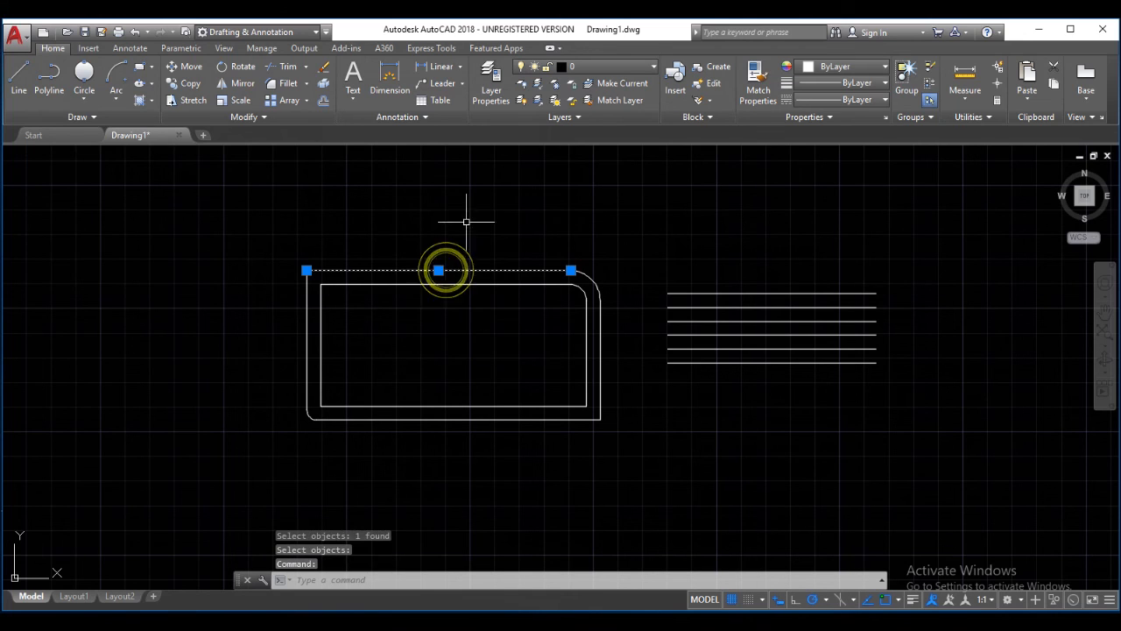
click(507, 418)
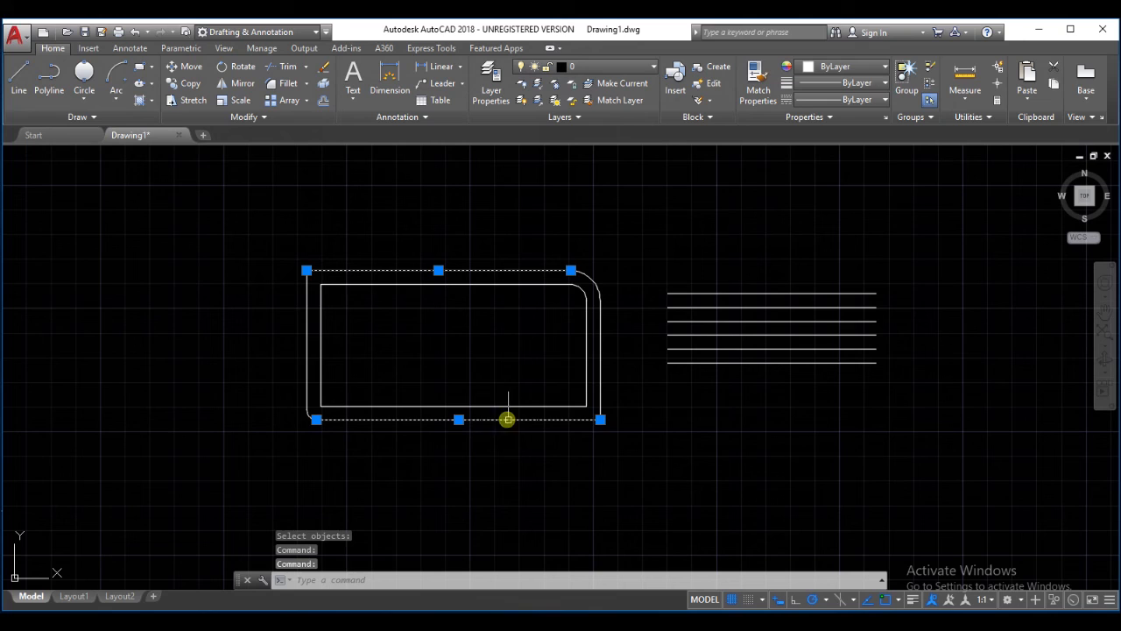
click(600, 360)
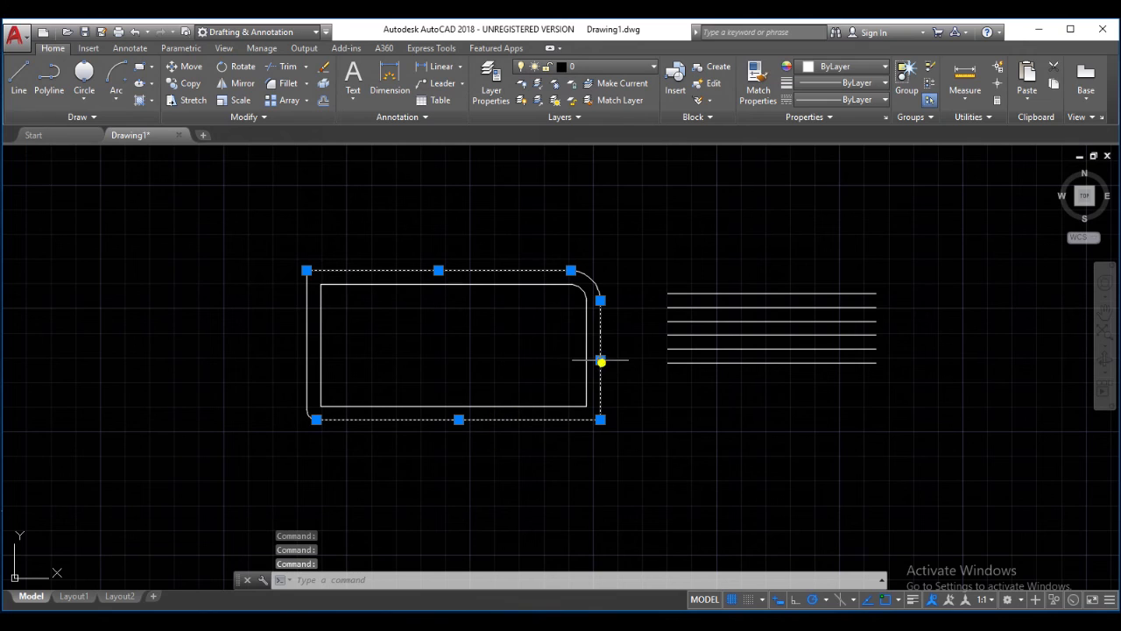
click(591, 279)
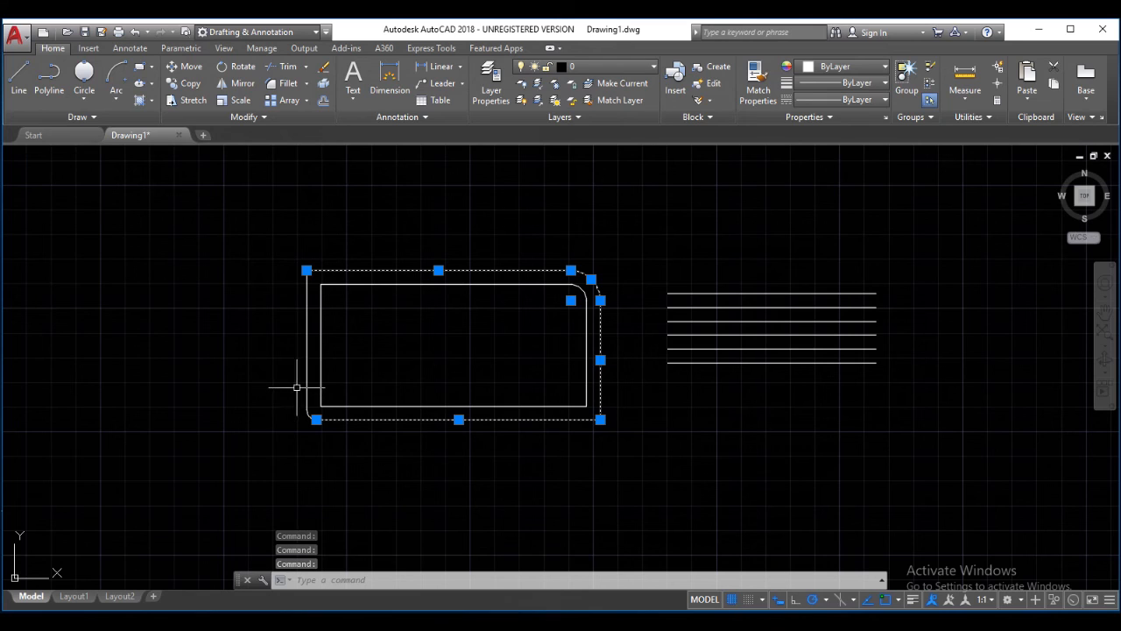
key(Escape)
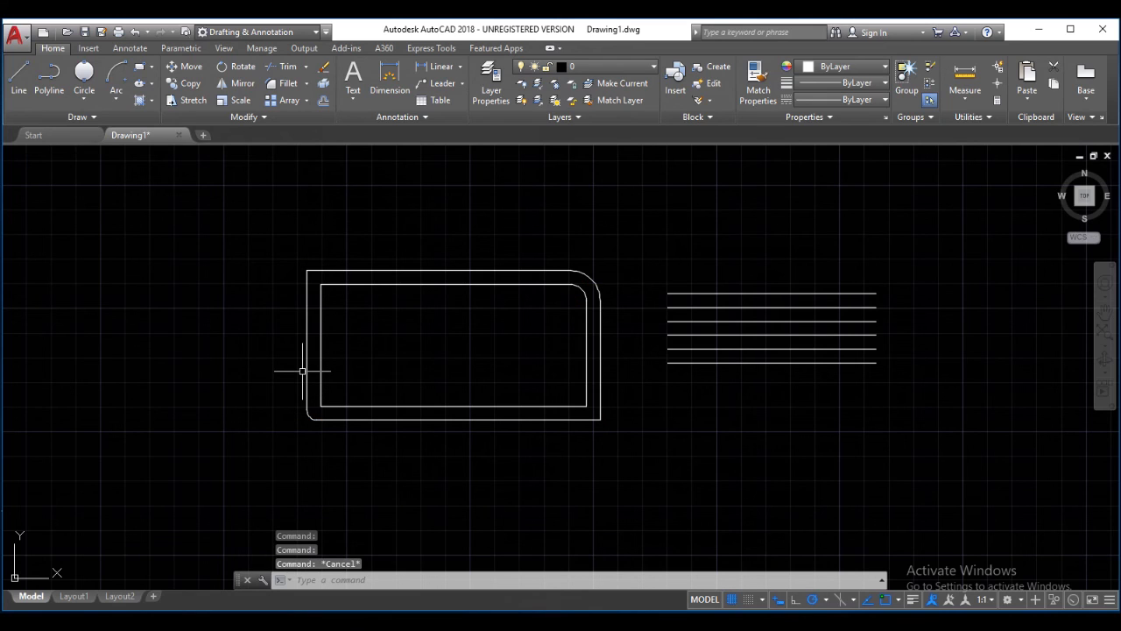
Step: Select both rectangle outlines and all the parallel lines with one selection window
click(276, 237)
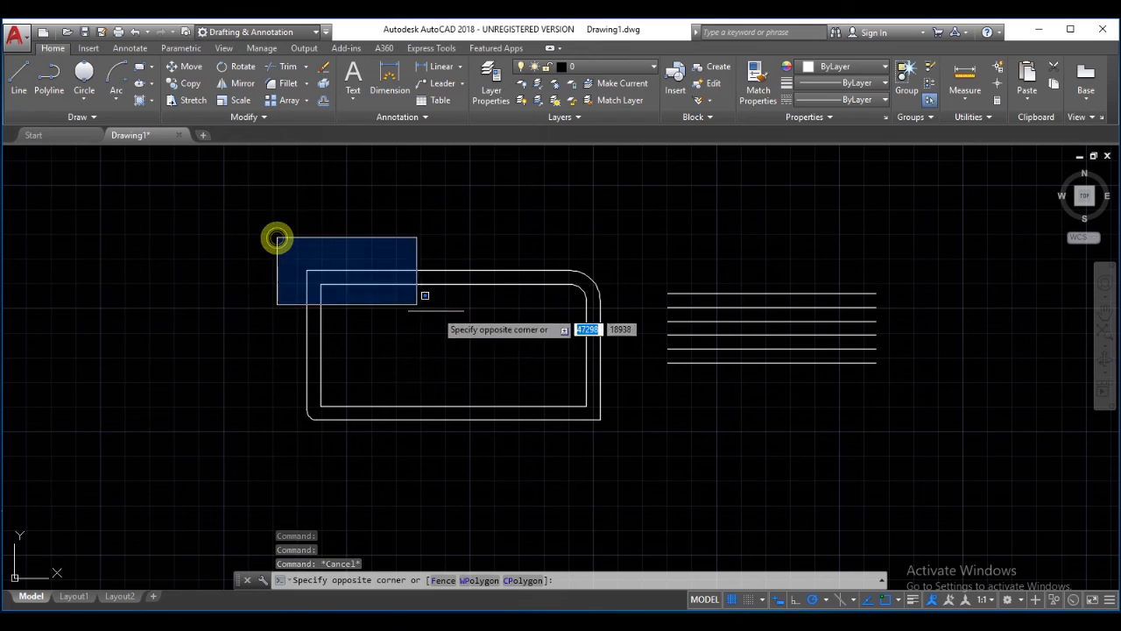
click(908, 442)
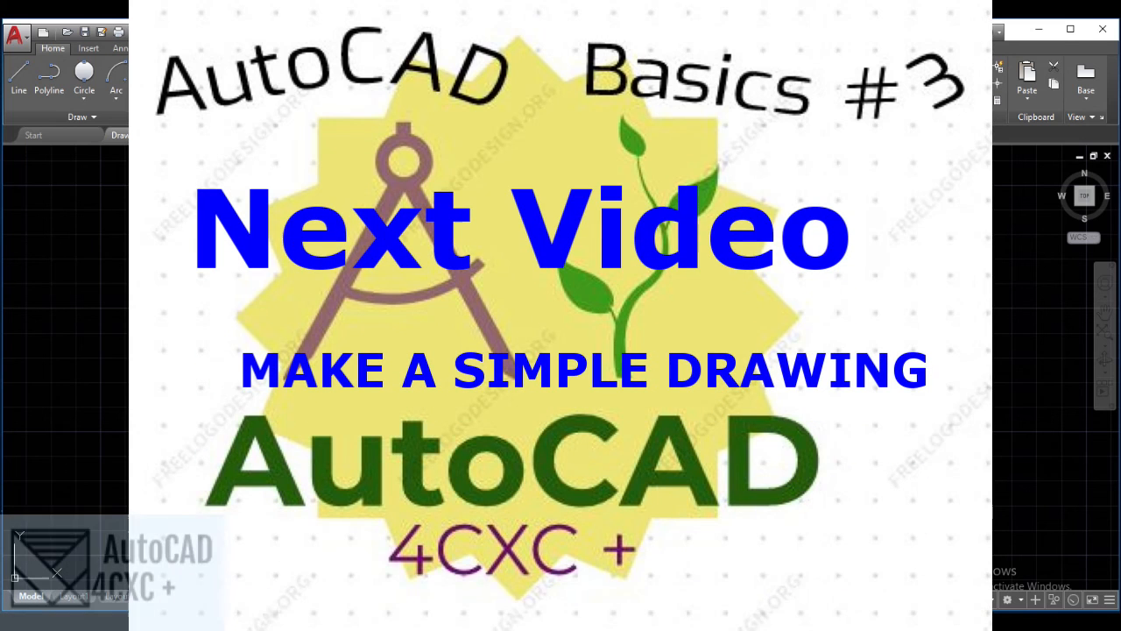